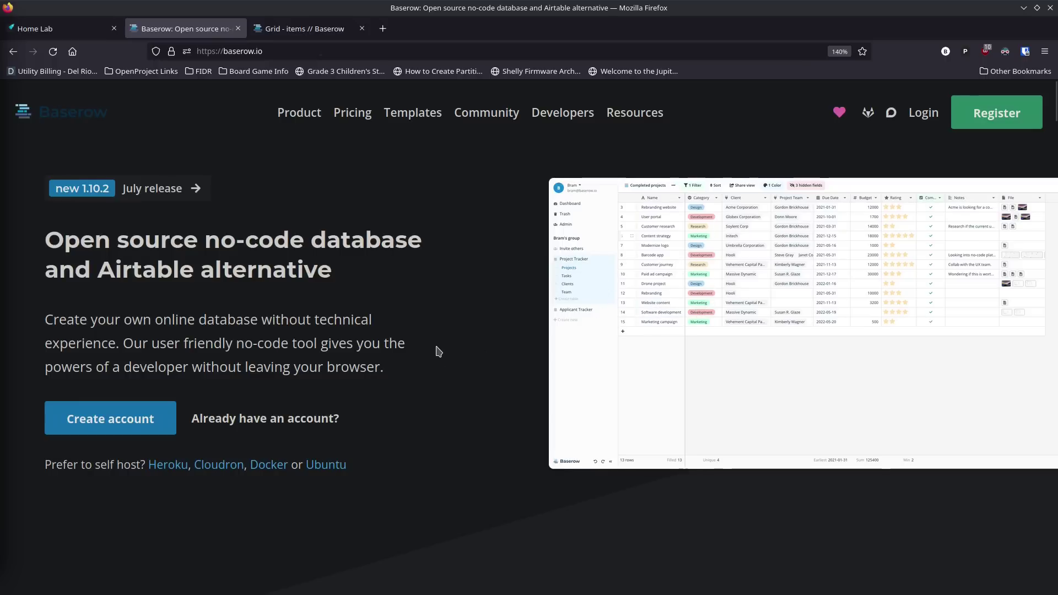
Step: Read through the Baserow homepage's introduction and its no-code platform, flexible software and developer-friendly feature sections
scroll(439, 351, down, 10)
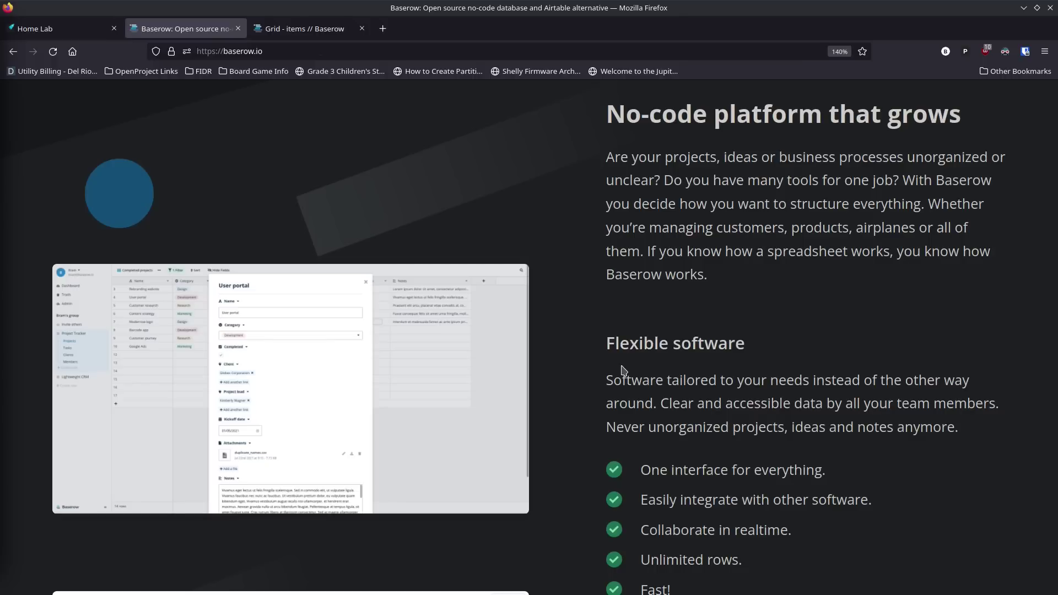
scroll(569, 302, up, 5)
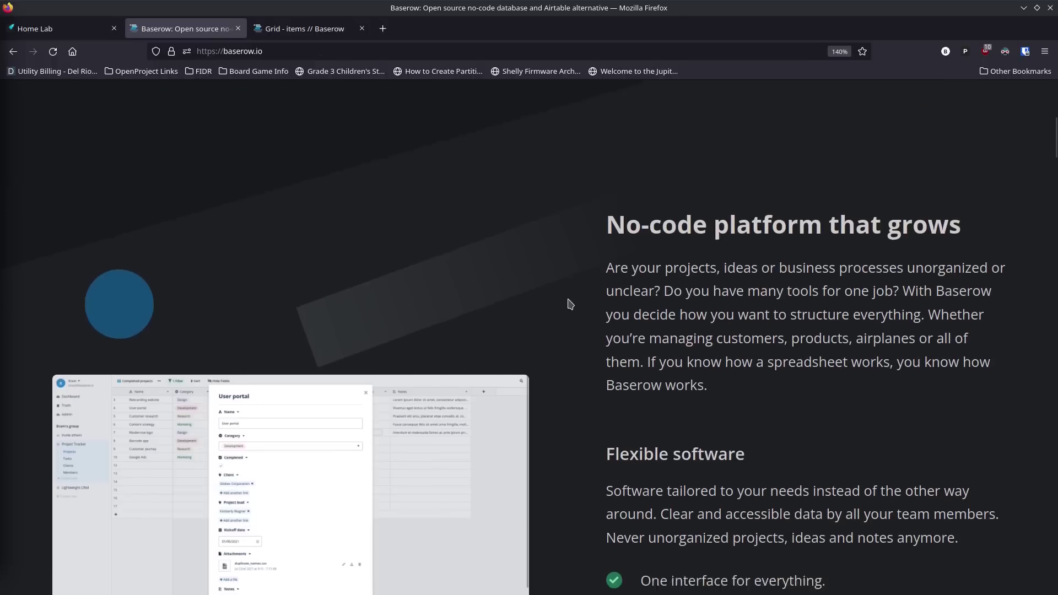
scroll(700, 128, up, 2)
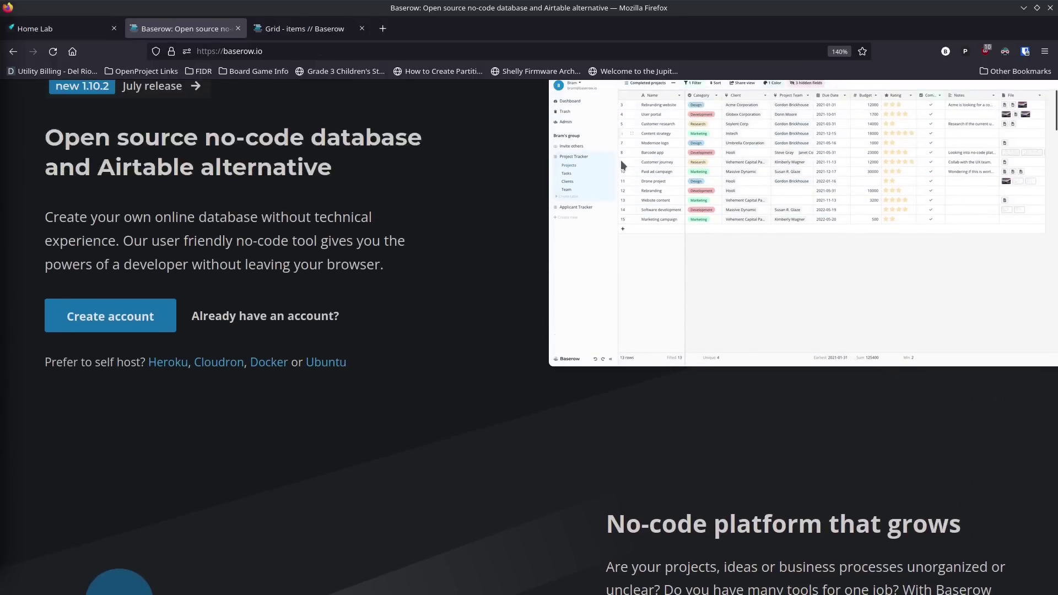
scroll(564, 274, down, 8)
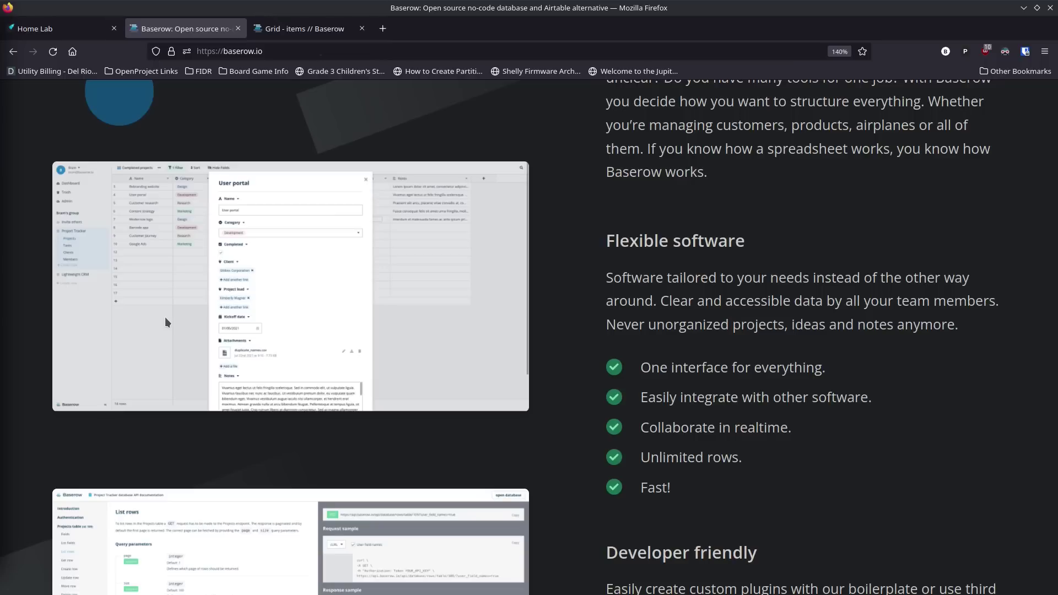
scroll(164, 318, down, 2)
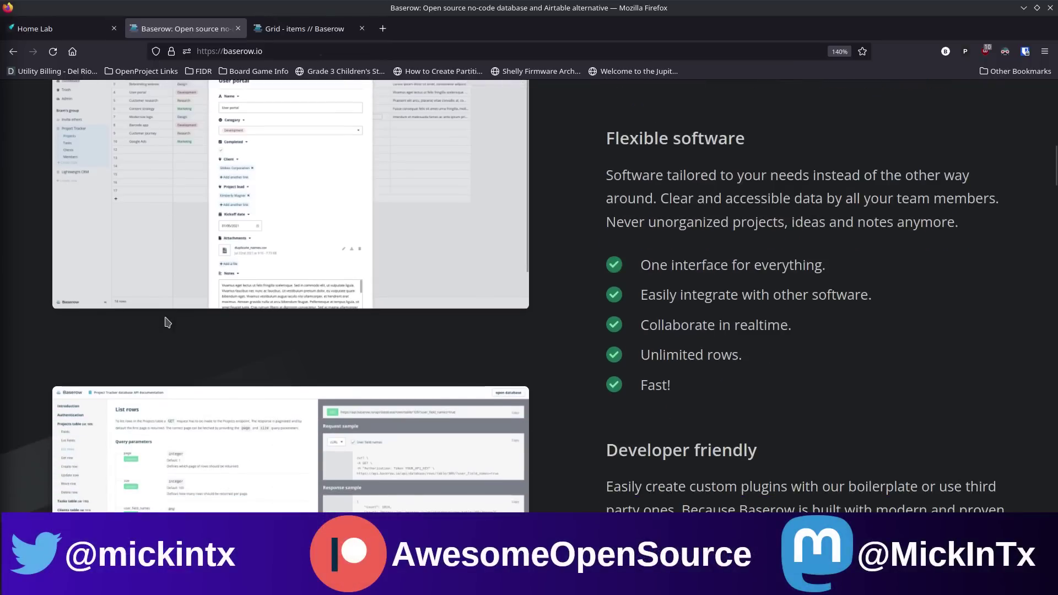
scroll(168, 322, down, 4)
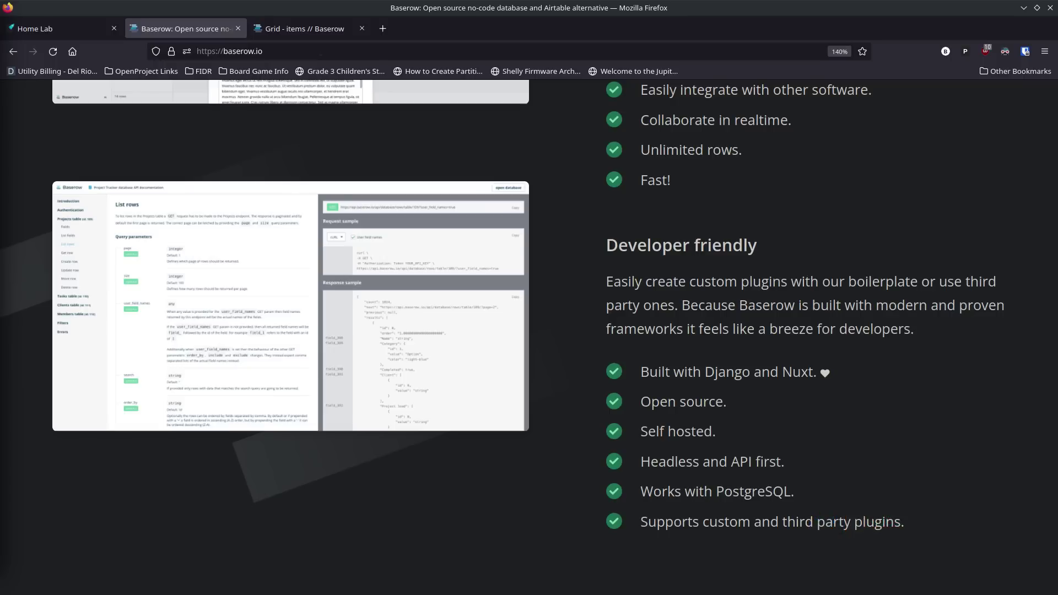
scroll(450, 333, down, 5)
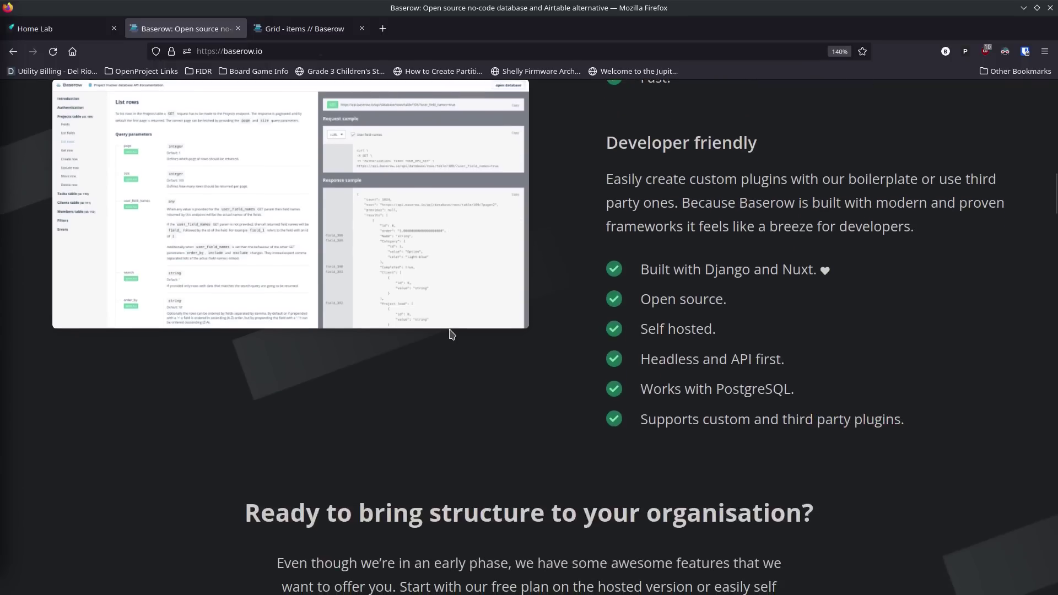
Step: Review the hosted Free, Premium and Advanced plans on the Baserow homepage and return to the start of the page
scroll(450, 333, down, 2)
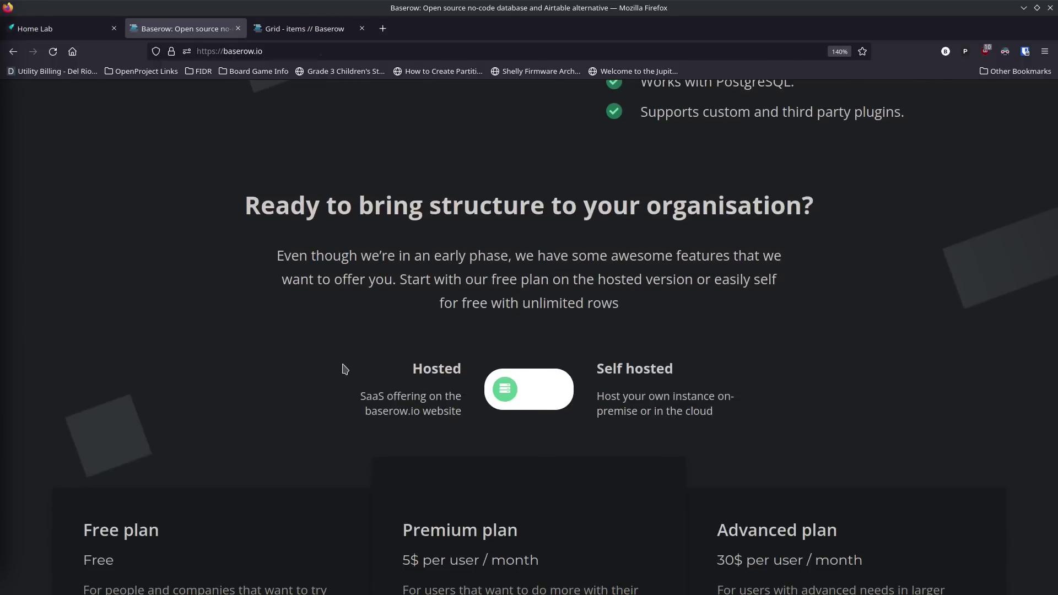
scroll(343, 369, up, 2)
scroll(342, 368, down, 6)
scroll(342, 369, down, 2)
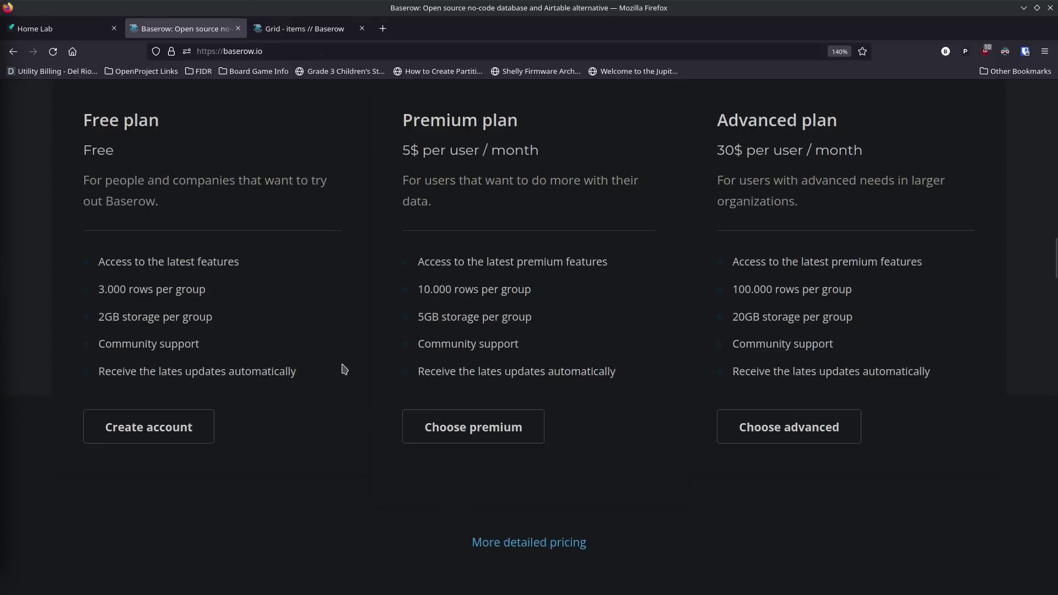
scroll(342, 368, up, 2)
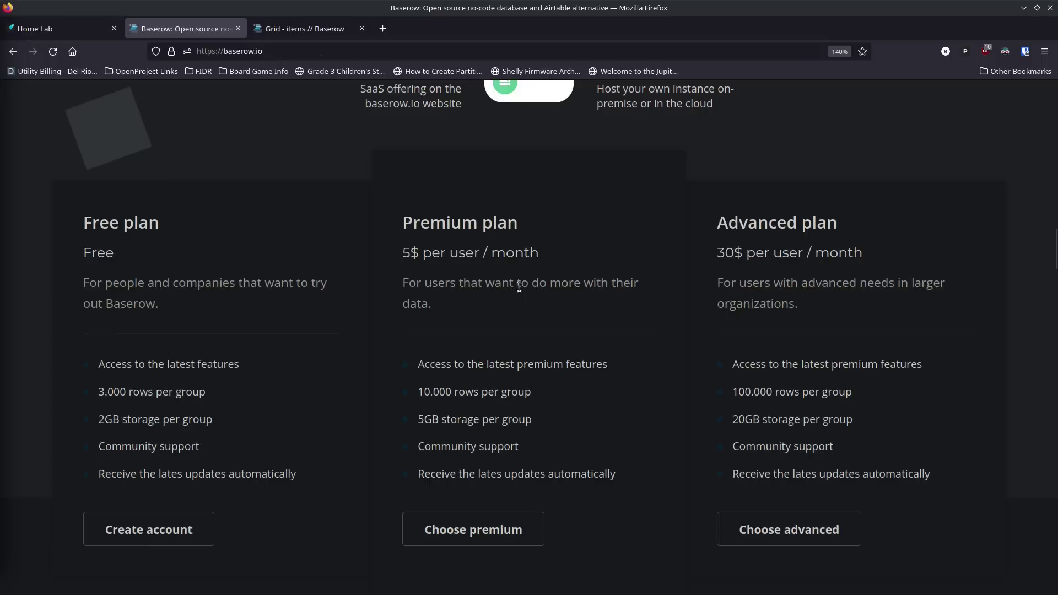
scroll(496, 331, up, 2)
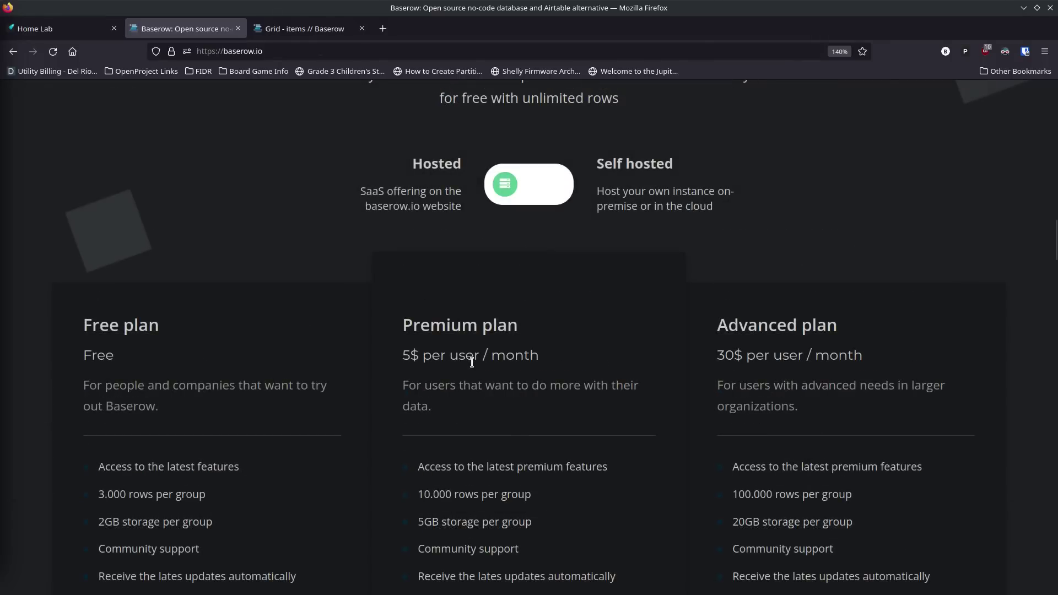
scroll(392, 350, up, 10)
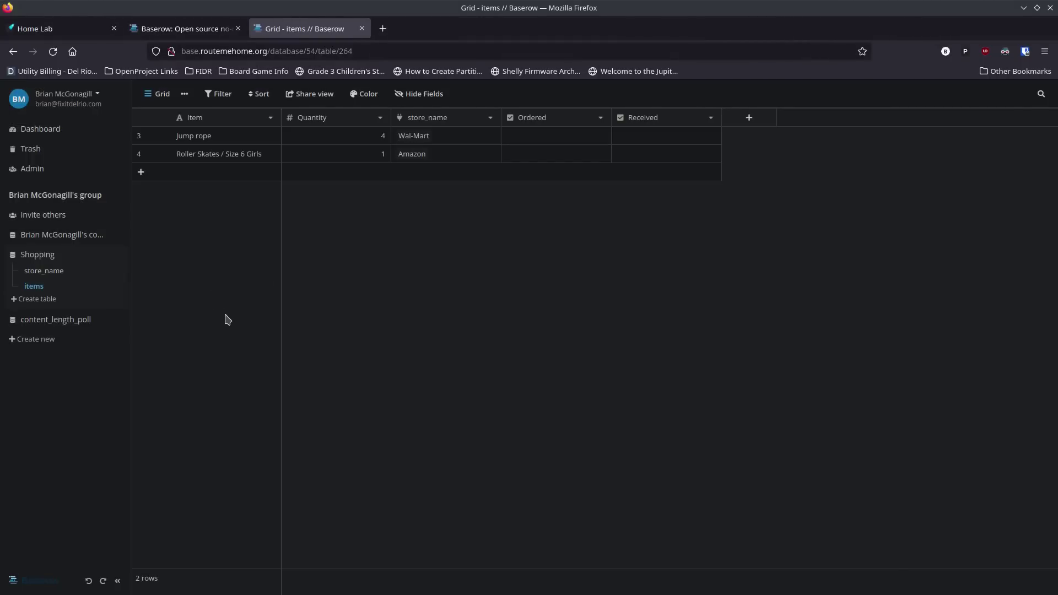
Step: Inspect the row search of the items table, switching the hiding of non-matching rows off and back on
key(ctrl+plus)
key(ctrl+plus)
key(ctrl+plus)
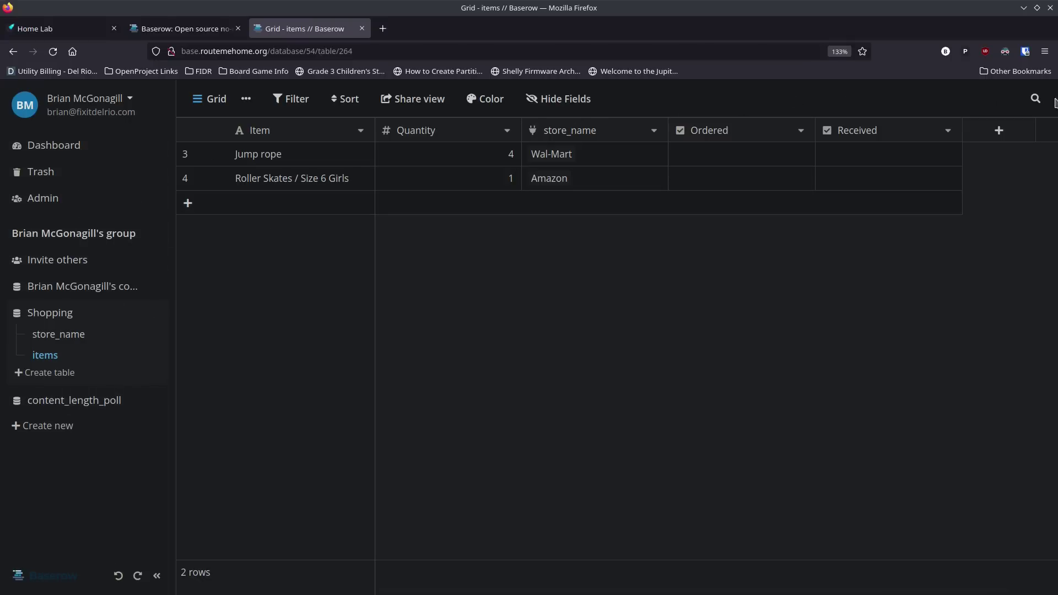
click(1035, 99)
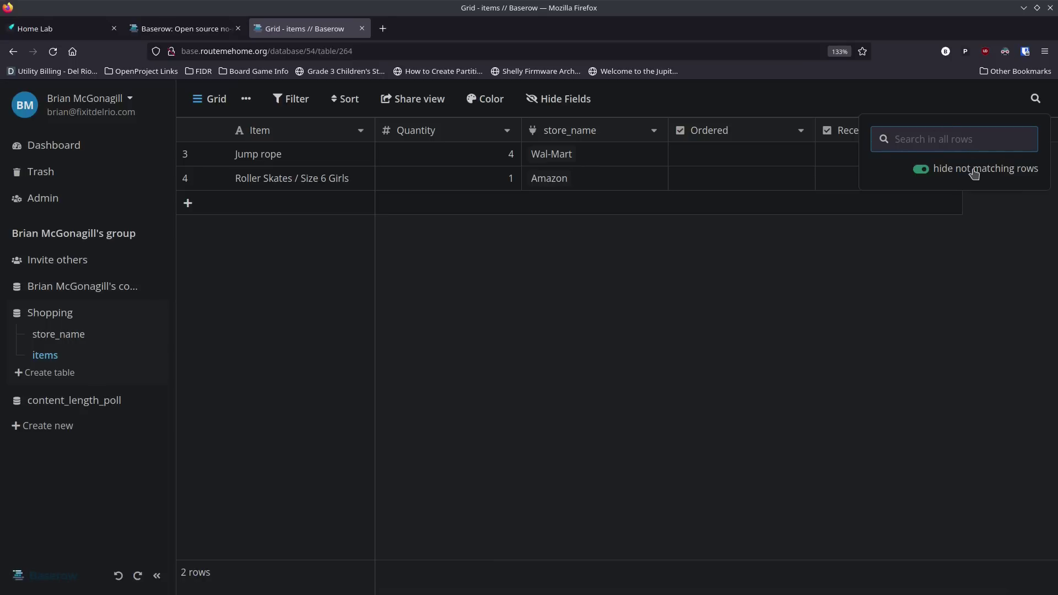
click(921, 171)
click(923, 175)
click(859, 240)
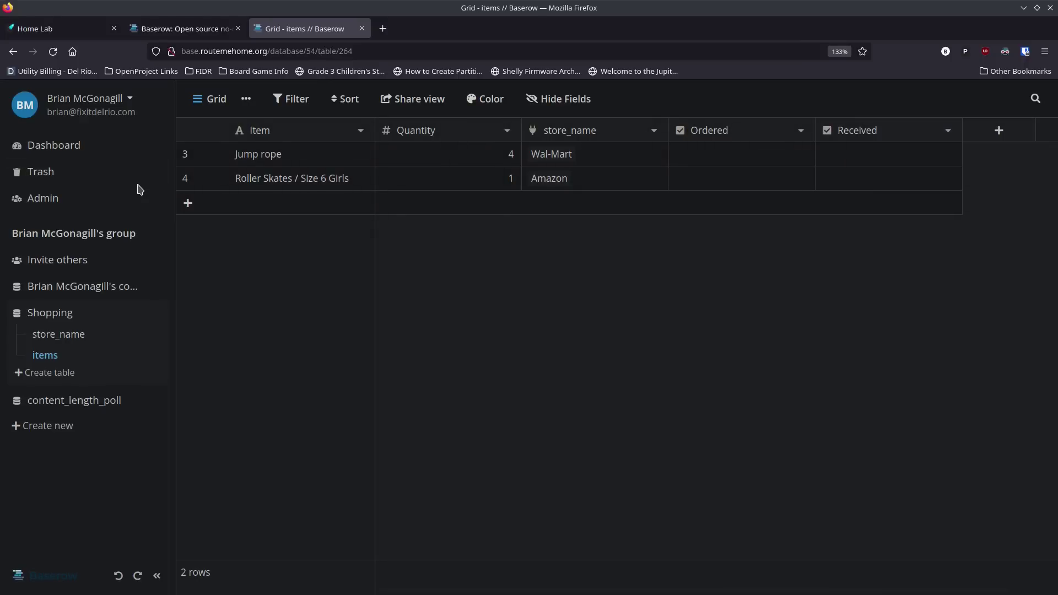
Step: Review the account settings, including the interface languages, password change form and personal API tokens, and close them
click(132, 100)
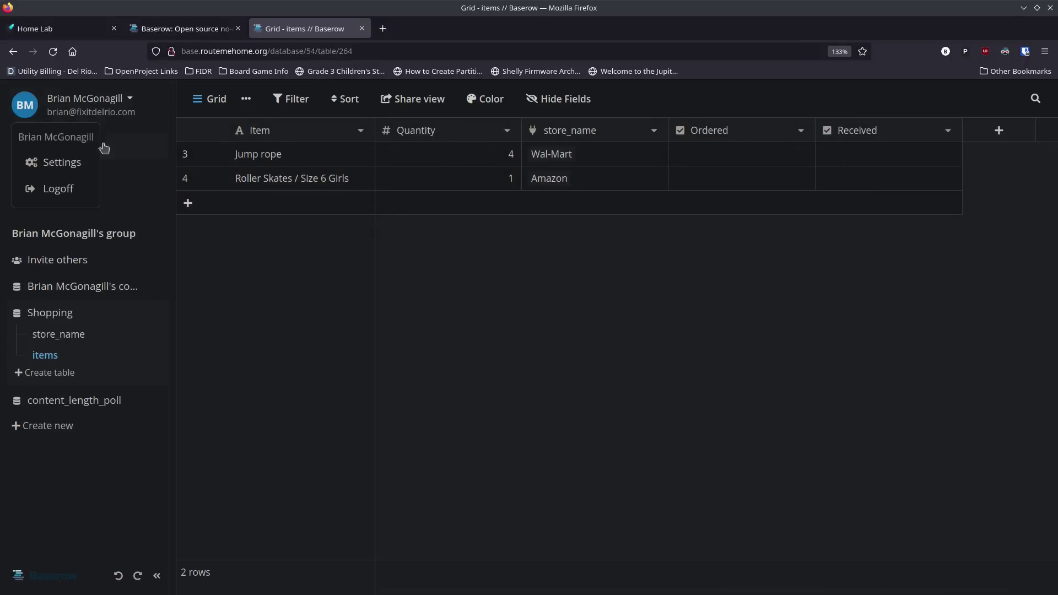
click(59, 163)
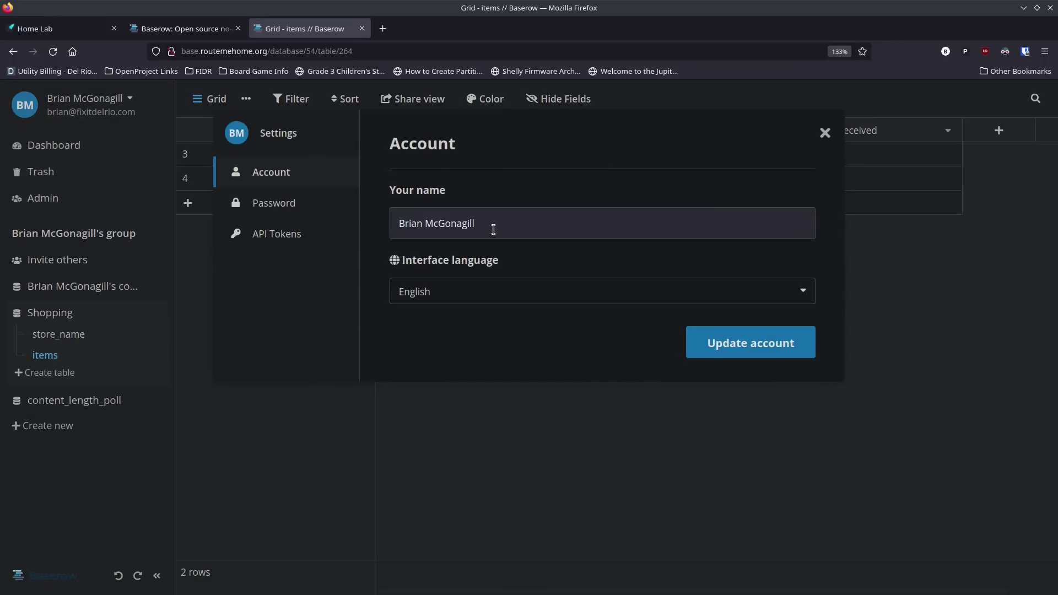
click(488, 302)
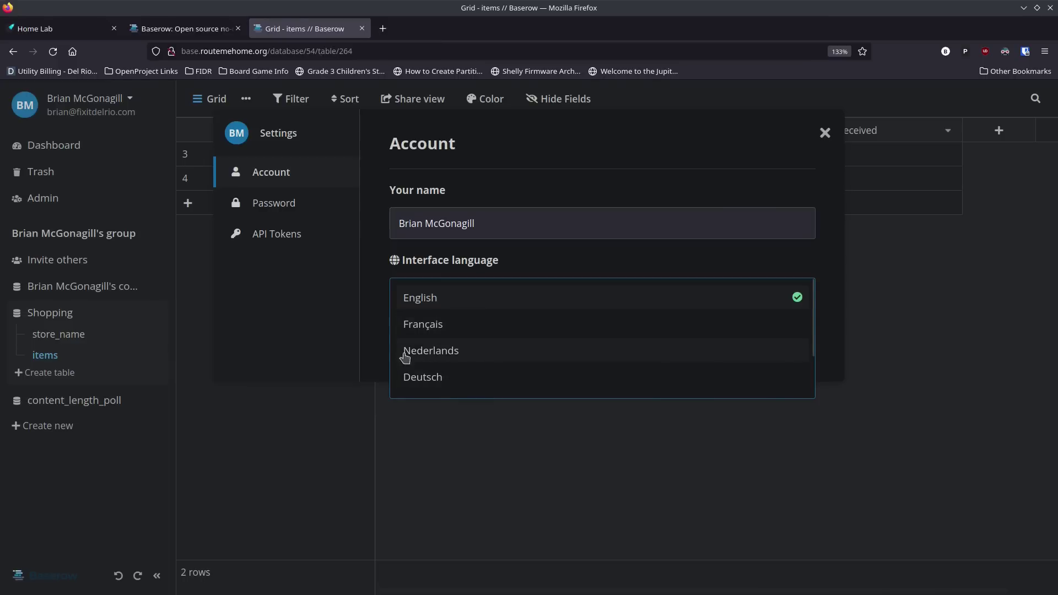
click(338, 318)
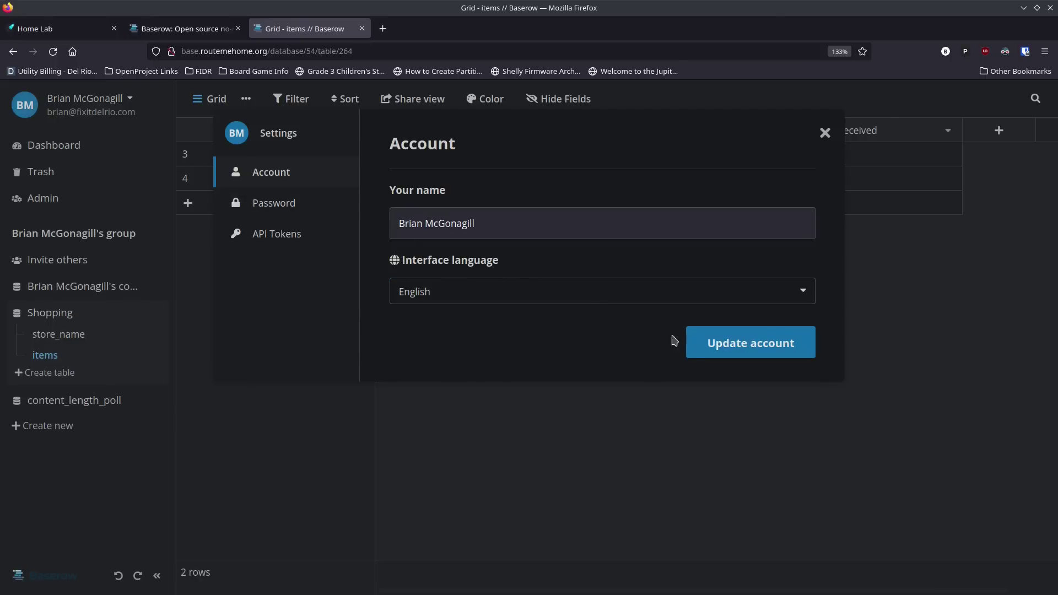
click(302, 211)
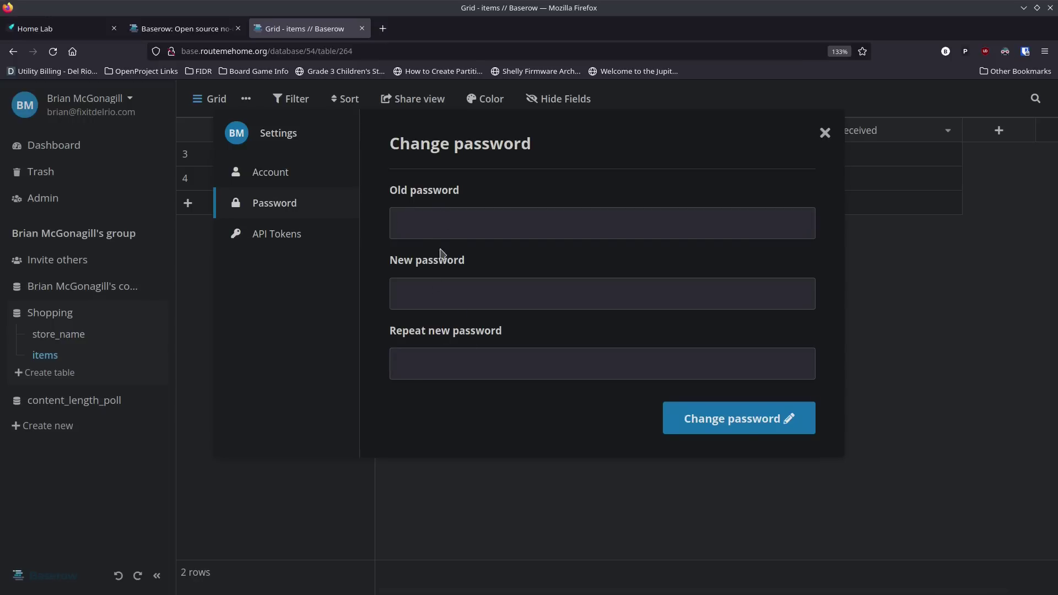
click(279, 237)
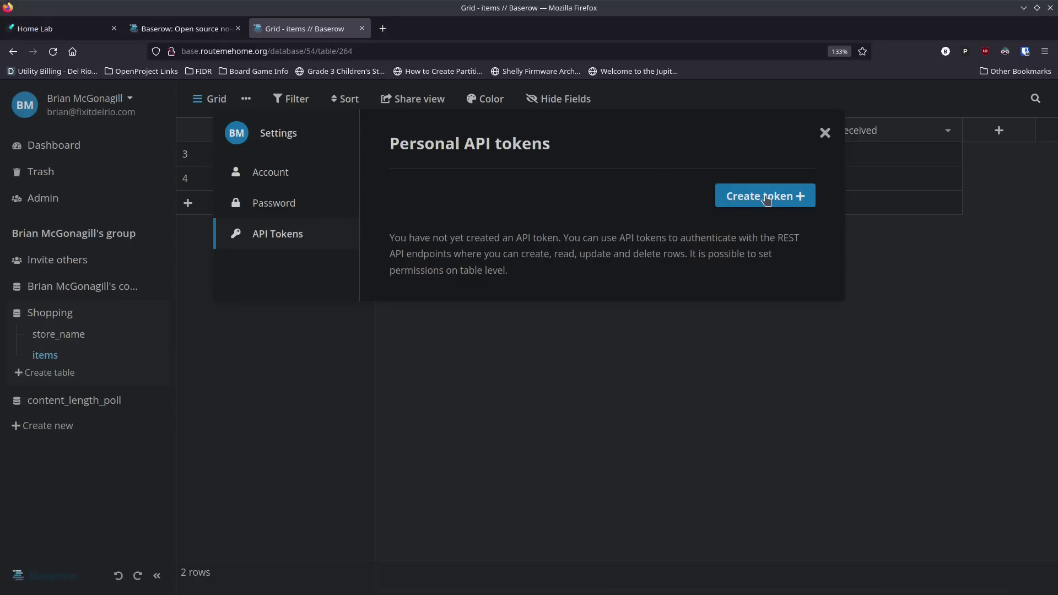
click(825, 134)
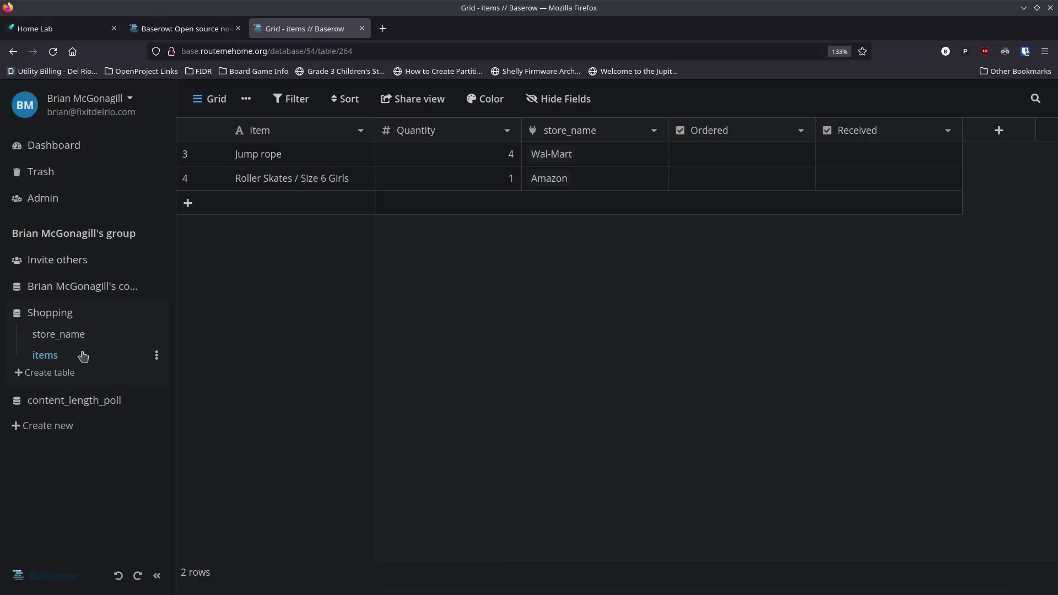
Step: Look through the store_name, sub_types and poll_results tables and show the views available for poll_results
click(75, 335)
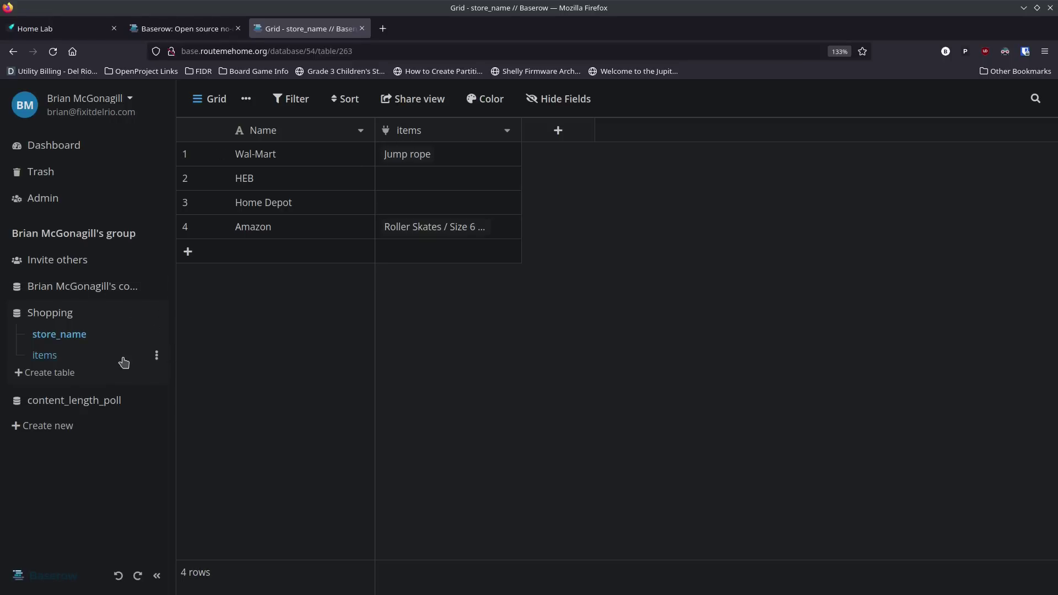
click(106, 408)
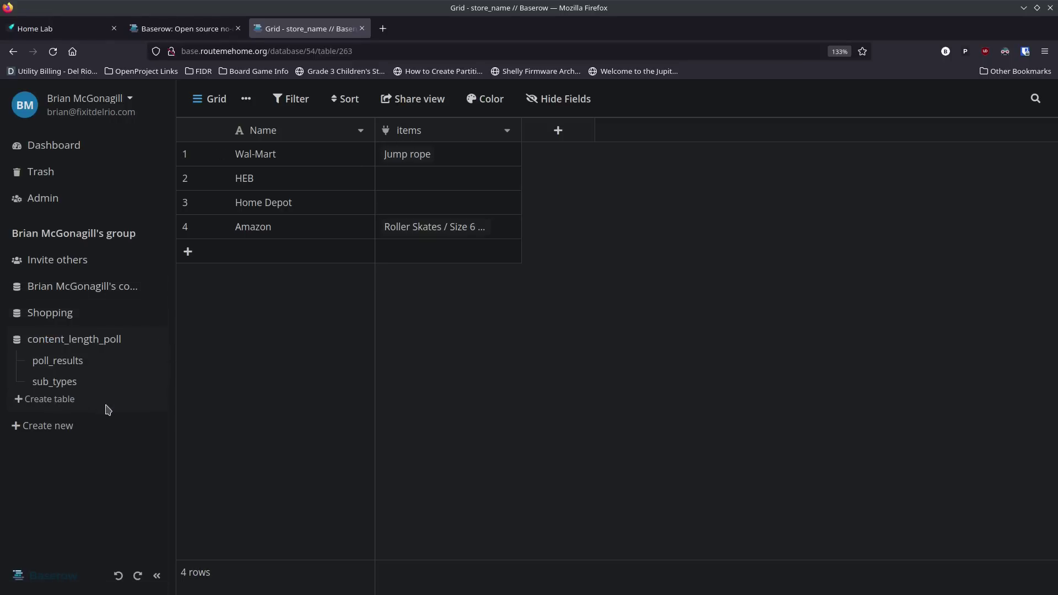
click(55, 382)
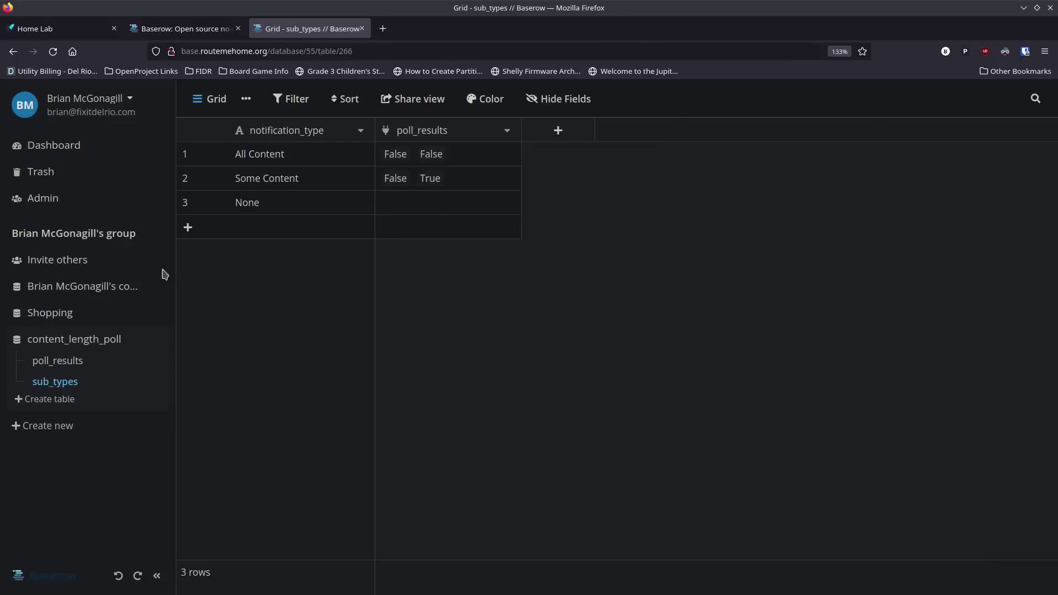
click(75, 361)
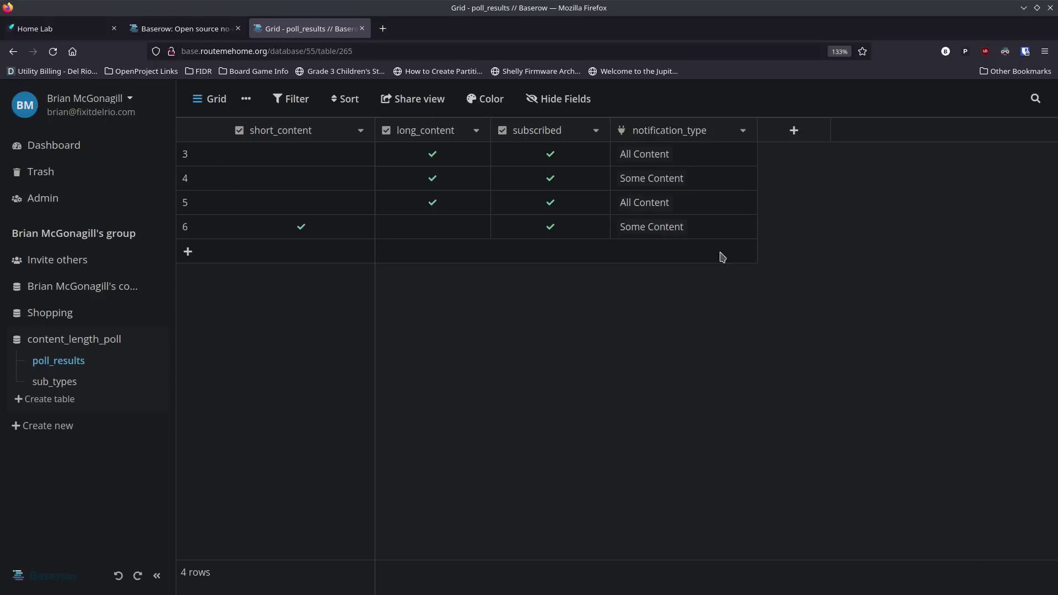
click(216, 103)
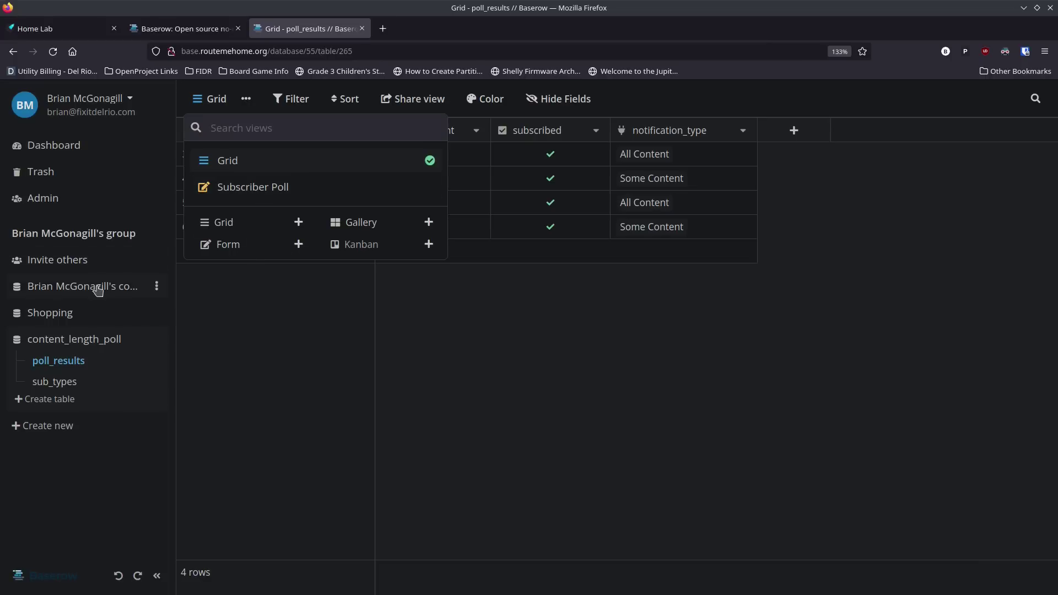
Step: Open the Shopping_List_Add_Item form view of the items table in the Shopping database
click(86, 312)
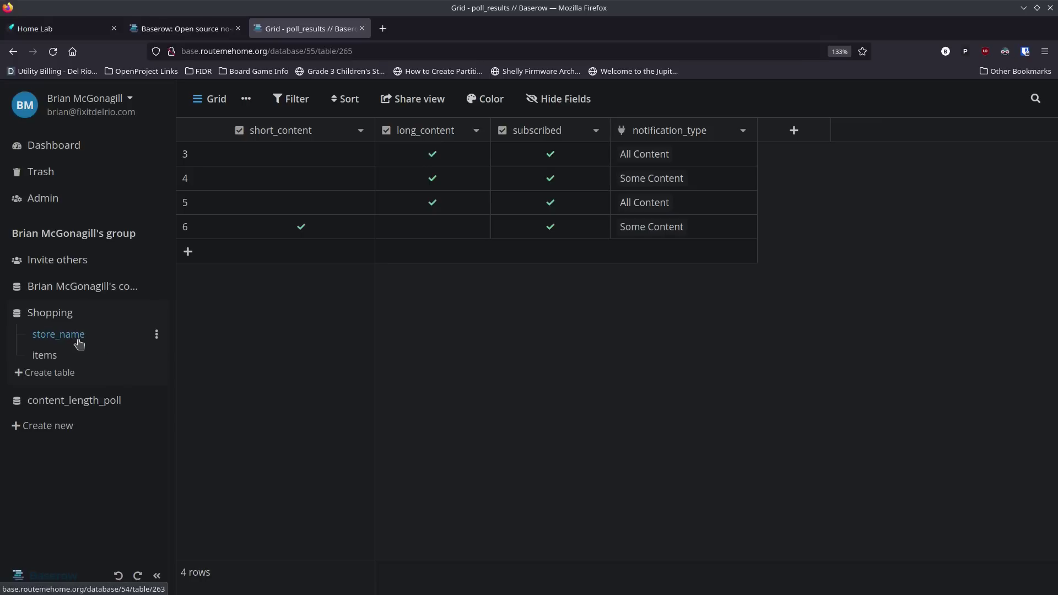
click(72, 354)
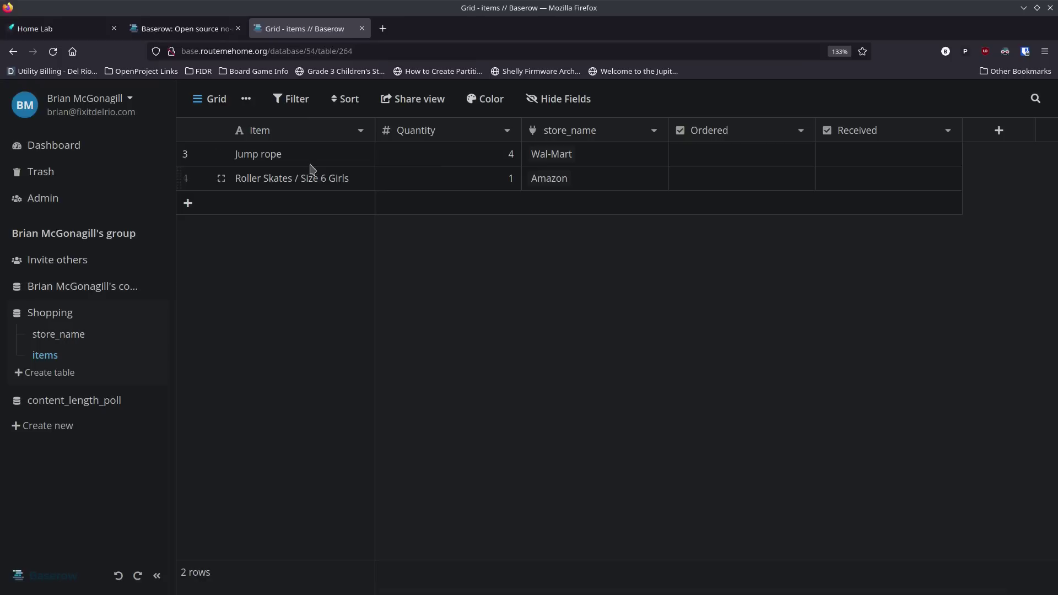
click(222, 101)
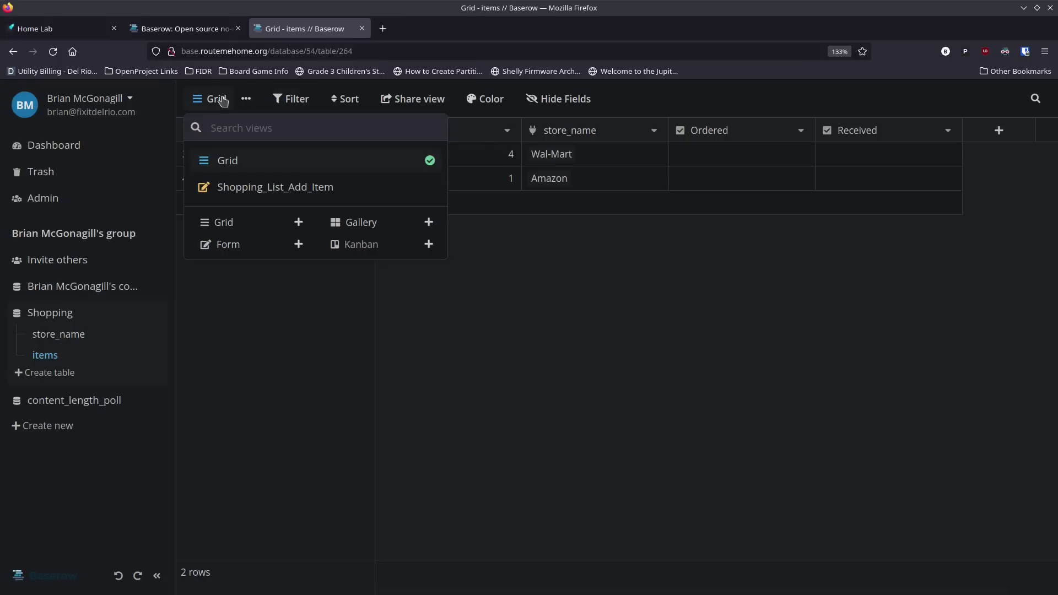
click(283, 187)
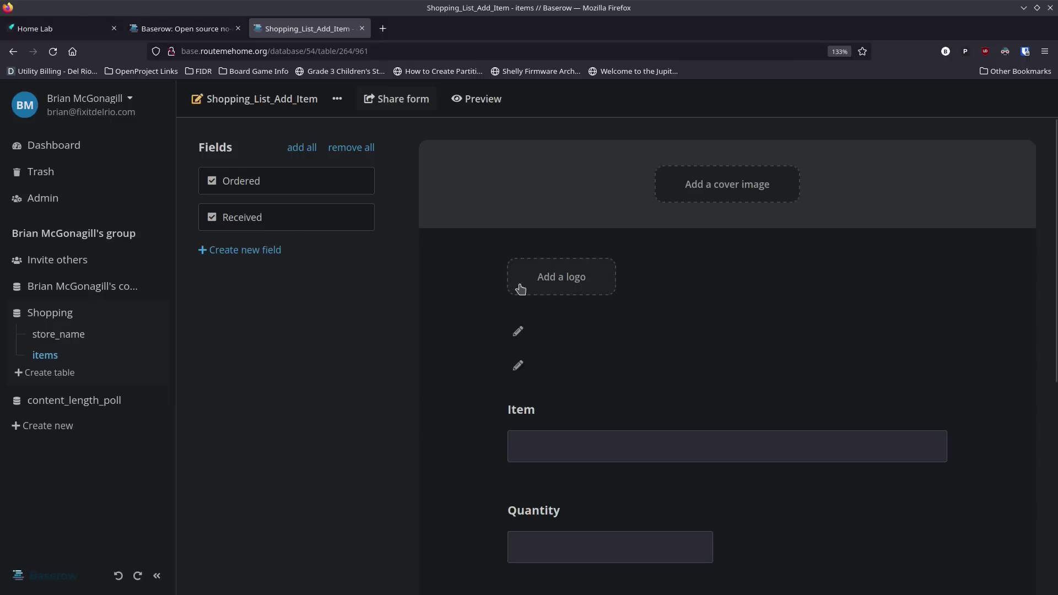
Step: Look through the form's Item, Quantity and store_name fields, expanding the Item field's settings, and check the action set for form submission
scroll(520, 288, down, 5)
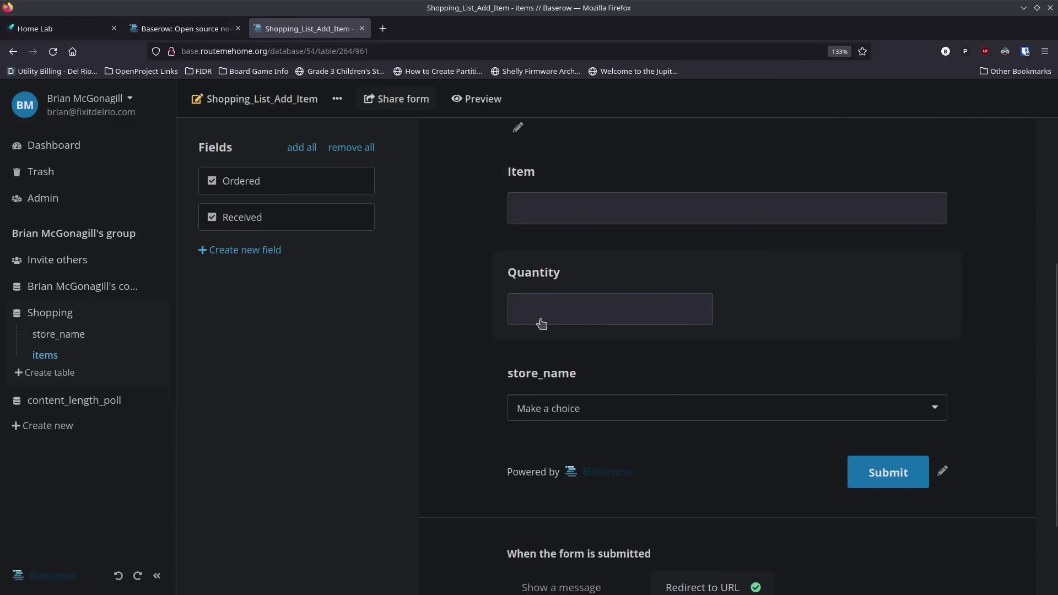
scroll(464, 407, up, 3)
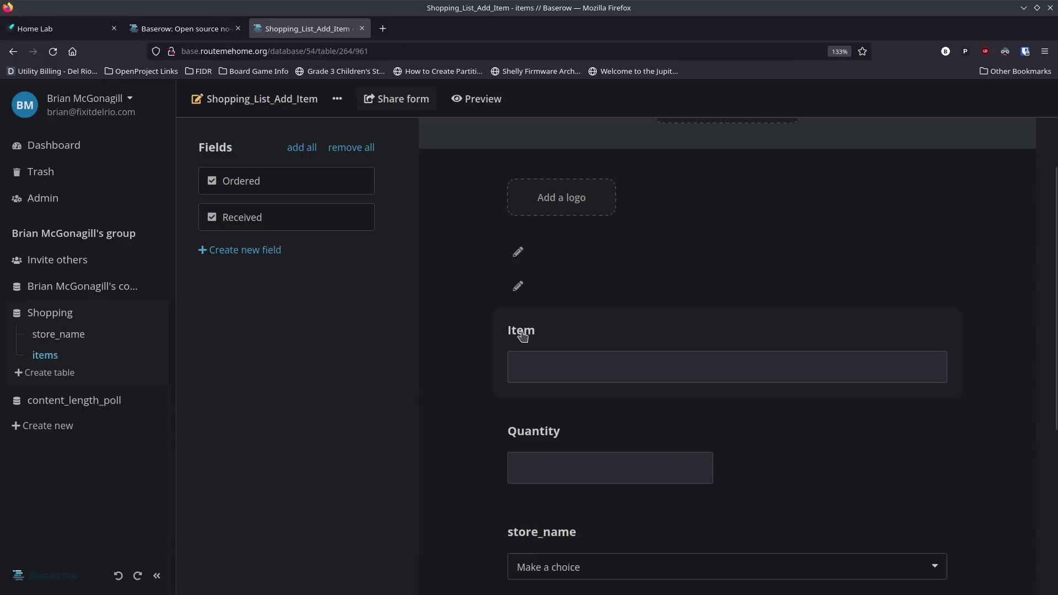
click(552, 335)
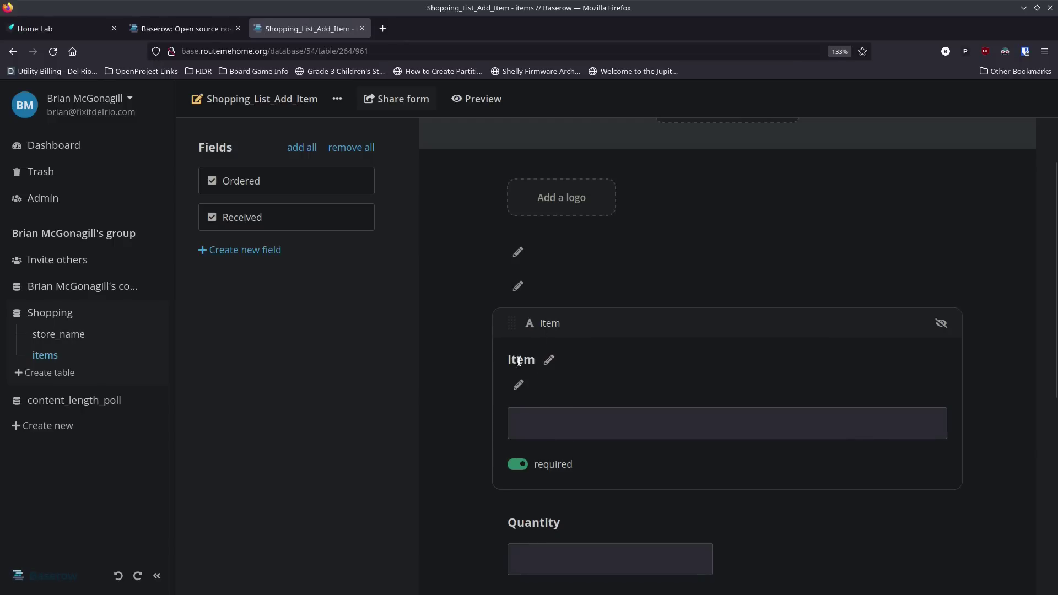
scroll(555, 365, down, 3)
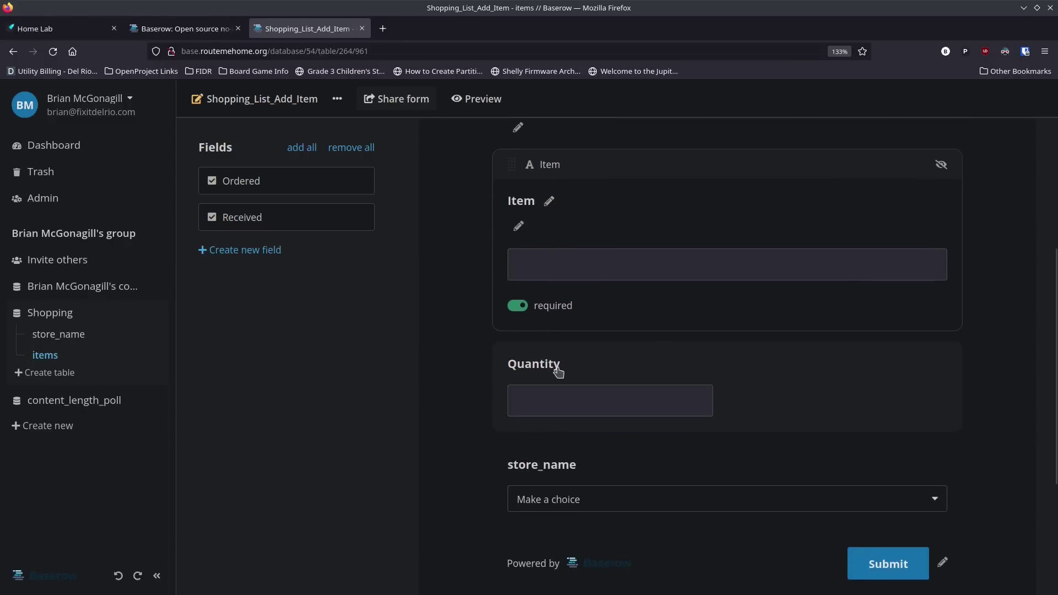
scroll(552, 381, down, 3)
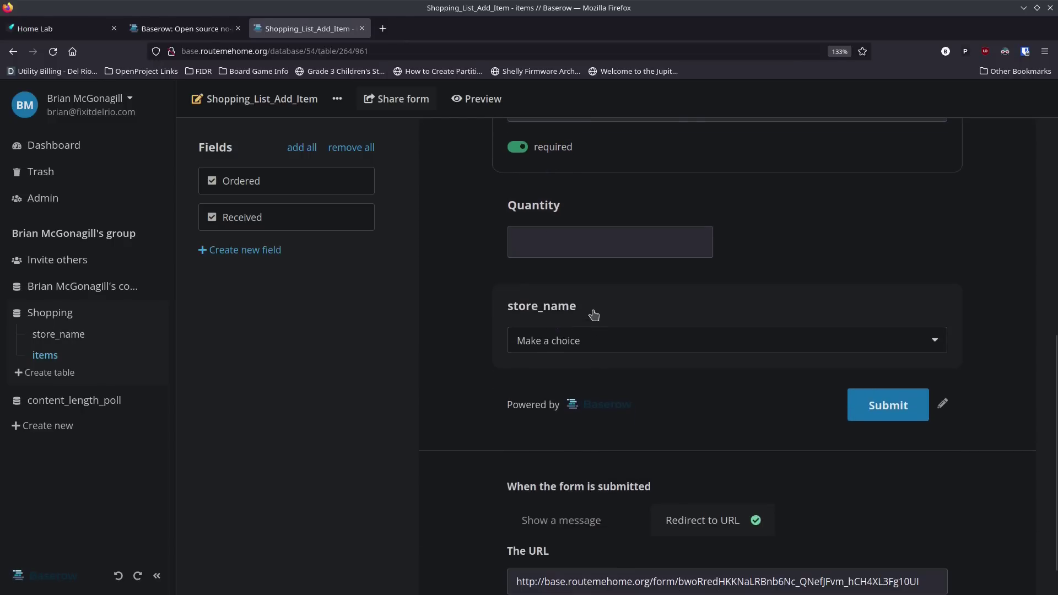
scroll(555, 359, up, 4)
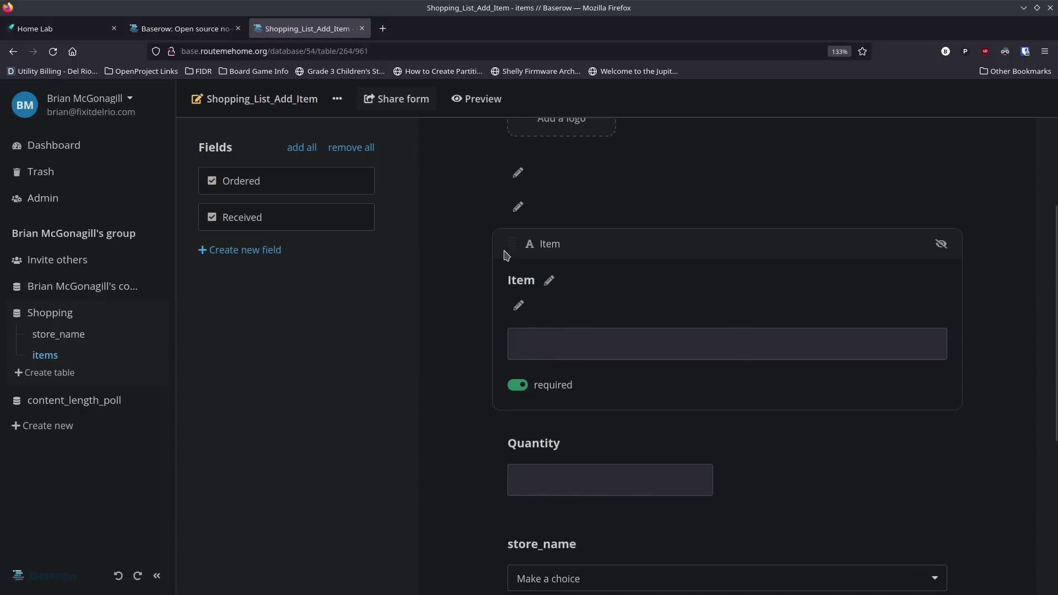
Step: Try moving the Item field below Quantity in the form and return it to first place
drag(514, 245, 526, 310)
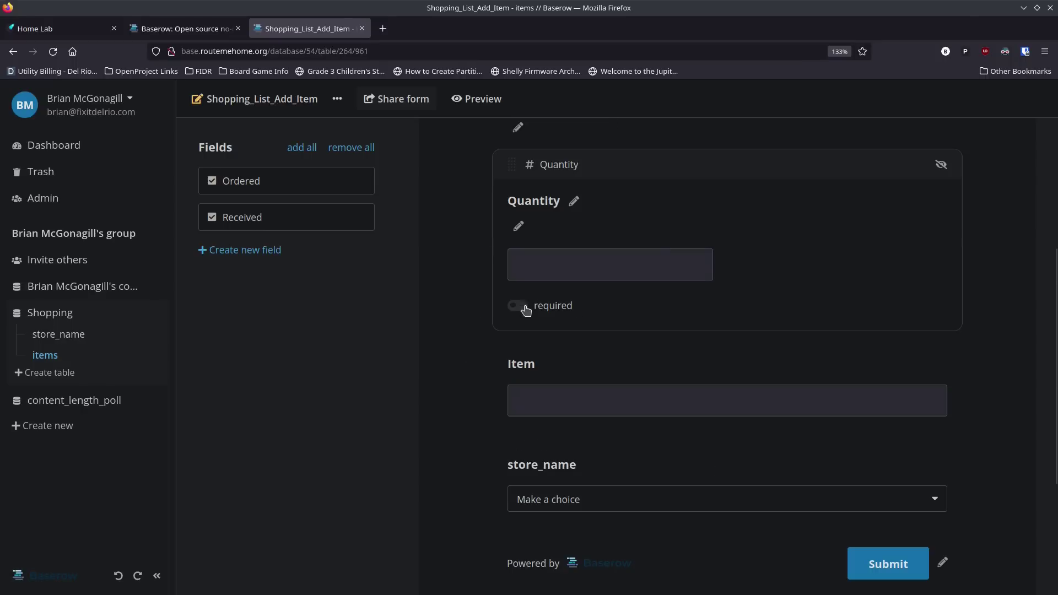
click(503, 363)
drag(510, 265, 507, 180)
scroll(532, 348, up, 4)
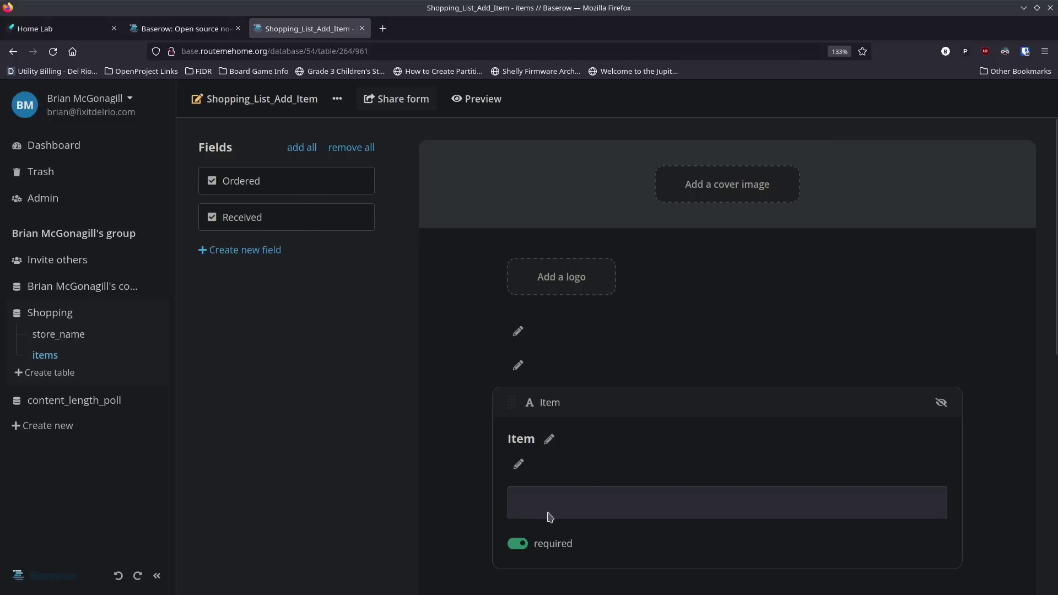
Step: Copy the private share link of the Shopping_List_Add_Item form and open it in a new browser tab
click(337, 104)
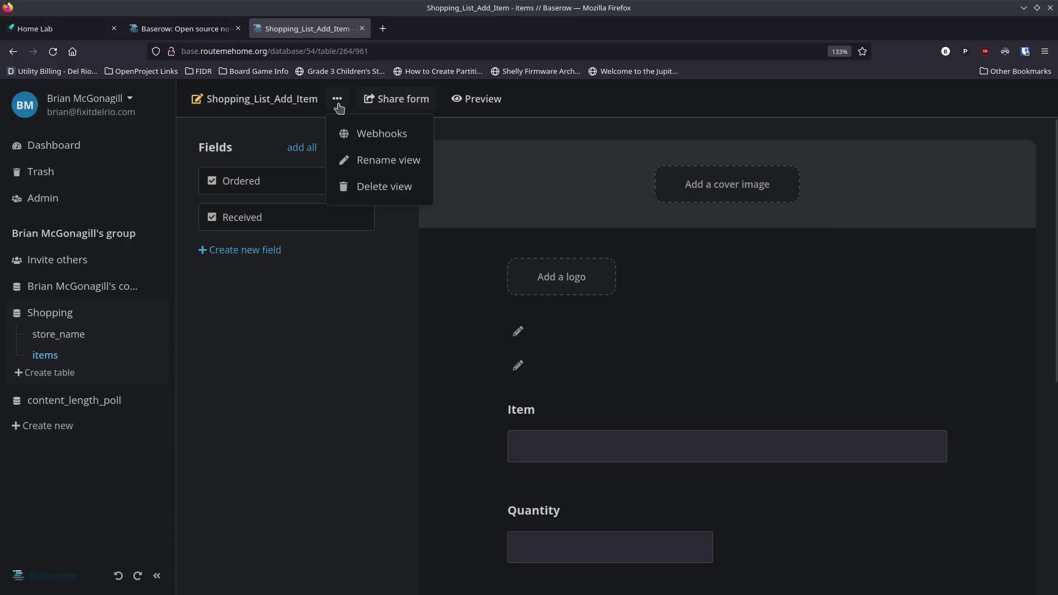
click(391, 105)
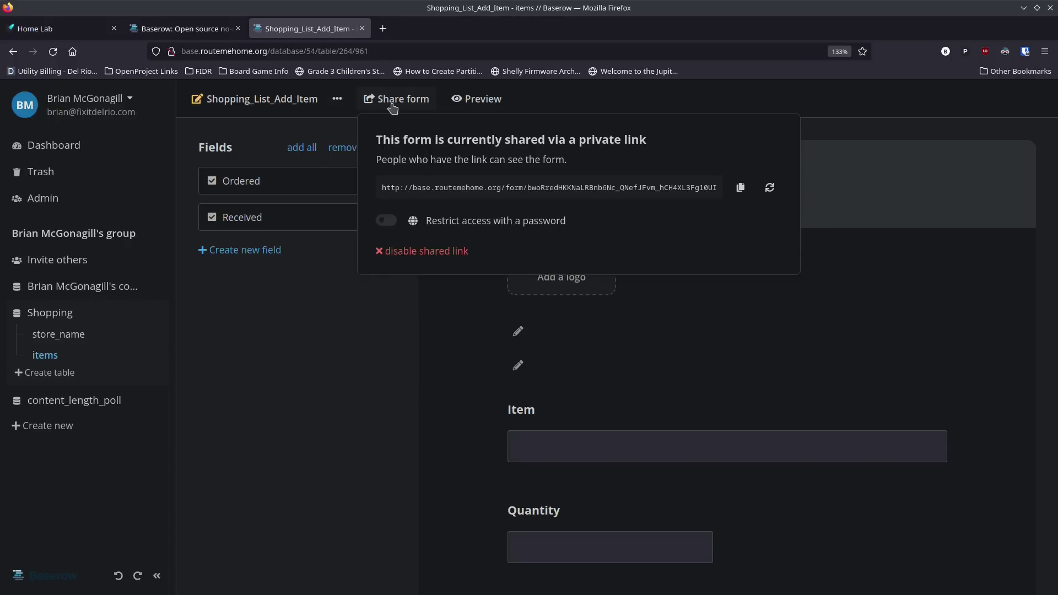
click(738, 190)
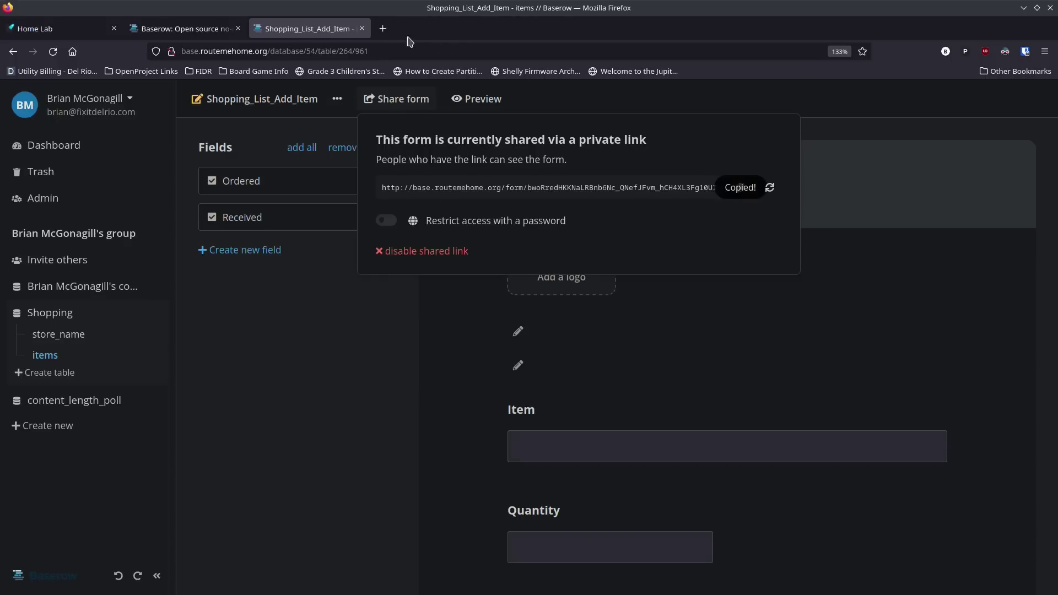
click(383, 28)
click(397, 50)
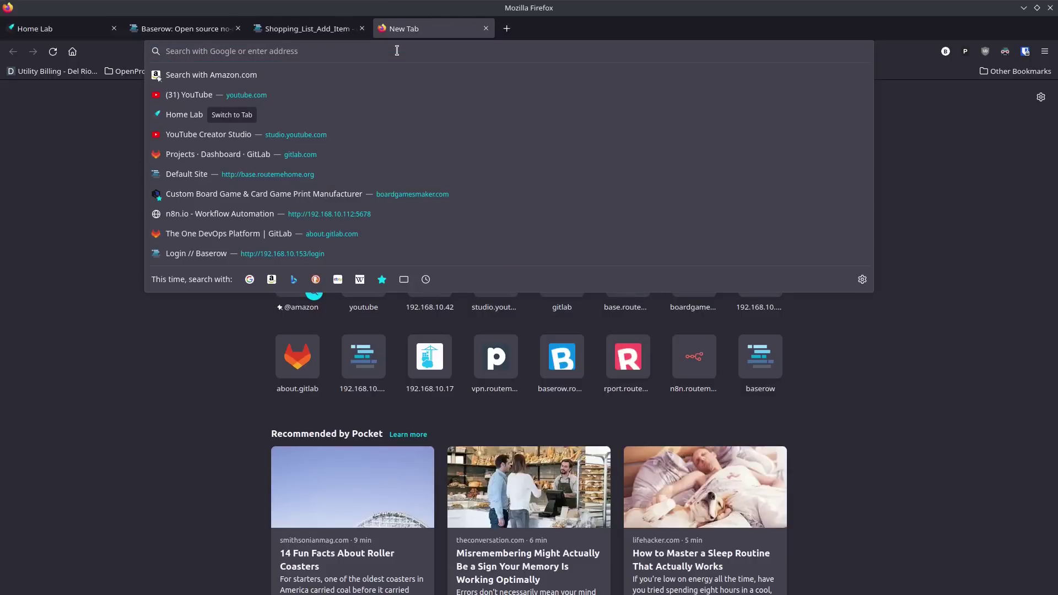
key(ctrl+v)
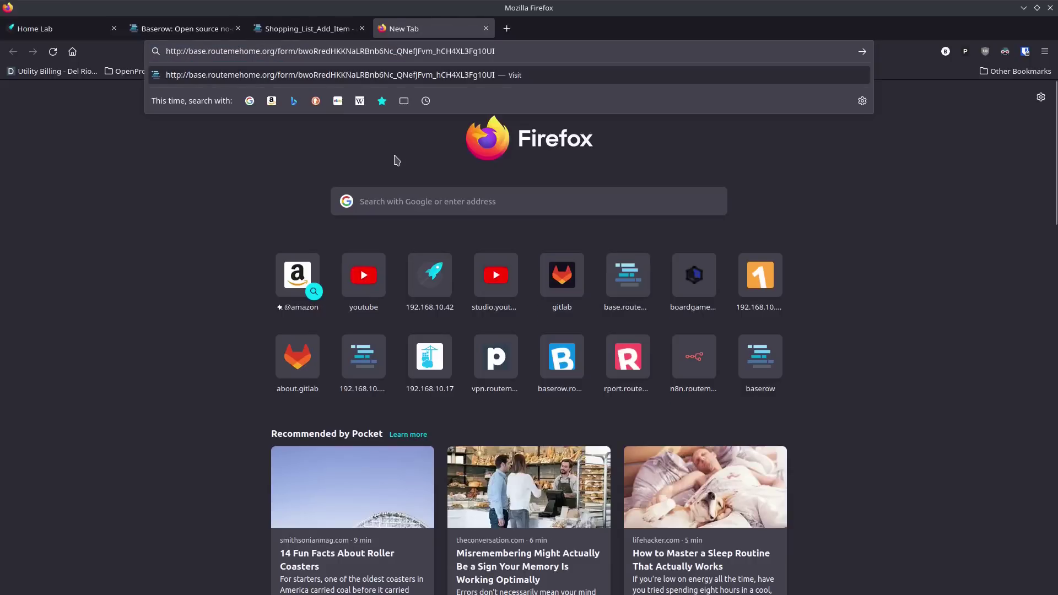
key(Return)
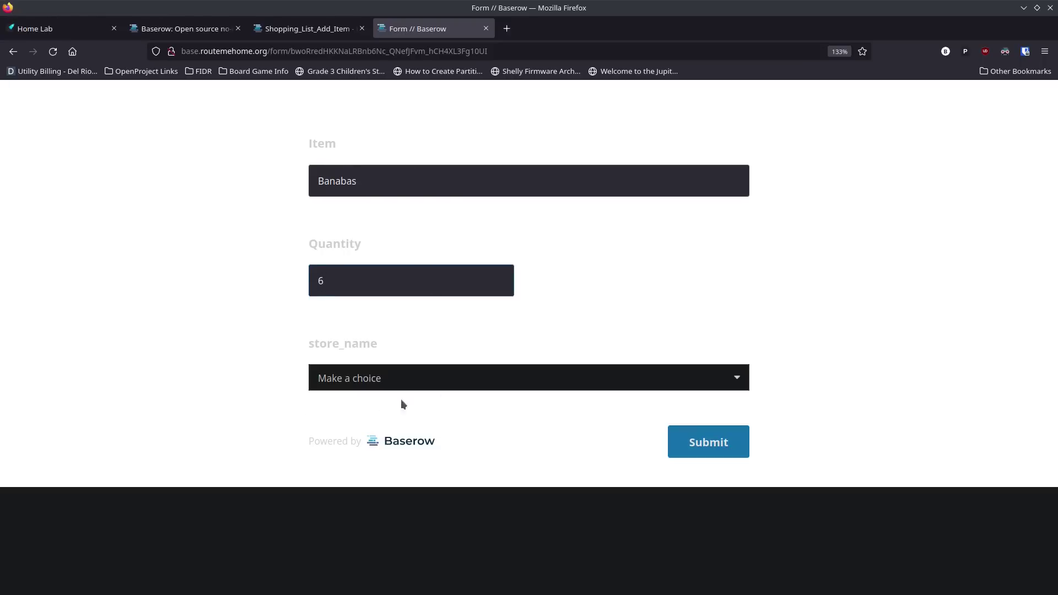
Step: Choose HEB as the store_name for the Banabas entry with quantity 6 and submit the form
click(436, 383)
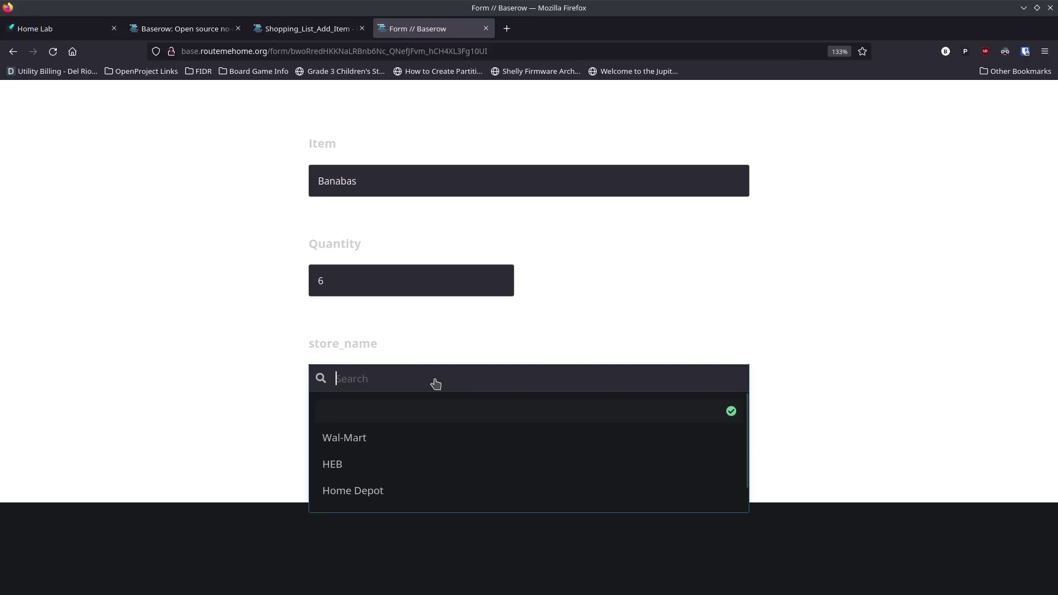
click(337, 465)
click(695, 439)
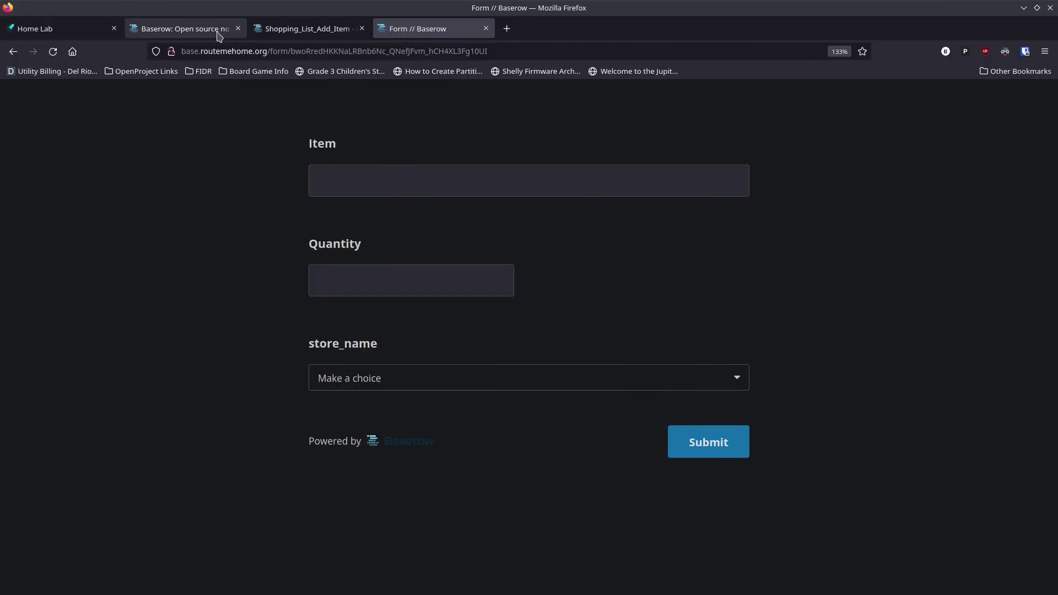
Step: Return to the Shopping database and check the store_name and items tables for the submitted Banabas entry
click(281, 31)
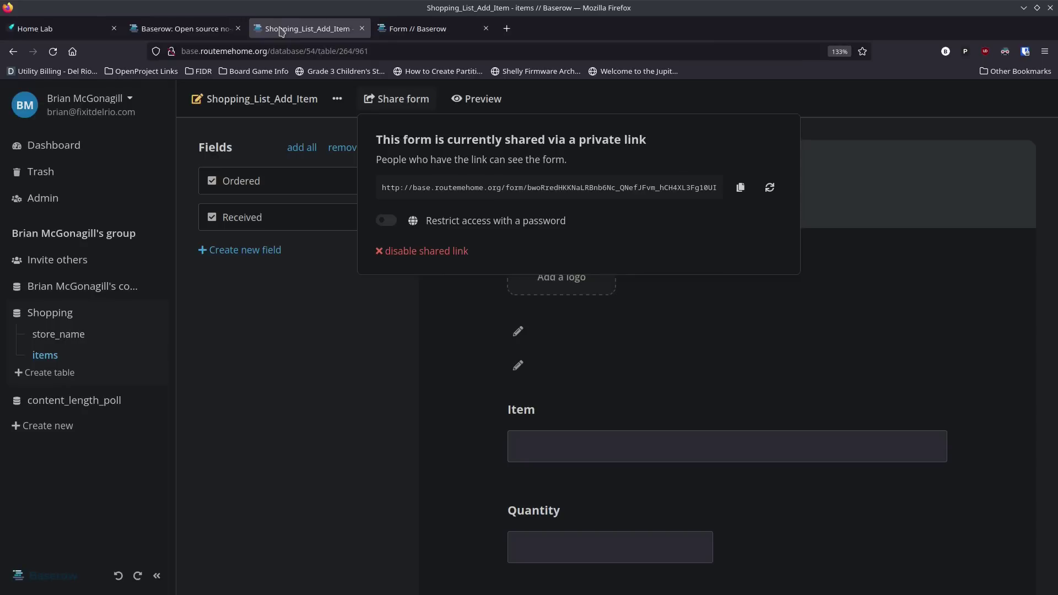
click(340, 314)
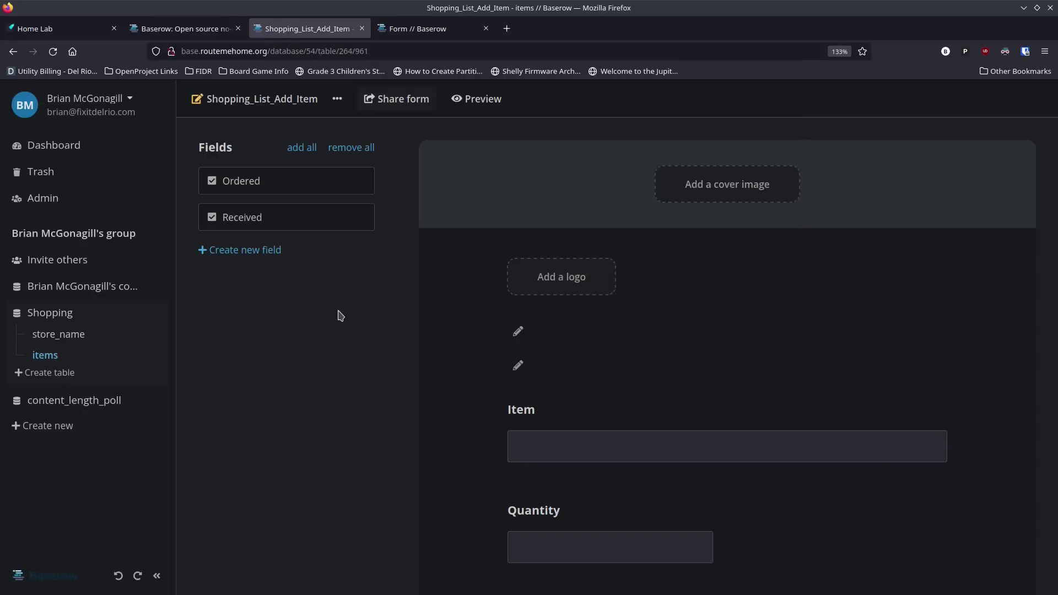
click(85, 335)
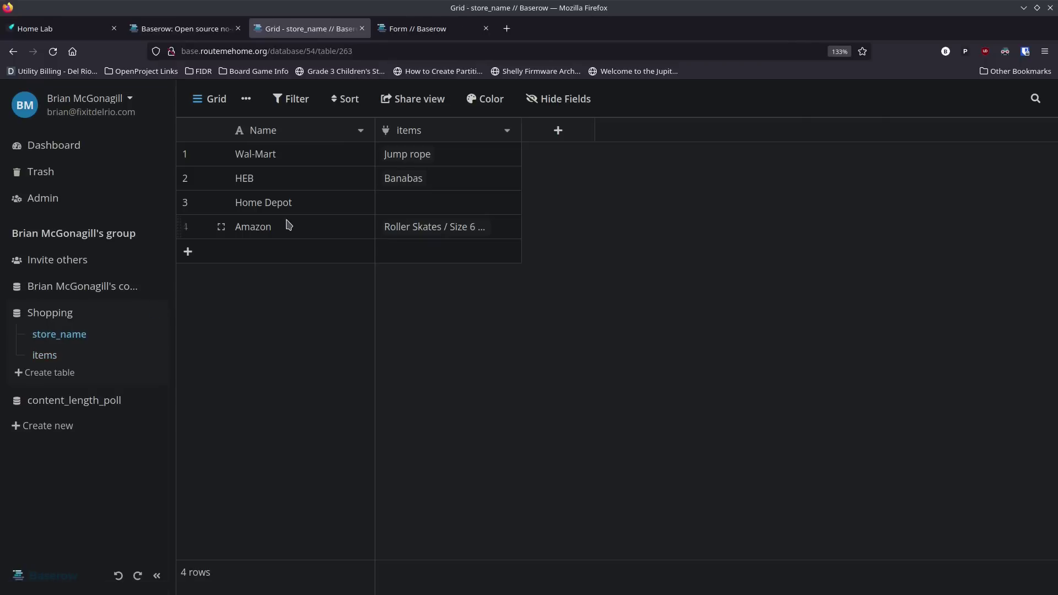
click(79, 357)
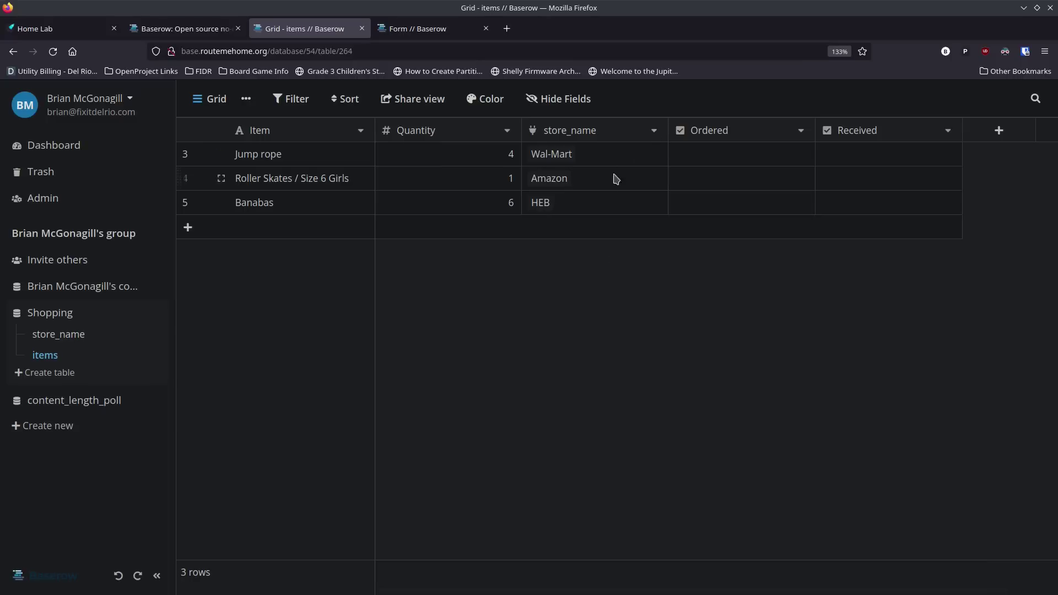
Step: Filter the items table on store_name to Wal-Mart and tick Ordered for the Jump rope row
click(654, 132)
click(612, 238)
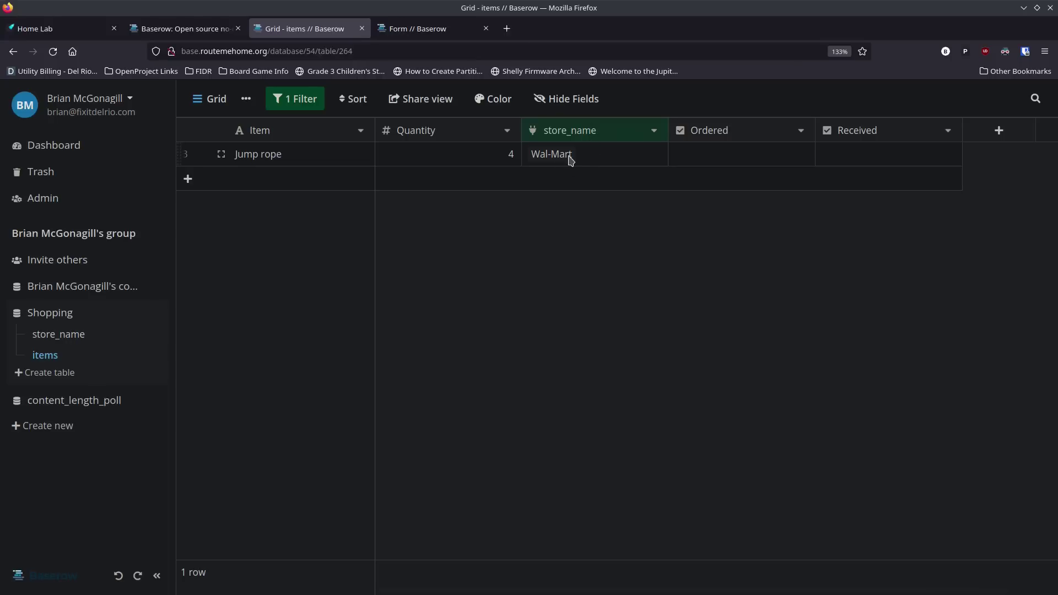
click(726, 154)
click(738, 157)
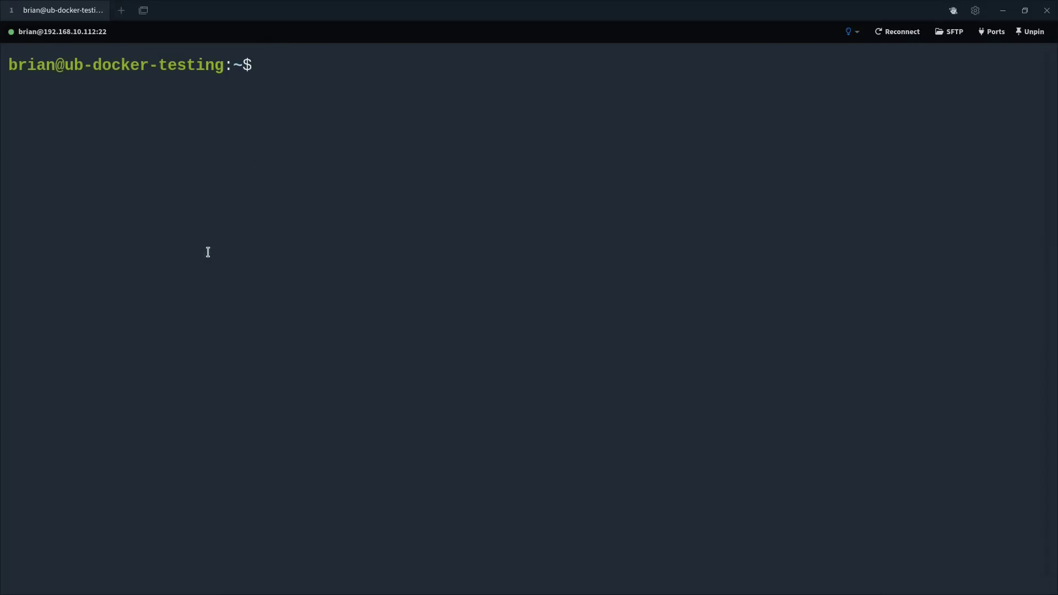
Step: Switch to the server terminal, list the home folder, and change into the docker folder and list its contents
text(;)
key(BackSpace)
text(ls)
key(Return)
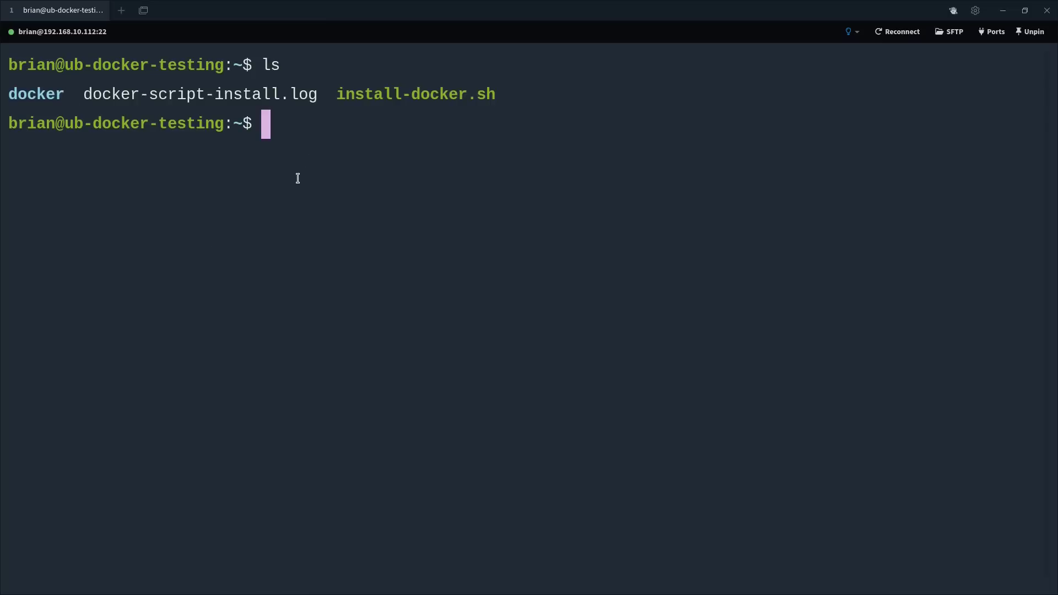
text(cd docker)
key(Return)
text(ls)
key(Return)
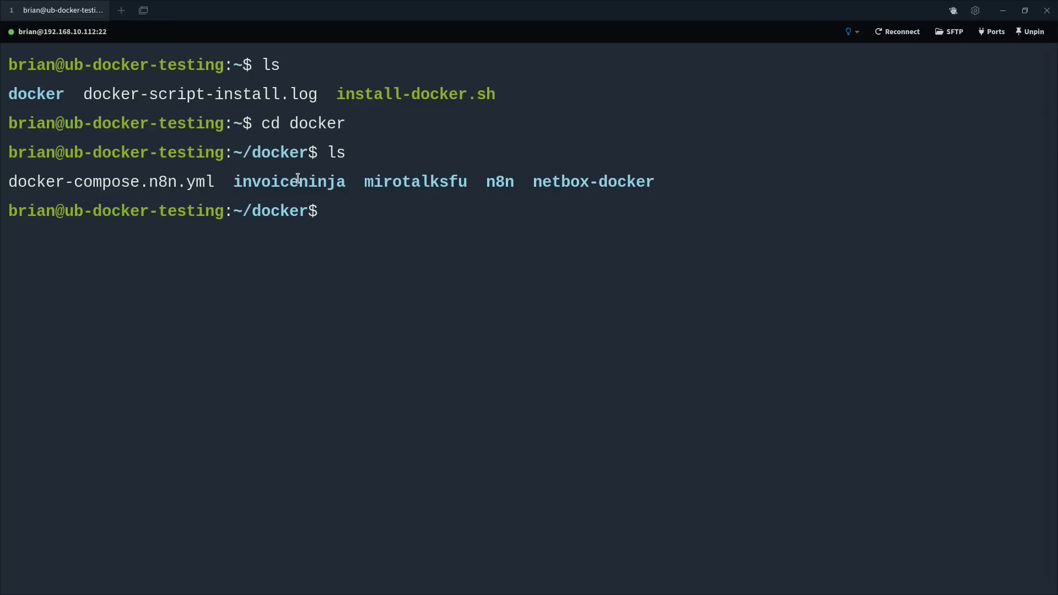
Step: Create a baserow directory inside the docker folder and change into it
text(mkdir baserow)
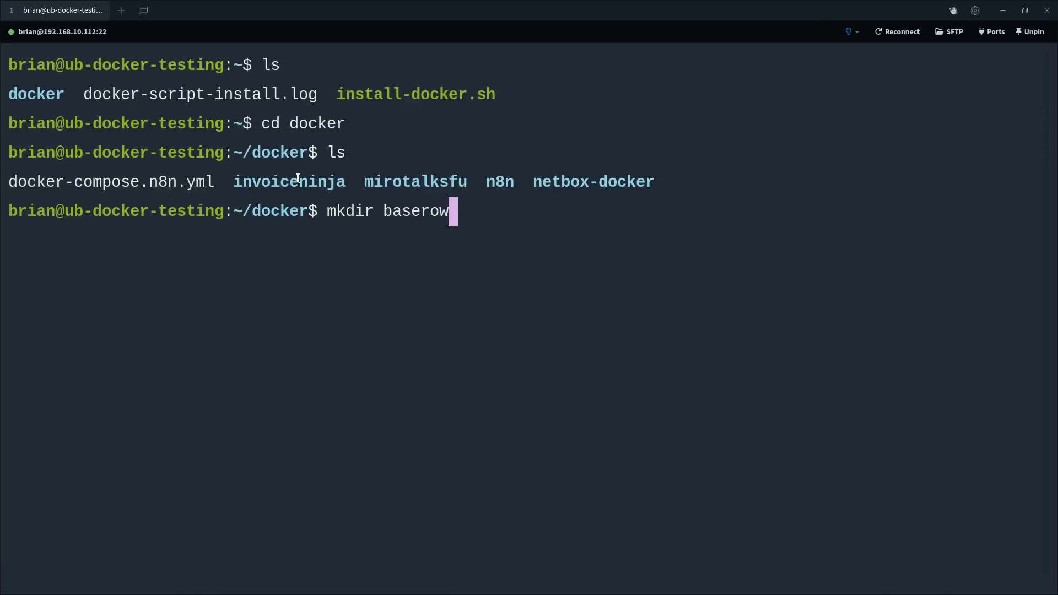
key(Return)
text(cd base)
key(Tab)
key(Return)
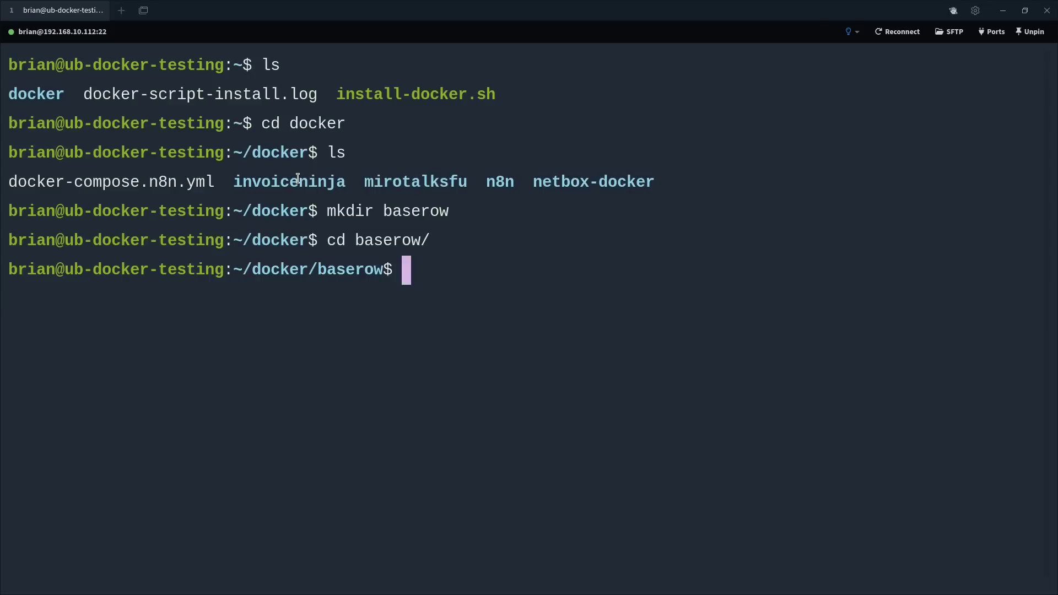
Step: Create a new file named Caddyfile in nano and paste the copied Baserow Caddy configuration into it
text(CADD)
key(BackSpace)
key(BackSpace)
key(BackSpace)
key(BackSpace)
text(nano Caddyfile)
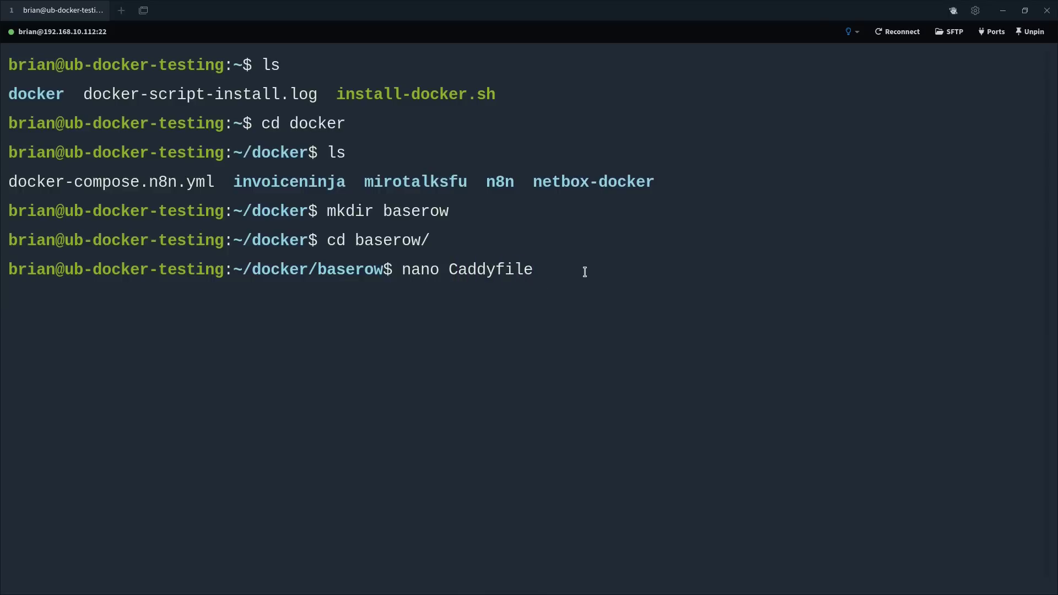
key(Return)
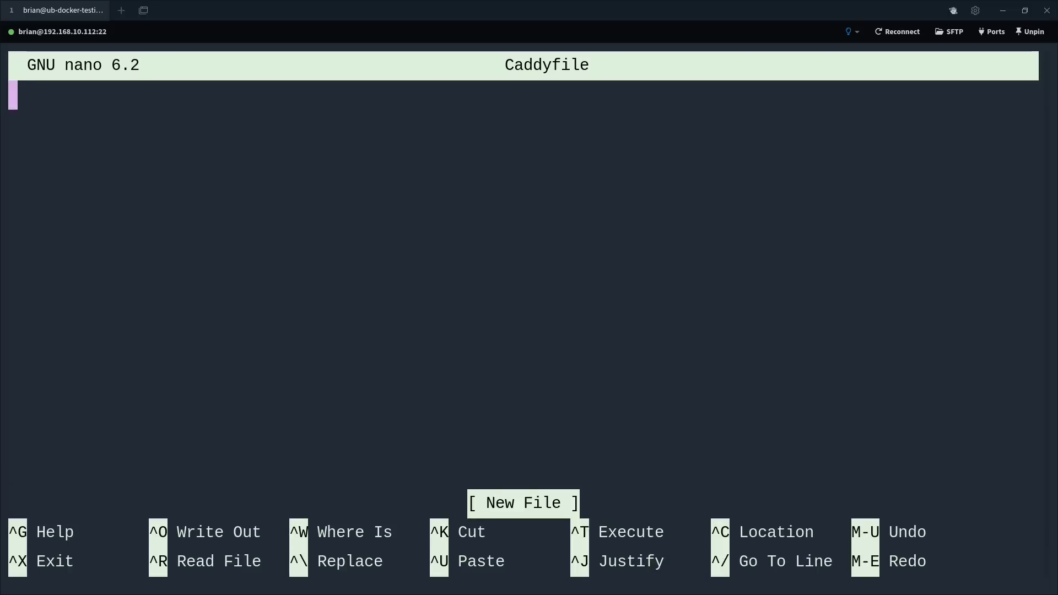
key(ctrl+shift+v)
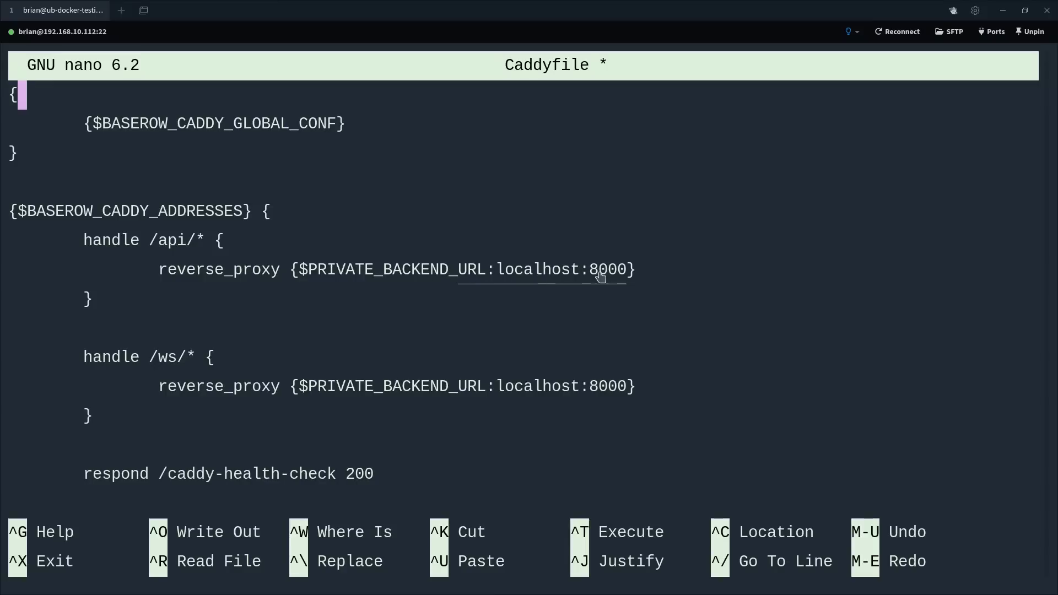
Step: Read through the pasted Caddyfile from the global configuration to the final frontend reverse_proxy line
key(Down)
key(Down)
key(Down)
key(Down)
key(Down)
key(Down)
key(Down)
key(Down)
key(Down)
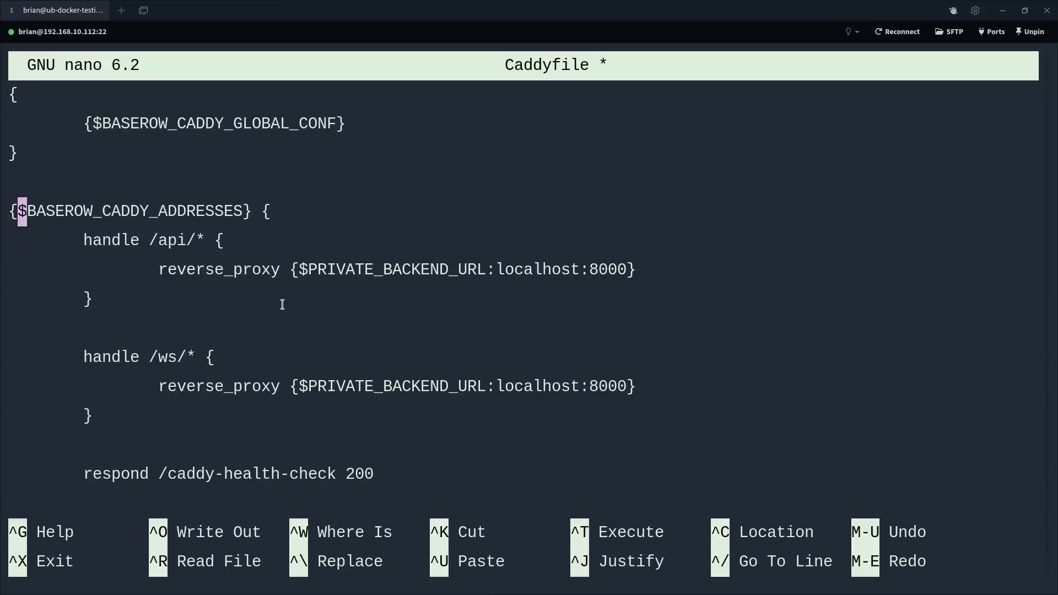
key(Down)
key(Down)
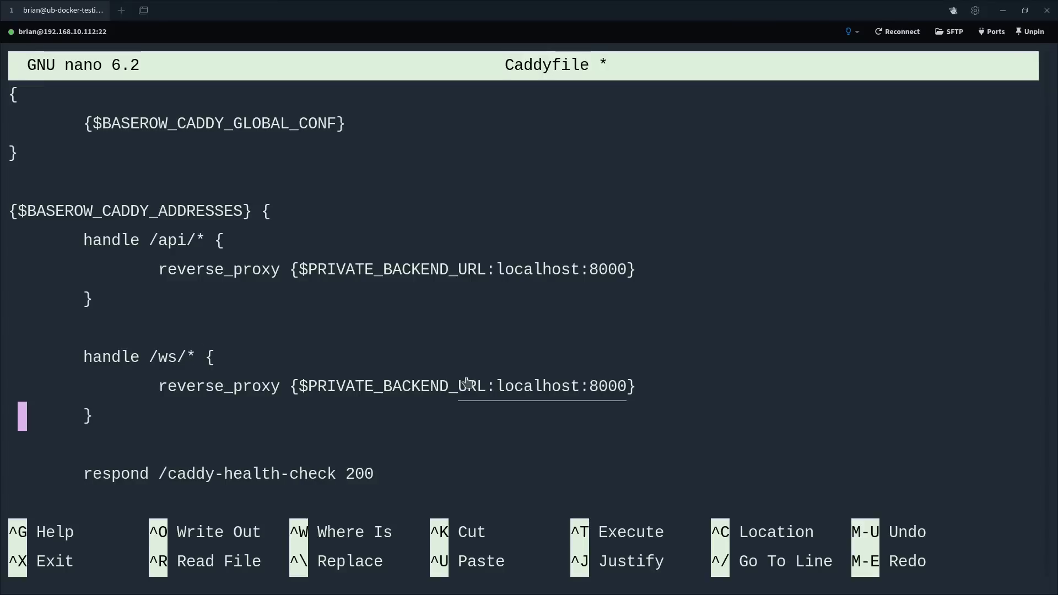
key(Down)
key(Down)
key(Down)
key(Down)
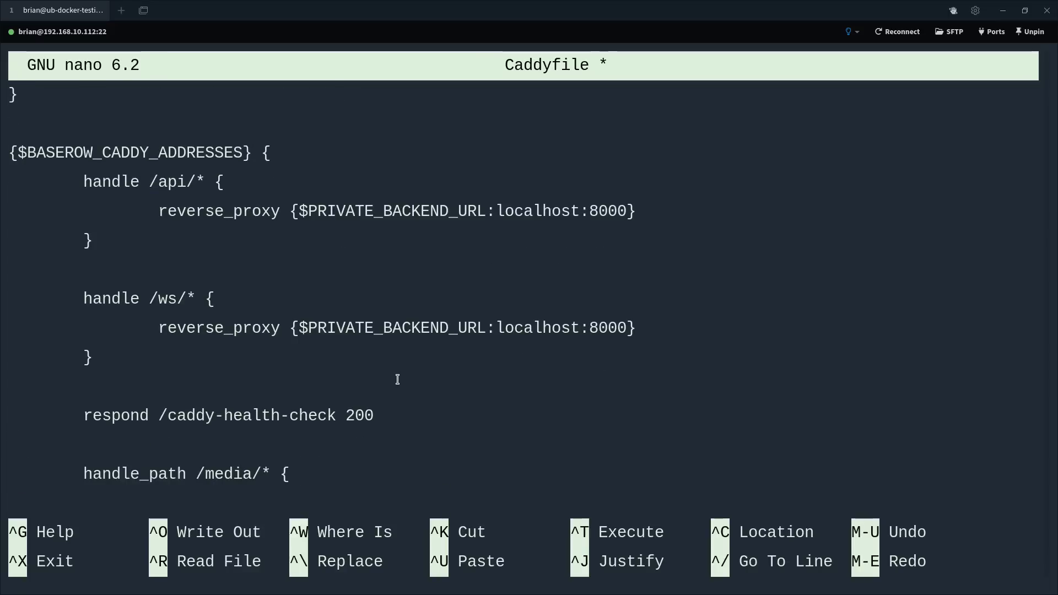
key(Down)
key(Down)
key(Down)
key(Down)
key(Down)
key(Down)
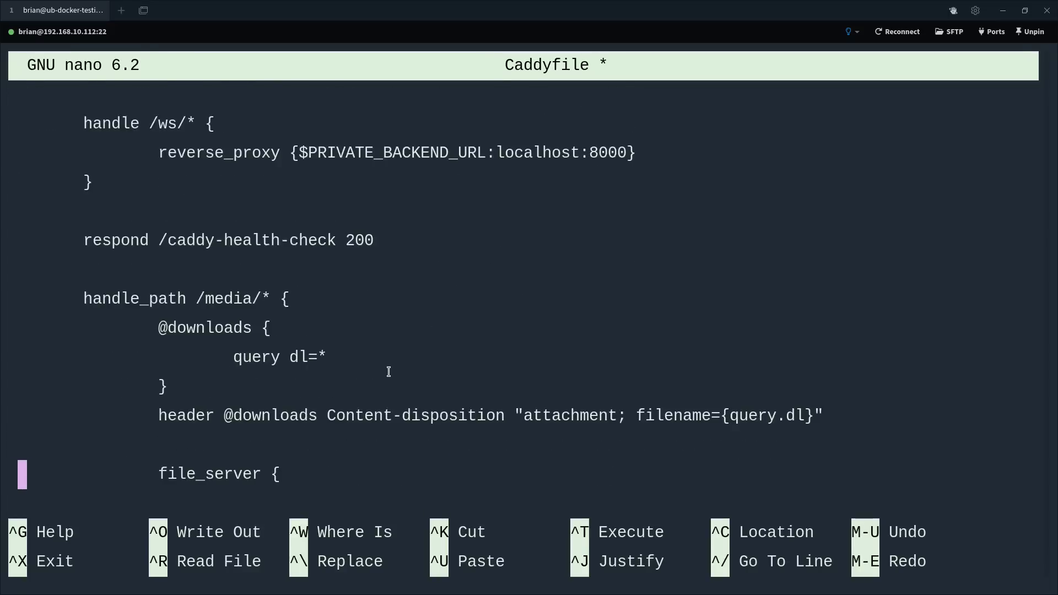
key(Down)
key(Down)
key(Down)
key(Down)
key(Down)
key(Down)
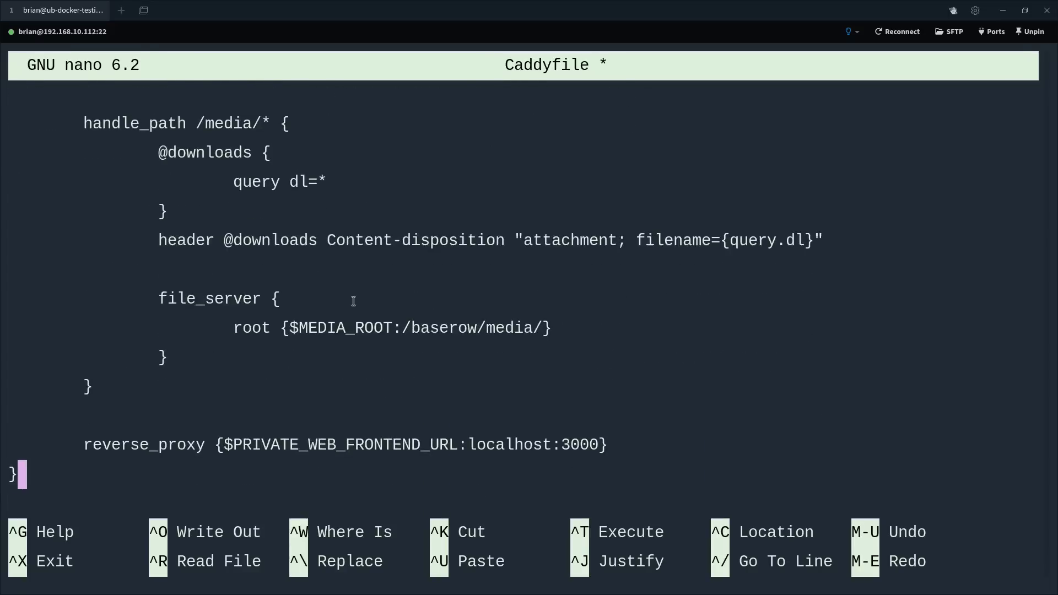
key(Down)
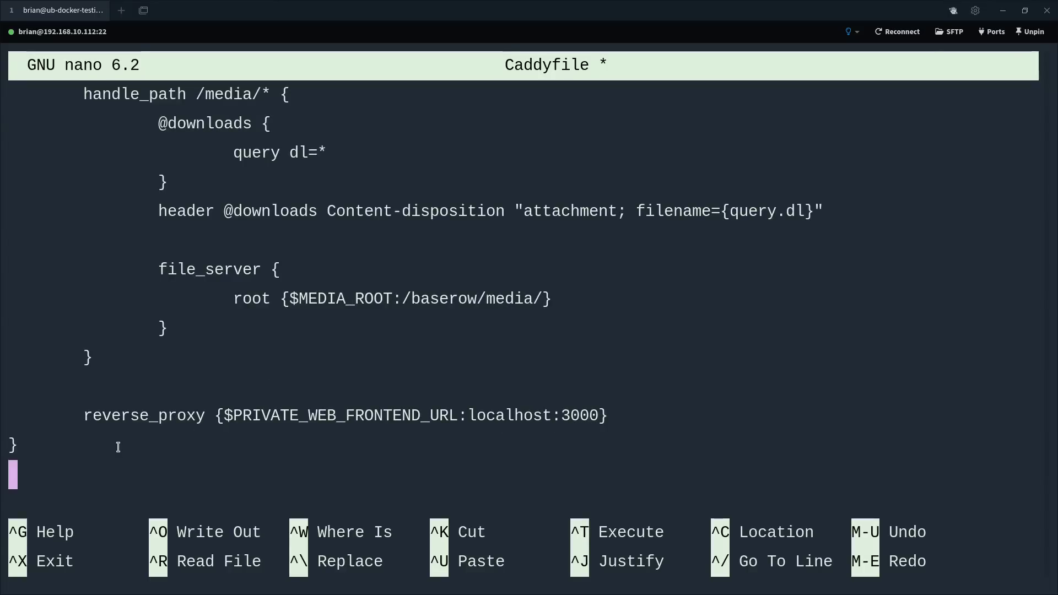
Step: Review the pasted Caddyfile backwards from its final line to the opening global configuration block
key(Up)
key(Up)
key(Up)
key(Up)
key(Up)
key(Up)
key(Up)
key(Up)
key(Up)
key(Up)
key(Up)
key(Up)
key(Up)
key(Up)
key(Up)
key(Up)
key(Up)
key(Up)
key(Up)
key(Up)
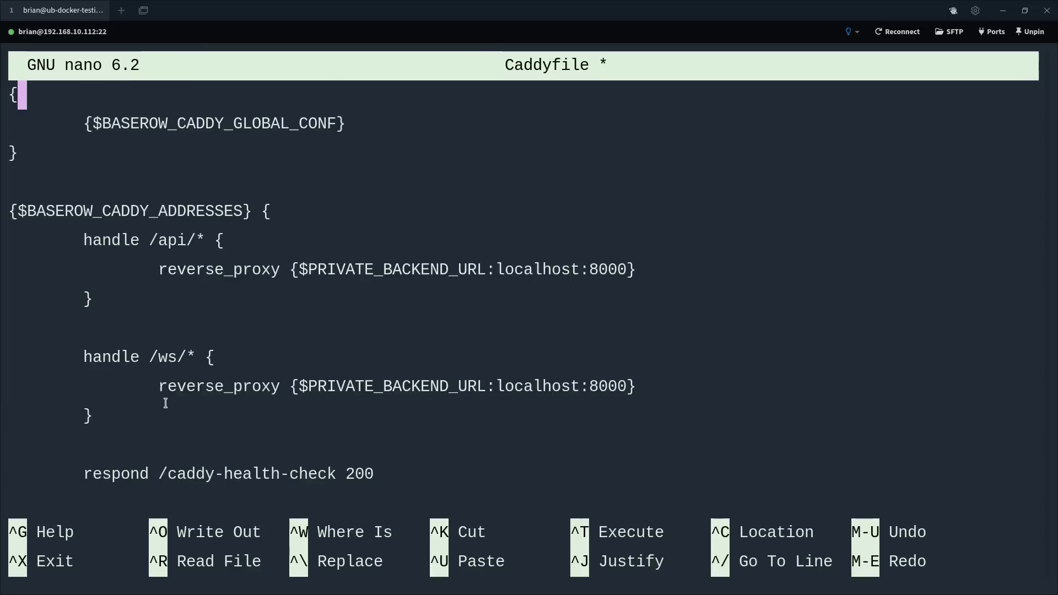
Step: Save the file as Caddyfile, exit nano and clear the terminal
key(ctrl+o)
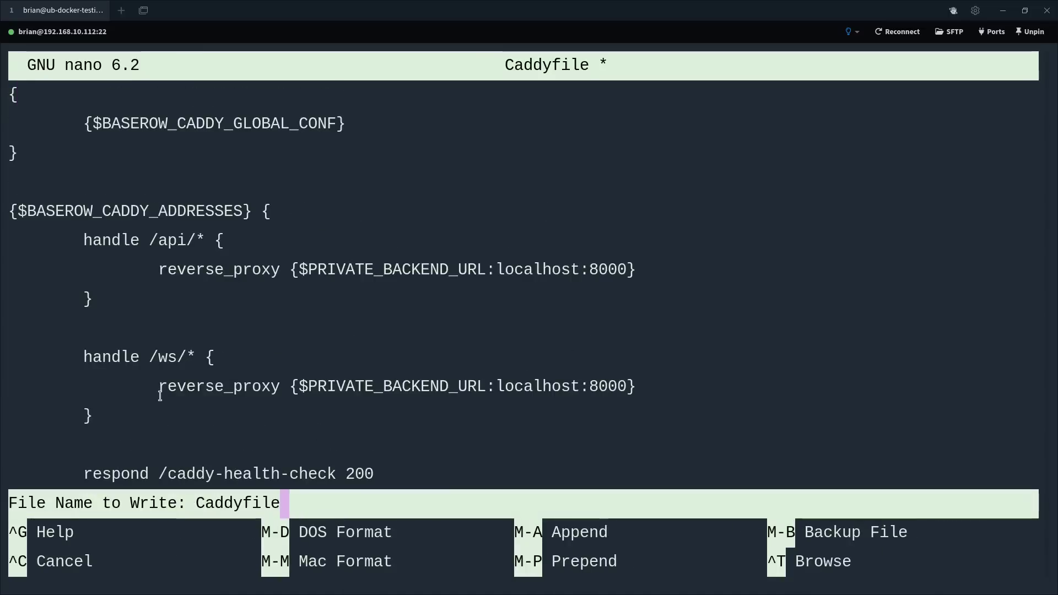
key(Return)
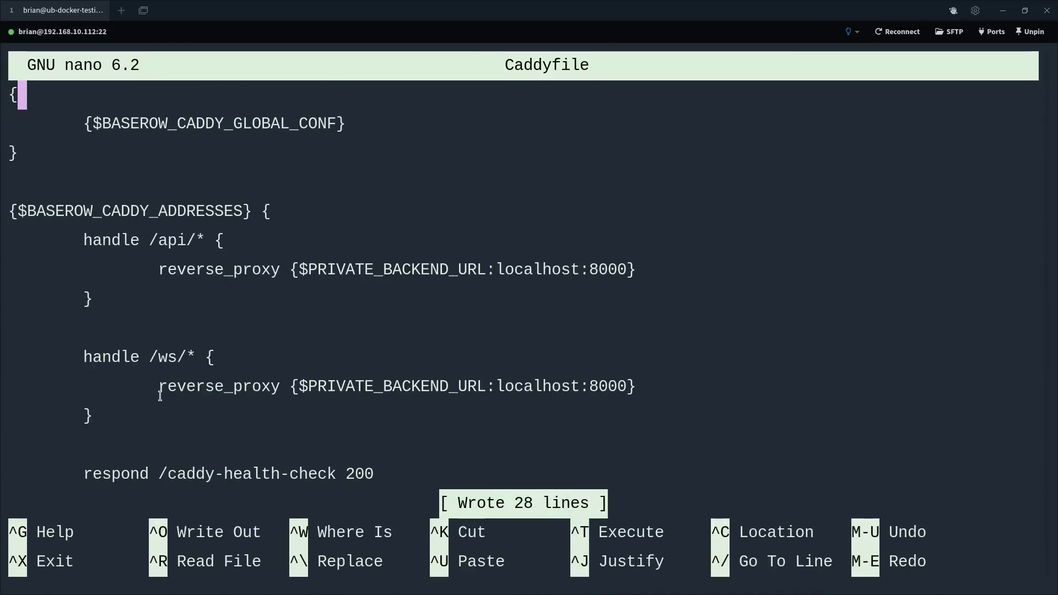
key(ctrl+x)
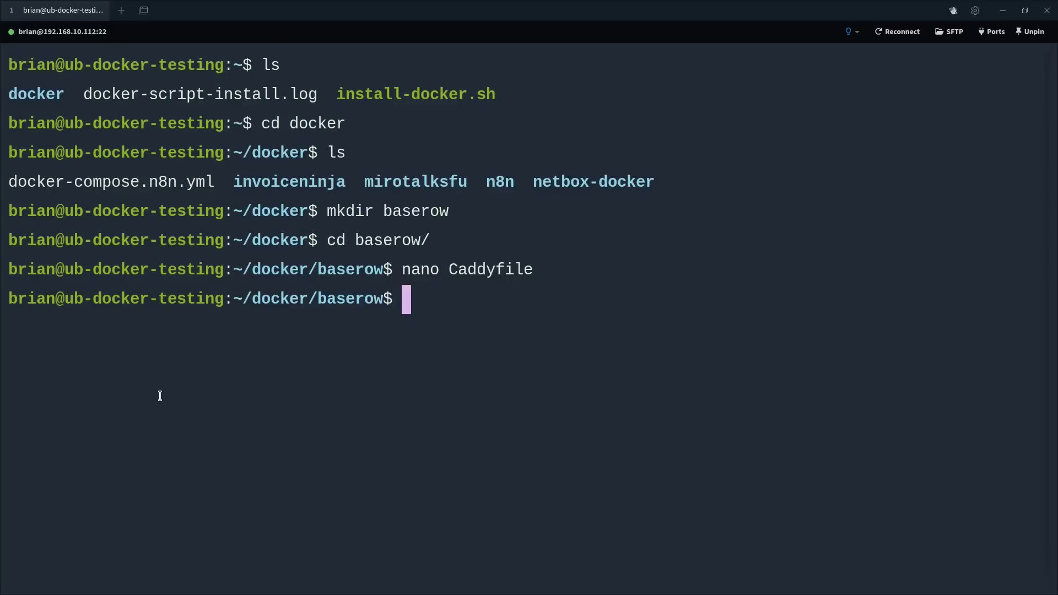
text(clear)
key(Return)
Step: Create a .env file in nano and paste the copied Baserow settings, including the secret key and the database, Redis and email passwords
text(a)
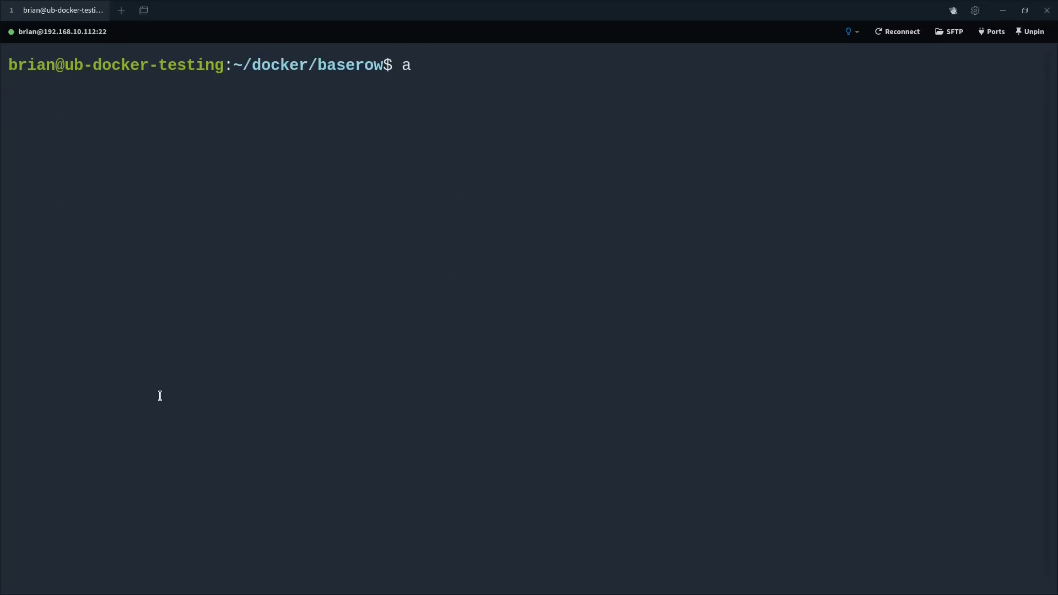
text(n)
key(BackSpace)
key(BackSpace)
text(nano .env)
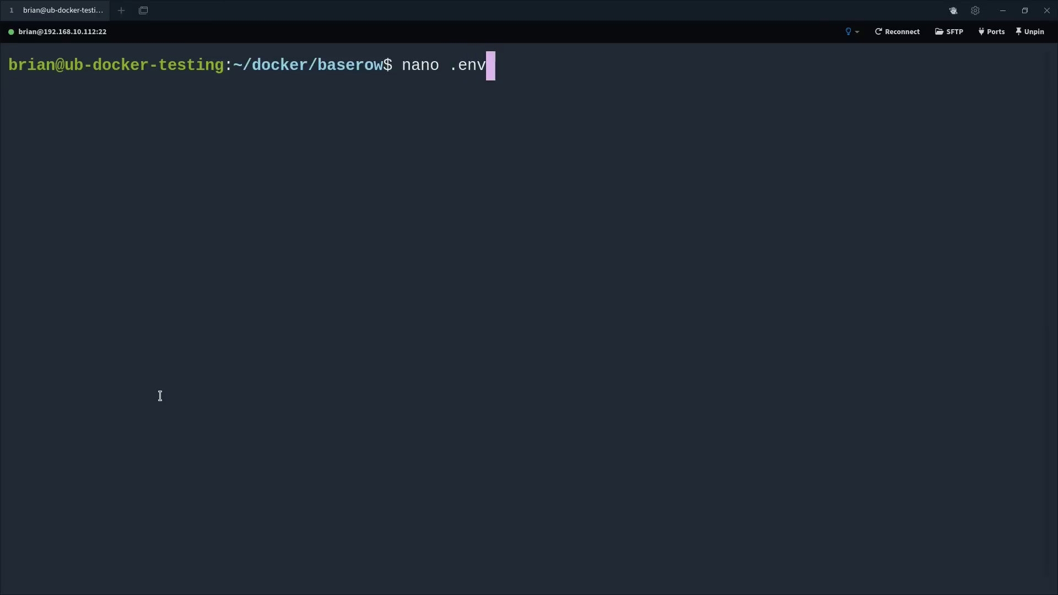
key(Return)
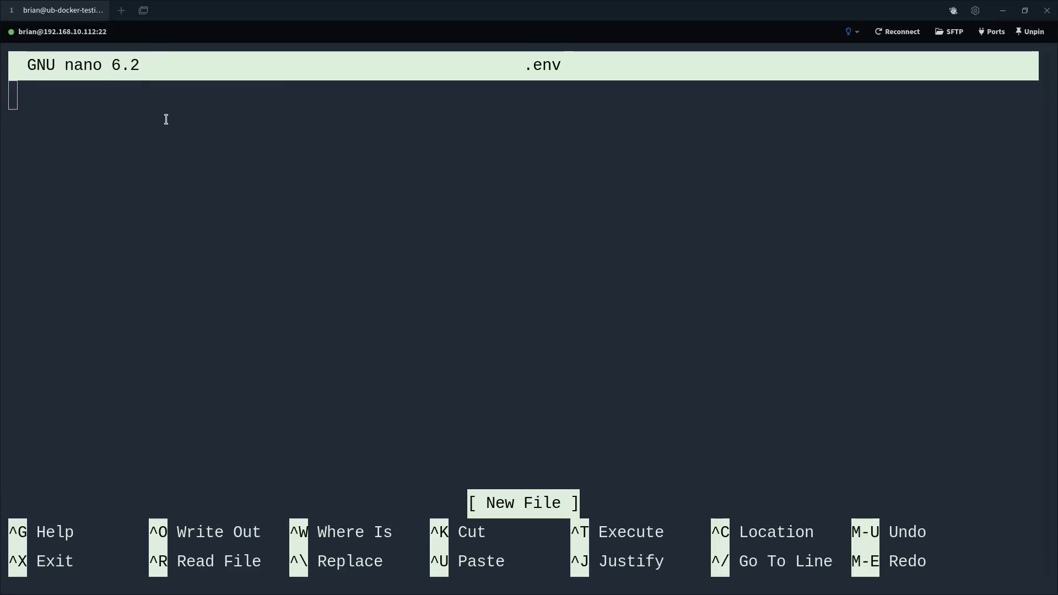
key(ctrl+shift+v)
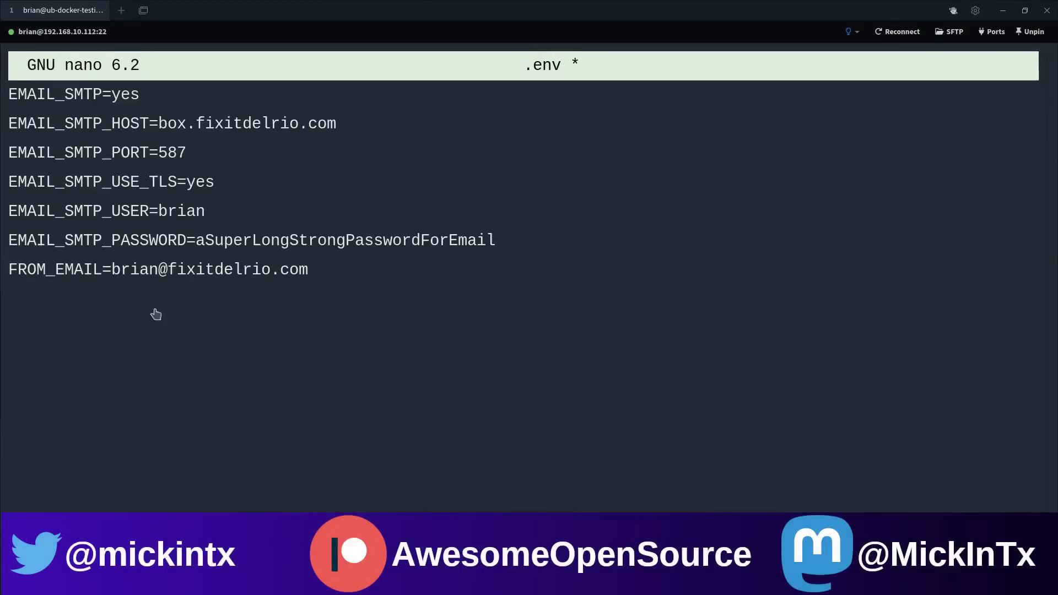
Step: Review the secret key, database password, Redis password and BASEROW_PUBLIC_URL entries in the .env file
scroll(166, 300, up, 5)
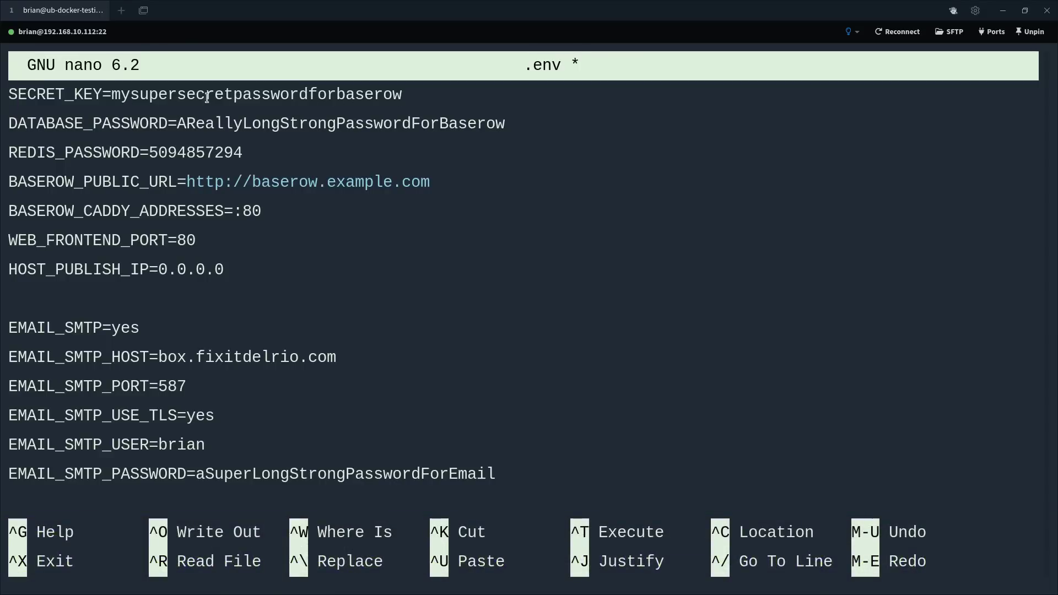
drag(383, 95, 113, 95)
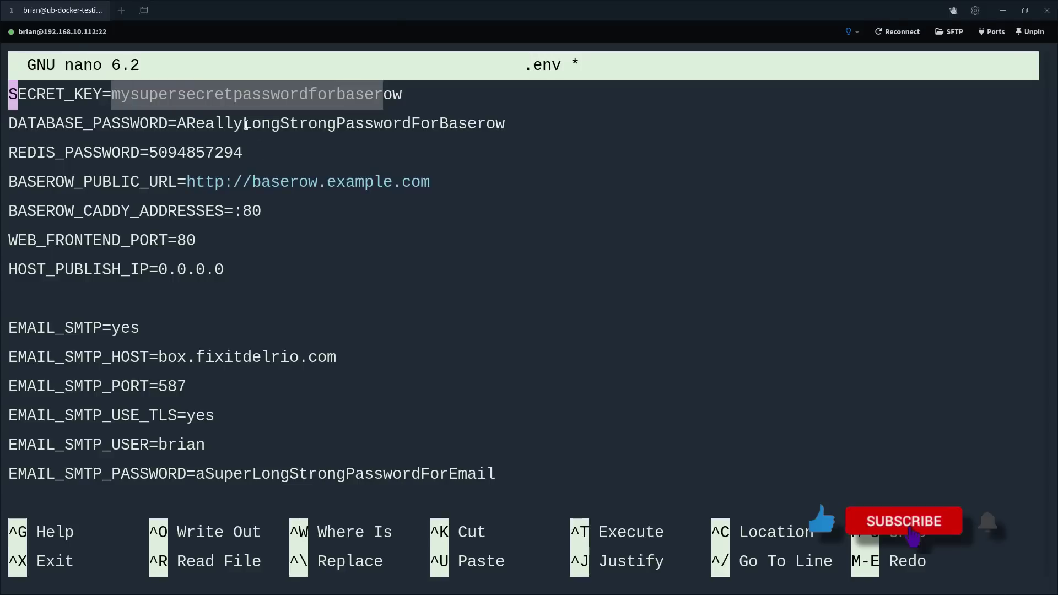
click(181, 124)
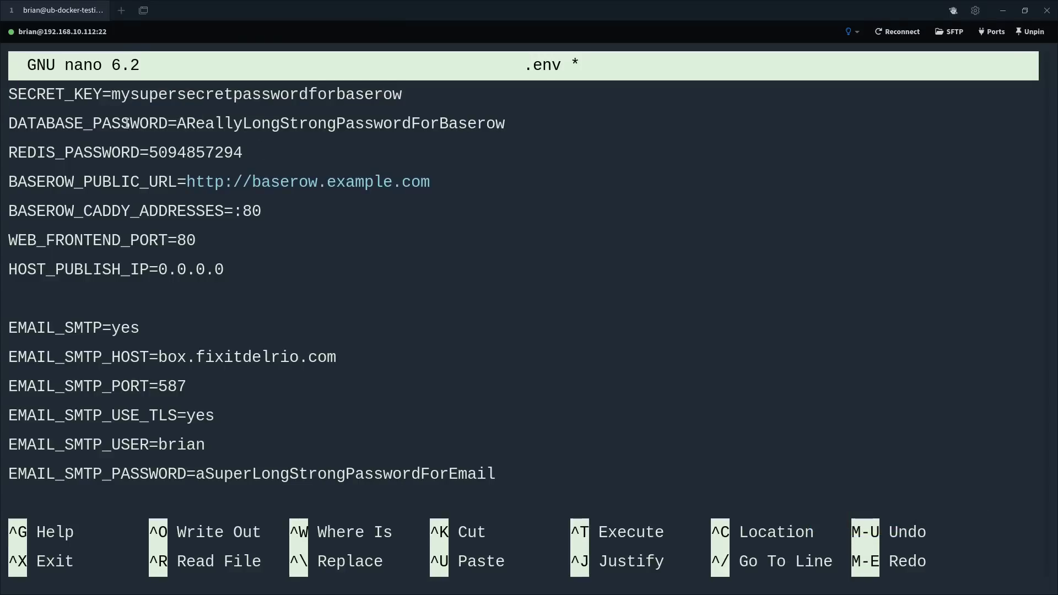
key(Down)
key(Down)
key(Down)
drag(435, 183, 254, 190)
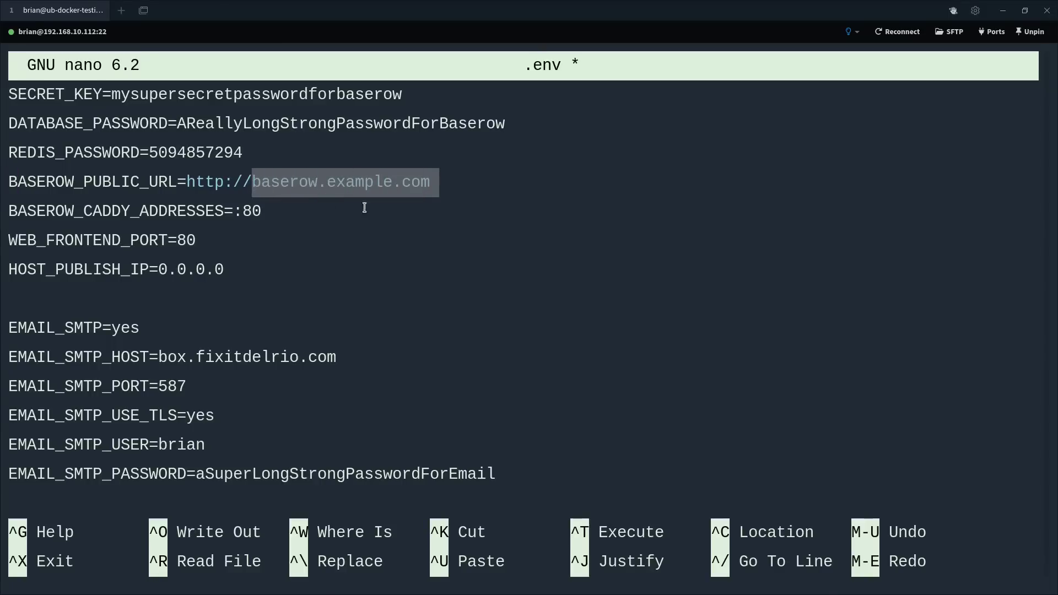
click(496, 186)
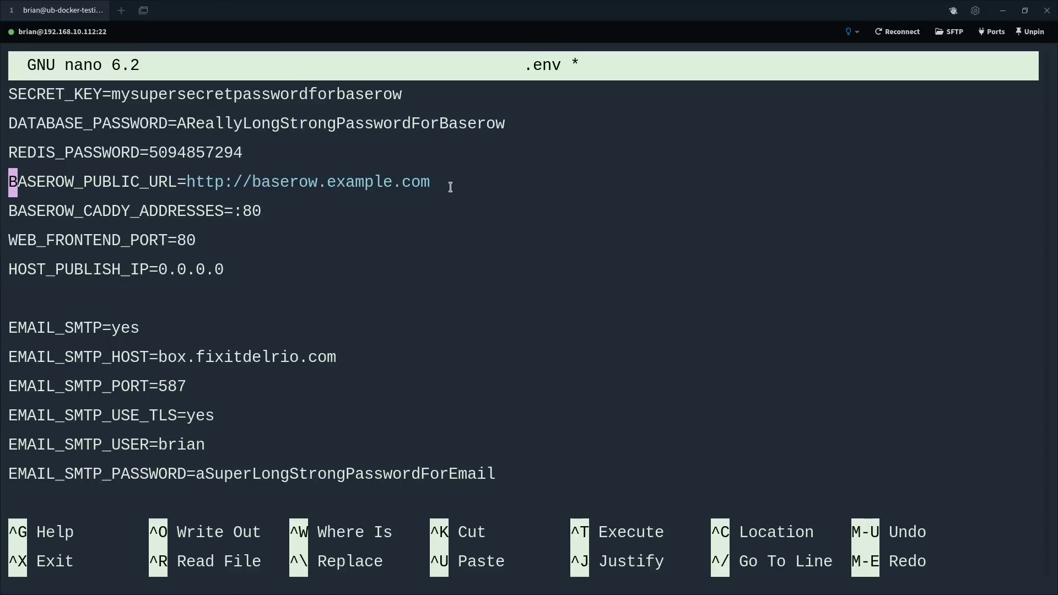
key(Down)
key(Left)
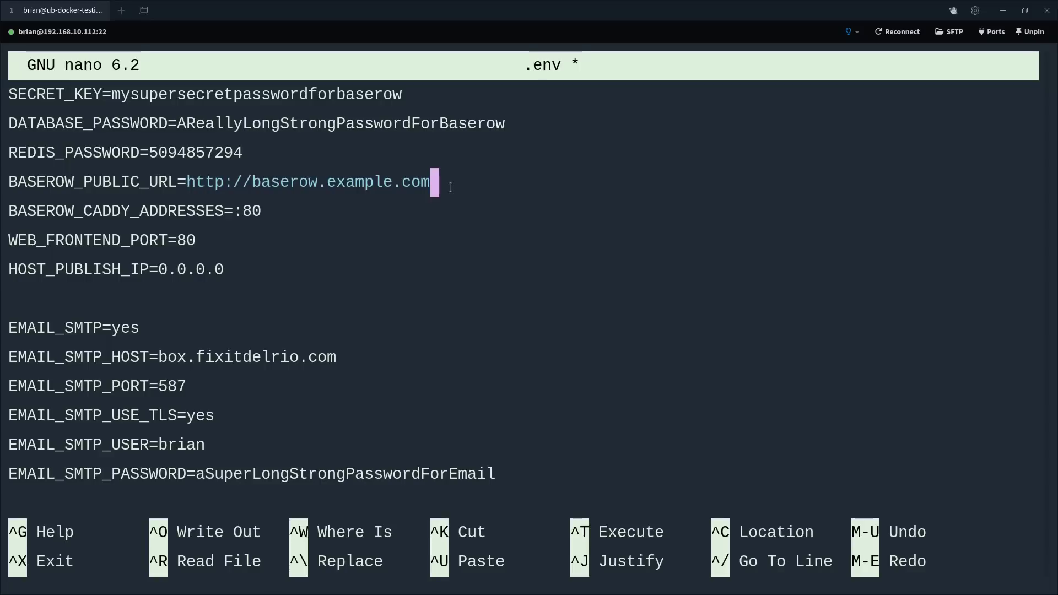
key(BackSpace)
key(BackSpace)
key(BackSpace)
key(BackSpace)
key(BackSpace)
key(BackSpace)
key(BackSpace)
key(BackSpace)
key(BackSpace)
key(BackSpace)
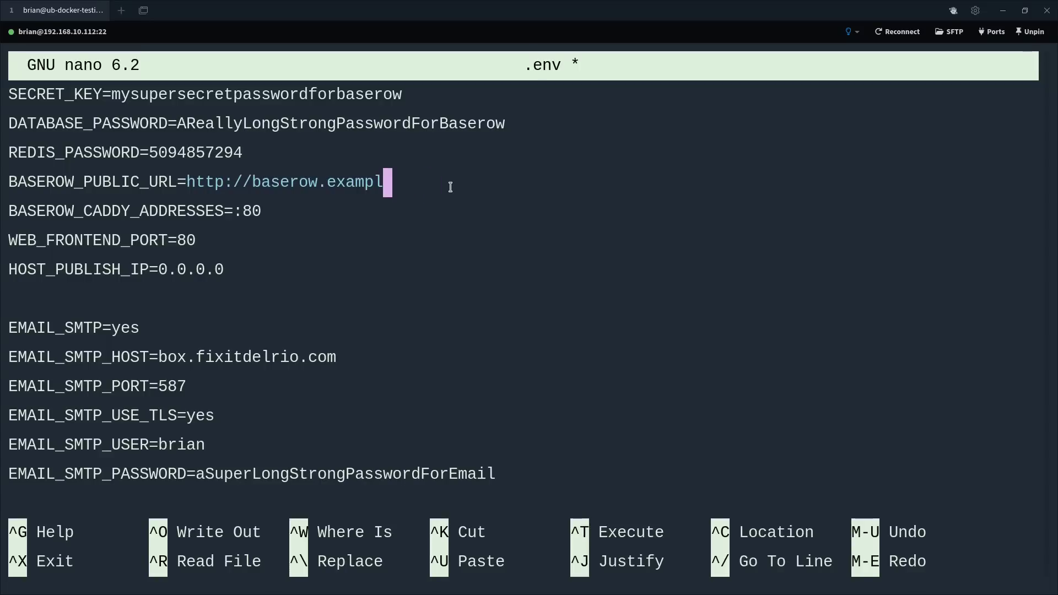
key(BackSpace)
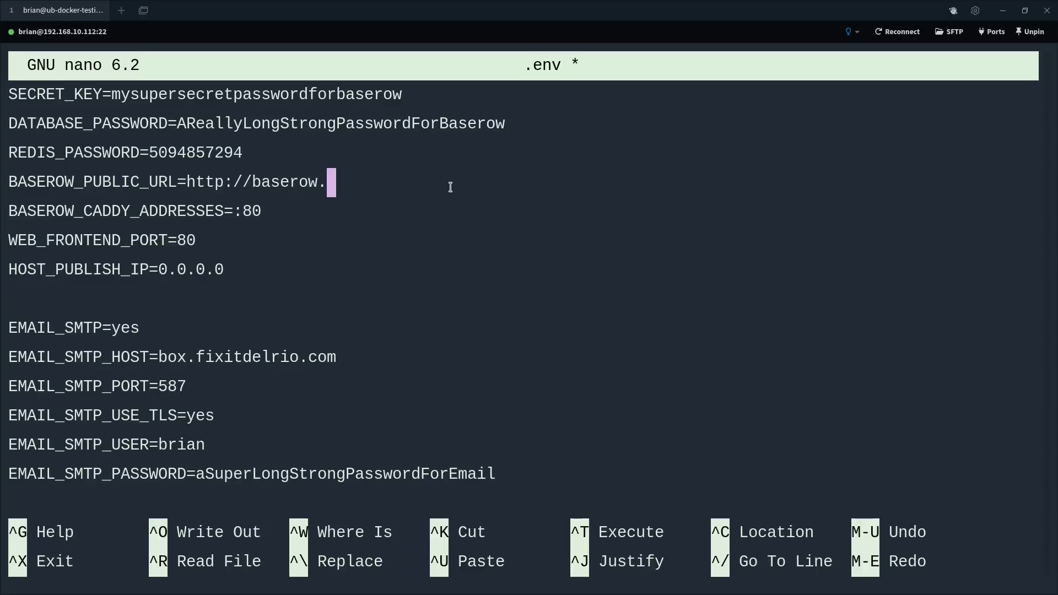
text(routemehome.org)
key(Left)
key(Left)
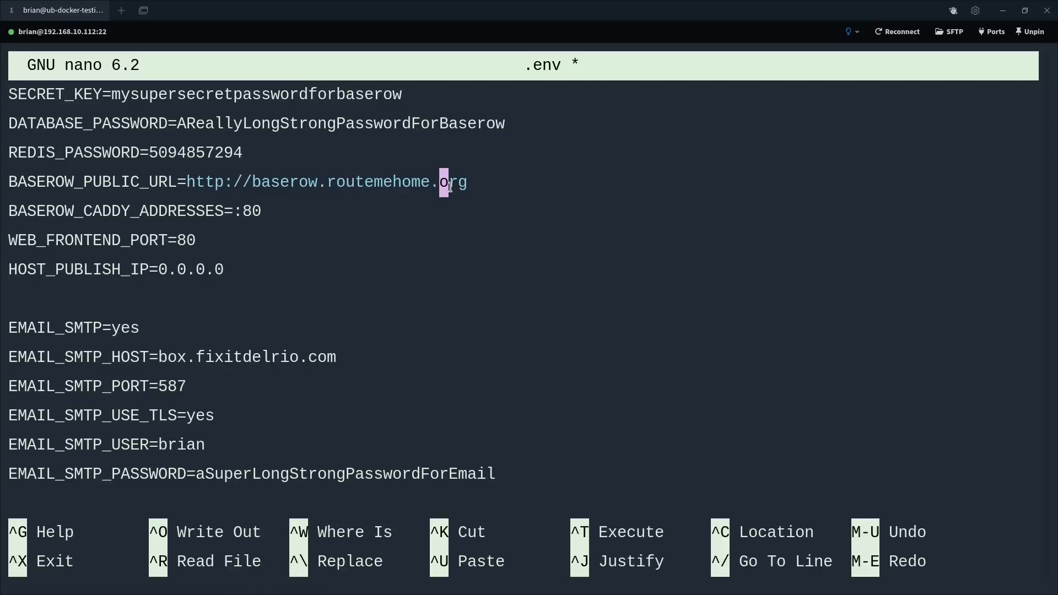
Step: Review the BASEROW_PUBLIC_URL, BASEROW_CADDY_ADDRESSES and WEB_FRONTEND_PORT entries in the .env file
key(Left)
key(Left)
key(Left)
key(Left)
key(Left)
key(Left)
key(Left)
key(Left)
key(Left)
key(Left)
key(Left)
key(Left)
key(Left)
key(Left)
key(Left)
key(Left)
key(Left)
key(Left)
key(Left)
key(Left)
key(Right)
key(Right)
key(Right)
key(Right)
key(Down)
key(Left)
key(Left)
key(Right)
key(Right)
key(Down)
key(Right)
key(Right)
key(Right)
key(Right)
key(Left)
key(Left)
key(Left)
key(Left)
key(Left)
key(Left)
key(Left)
key(Left)
key(Left)
key(Right)
key(Right)
key(Right)
key(Right)
key(Right)
key(Right)
key(Right)
key(Right)
Step: Examine the HOST_PUBLISH_IP entry and the EMAIL_SMTP settings for host, port, TLS, user and password
key(Down)
key(Down)
key(Down)
key(Up)
key(Left)
key(Left)
key(Left)
key(Right)
key(Right)
key(Down)
key(Right)
key(Right)
key(Right)
key(Down)
key(Down)
key(Up)
key(Right)
key(Right)
key(Right)
key(Left)
key(Left)
key(Left)
key(Right)
key(Right)
key(Right)
key(Left)
key(Left)
key(Left)
key(Down)
key(Right)
key(Right)
key(Right)
key(Right)
key(Right)
key(Right)
key(Left)
key(Left)
key(Left)
key(Right)
key(Right)
key(Right)
key(Down)
key(Left)
key(Left)
key(Left)
key(Left)
key(Right)
key(Right)
key(Right)
key(Right)
key(Right)
key(Right)
key(Left)
key(Down)
key(Down)
key(Down)
Step: Go back over the .env entries, checking the web address settings against the email settings once more
key(Up)
key(Up)
key(Up)
key(Up)
key(Up)
key(Up)
key(Up)
key(Up)
key(Up)
key(Up)
key(Down)
key(Down)
key(Down)
key(Down)
key(Down)
key(Down)
key(Down)
key(Down)
key(Up)
key(Up)
key(Up)
key(Up)
key(Up)
key(Up)
key(Up)
key(Up)
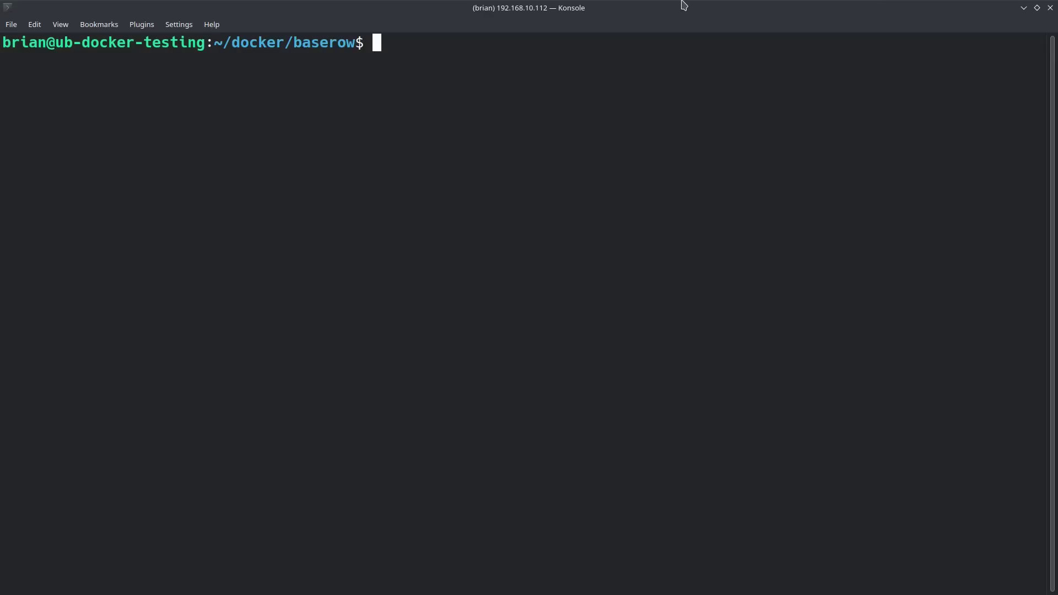
Step: List all files in the baserow folder with details, including hidden ones, and clear the terminal
text(ls -al)
key(Return)
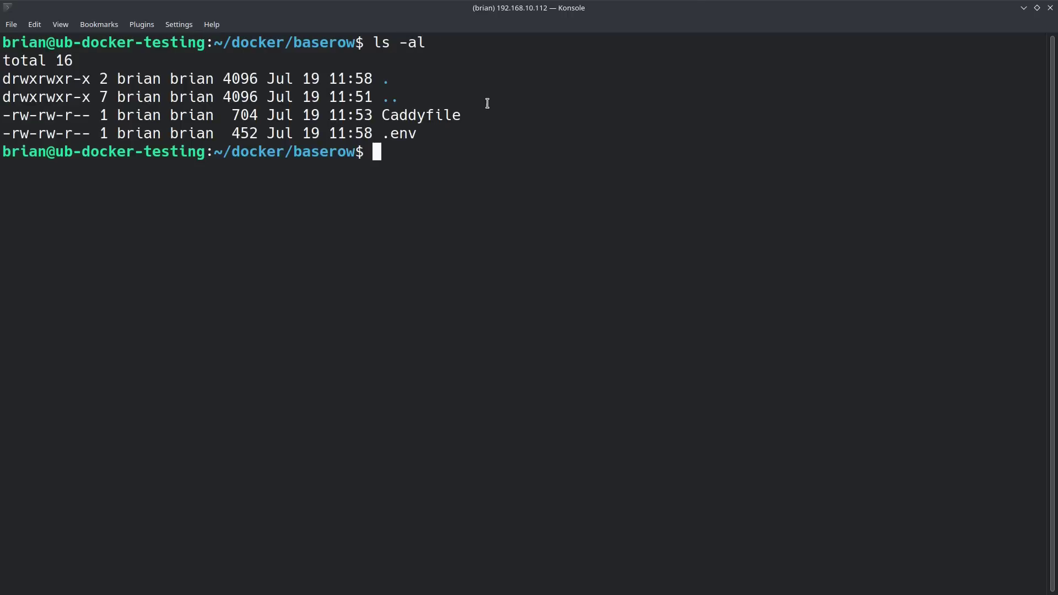
text(clear)
key(Return)
Step: Create docker-compose.yml in nano with Baserow's Docker Compose configuration as its contents
text(nano docker)
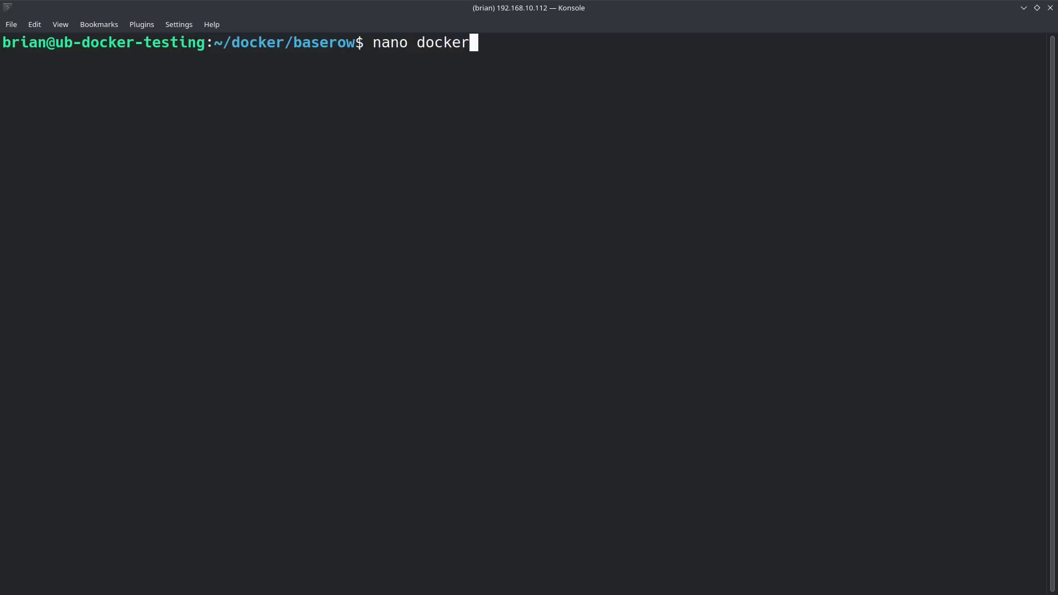
text(-compose.yml)
key(Return)
Step: Skim the README comments in docker-compose.yml on setting environment variables and upgrading from Baserow 1.8.2
key(Down)
key(Down)
key(Down)
key(Down)
key(Down)
key(Down)
key(Down)
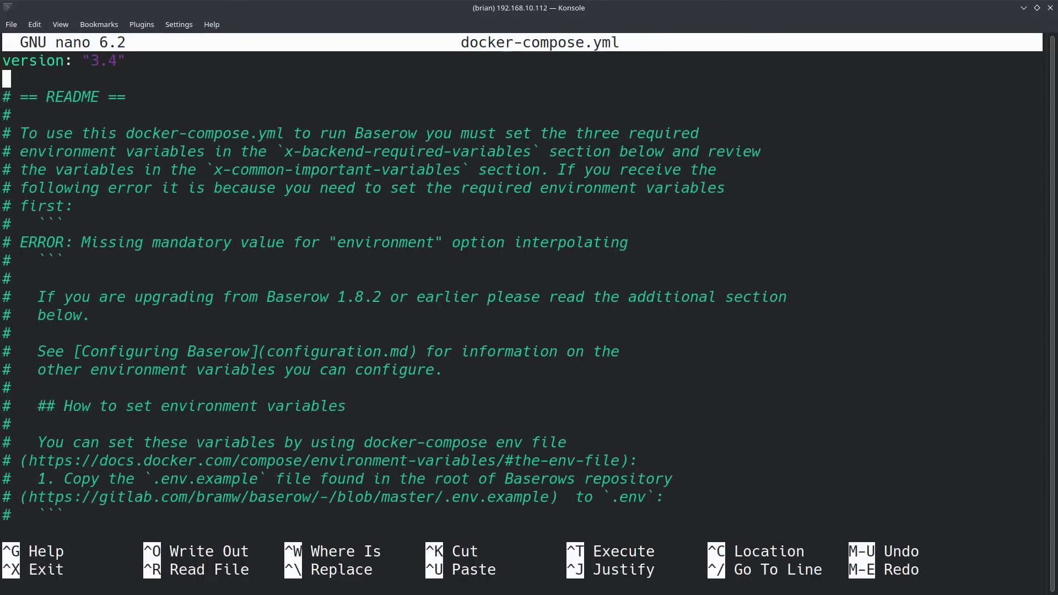
key(Down)
key(Down)
key(Down)
key(Down)
key(Down)
key(Down)
key(Down)
key(Down)
key(Down)
key(Down)
key(Down)
key(Down)
key(Down)
key(Down)
key(Down)
key(Down)
key(Down)
key(Down)
key(Down)
key(Down)
key(Down)
key(Down)
key(Down)
key(Down)
key(Down)
key(Down)
key(Down)
key(Down)
key(Down)
key(Down)
key(Down)
key(Down)
key(Down)
key(Down)
key(Down)
key(Down)
key(Down)
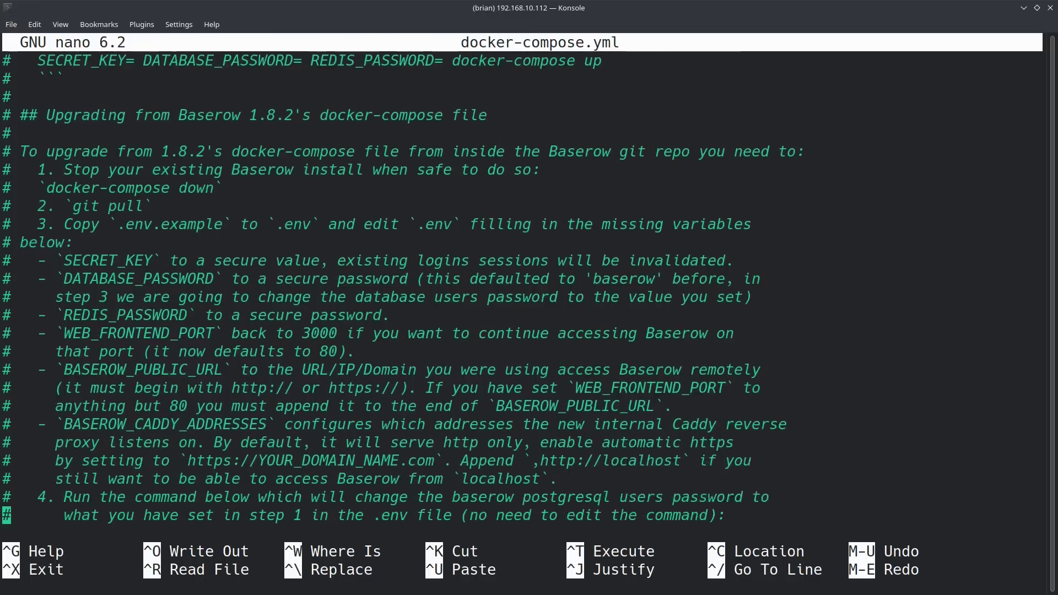
key(Down)
key(Down)
key(Down)
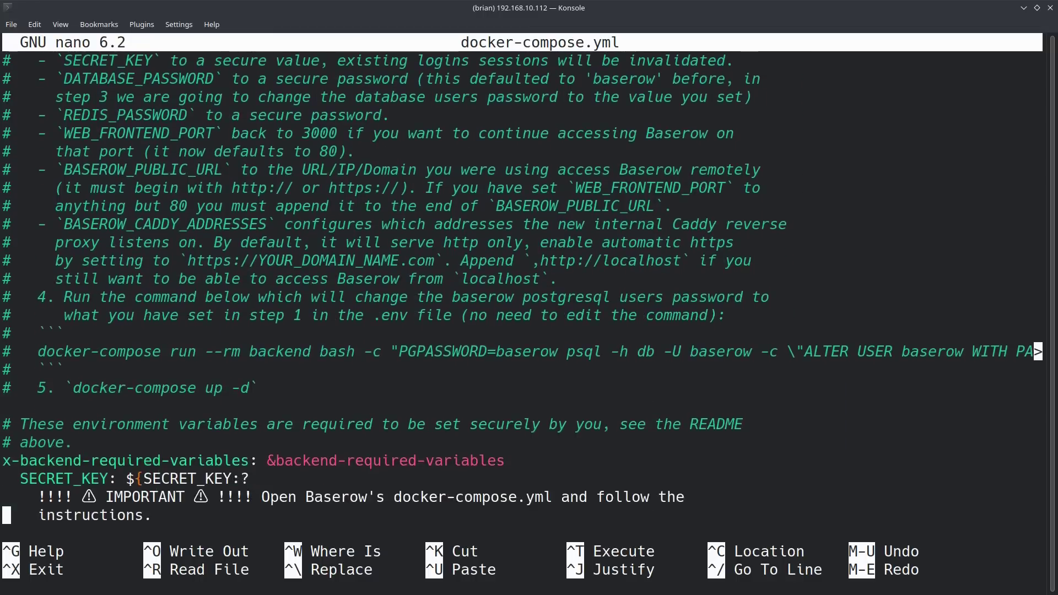
Step: Examine the required backend variables SECRET_KEY, DATABASE_PASSWORD and REDIS_PASSWORD in docker-compose.yml
key(Down)
key(Down)
key(Down)
key(Down)
key(Down)
key(Down)
key(Down)
key(Down)
key(Down)
key(Down)
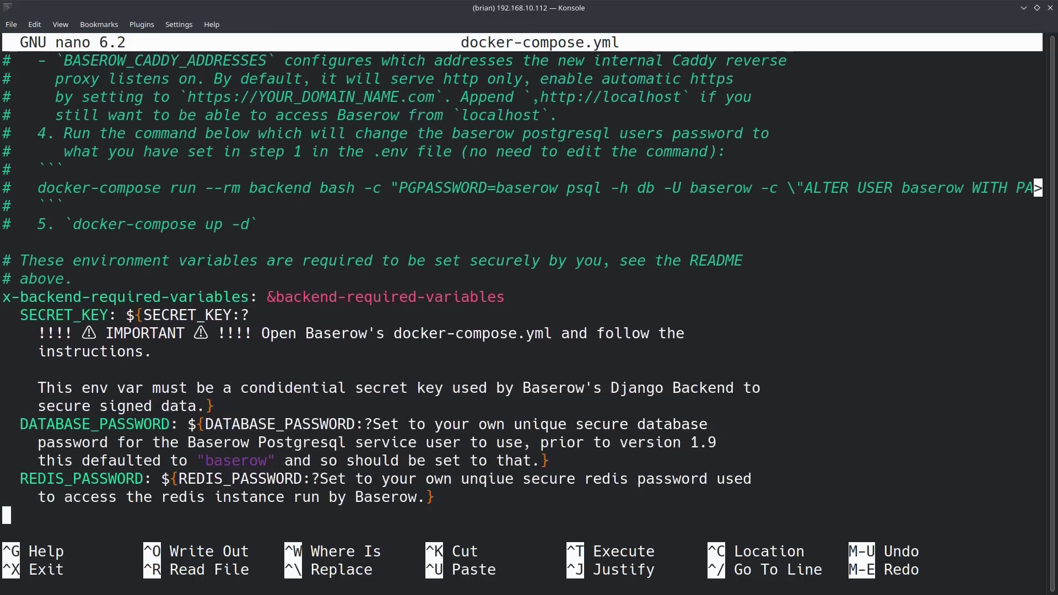
Step: Review the common important variables, reading the BASEROW_PUBLIC_URL entry and the notes on Caddy addresses and HTTPS
key(Down)
key(Down)
key(Down)
key(Down)
key(Down)
key(Down)
key(Down)
key(Down)
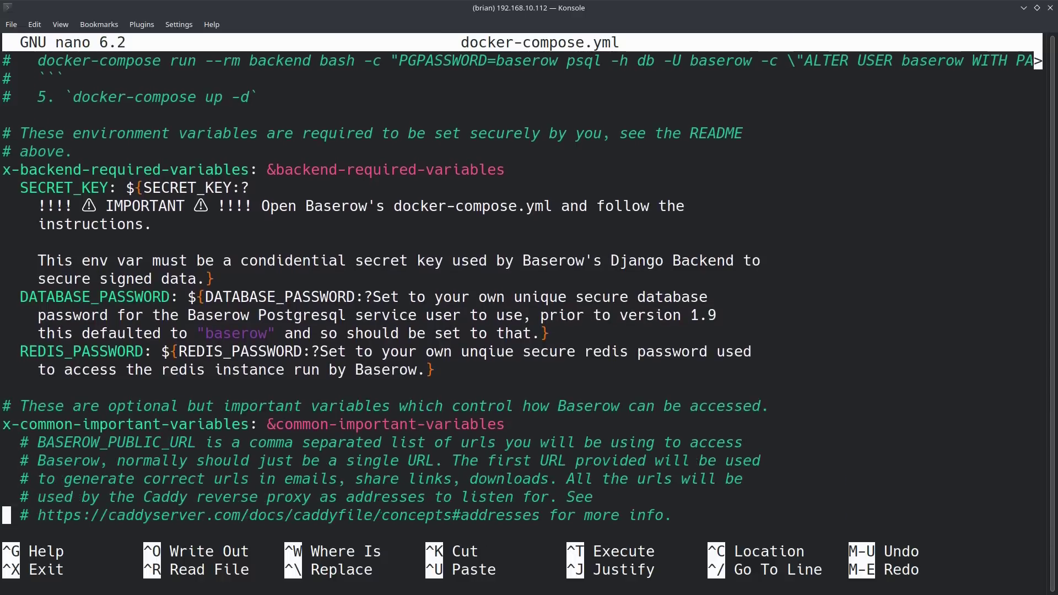
key(Down)
key(Down)
key(Down)
key(Down)
key(Down)
key(Down)
key(Down)
key(Down)
key(Down)
key(Down)
key(Down)
key(Down)
key(Down)
key(Down)
key(Down)
key(Down)
key(Down)
key(Down)
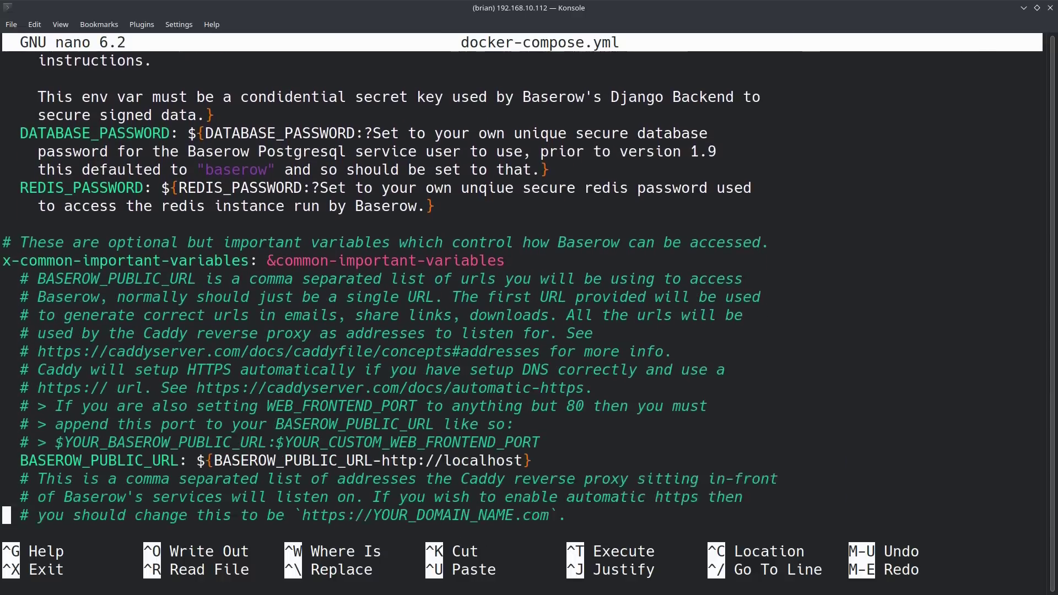
Step: Look through the secure proxy header setting, the common variables and the backend variables, including the EMAIL_SMTP entries
key(Down)
key(Down)
key(Down)
key(Down)
key(Down)
key(Down)
key(Down)
key(Down)
key(Down)
key(Down)
key(Down)
key(Down)
key(Down)
key(Down)
key(Down)
key(Down)
key(Down)
key(Down)
key(Down)
key(Down)
key(Down)
key(Down)
key(Down)
key(Down)
key(Down)
key(Down)
key(Down)
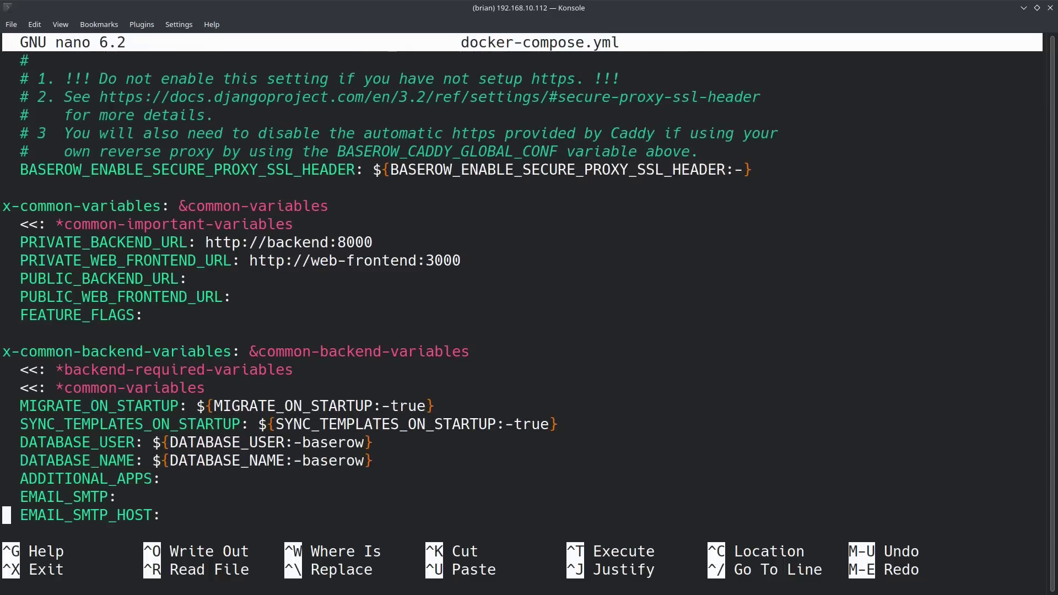
key(Down)
key(Down)
key(Down)
key(Down)
key(Down)
key(Down)
key(Down)
key(Down)
key(Down)
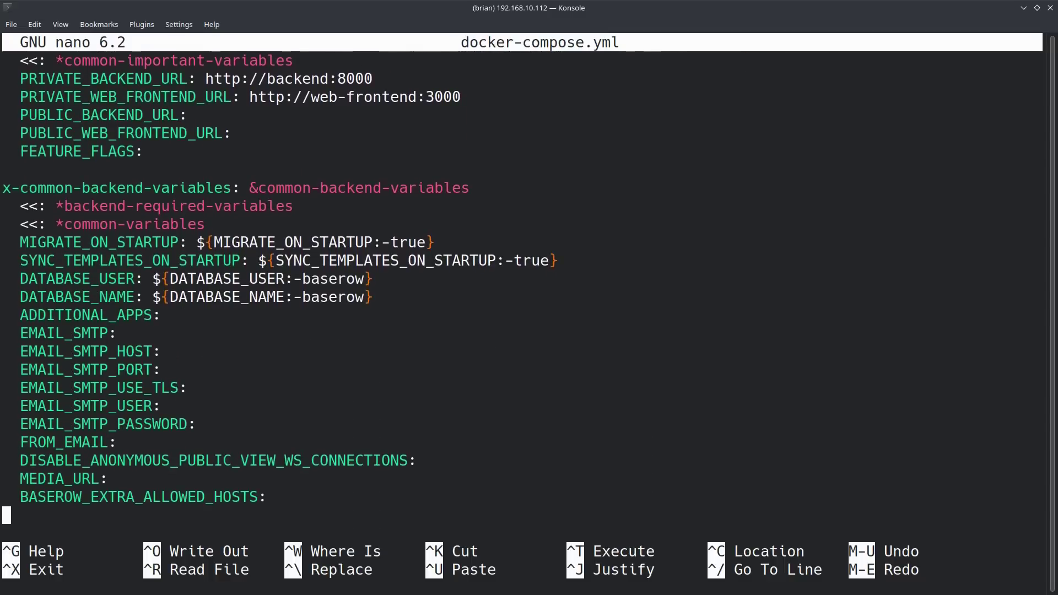
Step: Examine the services section, including the caddy image and port mapping, the database healthcheck, redis and volume-permissions-fixer
key(Down)
key(Down)
key(Down)
key(Down)
key(Down)
key(Down)
key(Down)
key(Down)
key(Down)
key(Down)
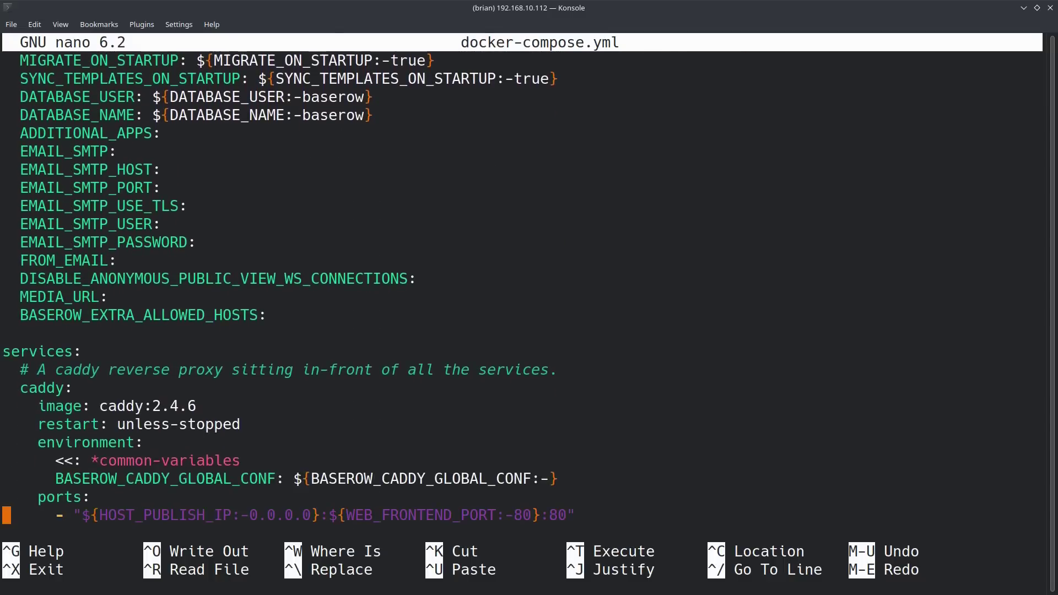
key(Down)
key(Down)
key(Up)
key(Up)
key(Up)
key(Up)
key(Up)
key(Up)
key(Up)
key(Up)
key(Up)
key(Up)
key(Up)
key(Up)
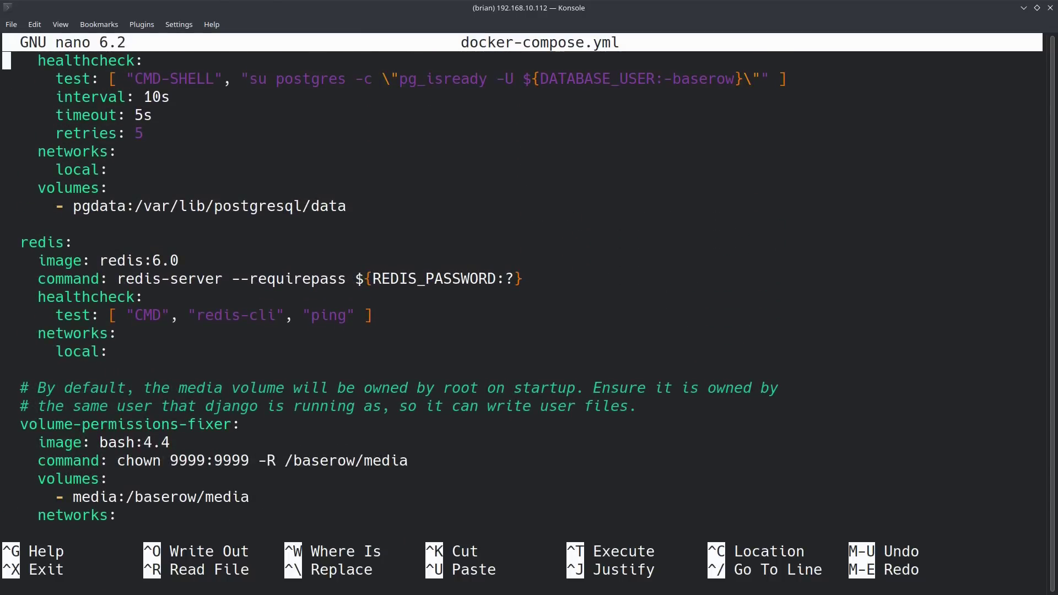
Step: Go back through docker-compose.yml from the redis and database services past the variable sections to the README at the file's start
key(Up)
key(Up)
key(Up)
key(Up)
key(Up)
key(Up)
key(Up)
key(Up)
key(Up)
key(Up)
key(Up)
key(Up)
key(Up)
key(Up)
key(Up)
key(Up)
key(Up)
key(Up)
key(Up)
key(Up)
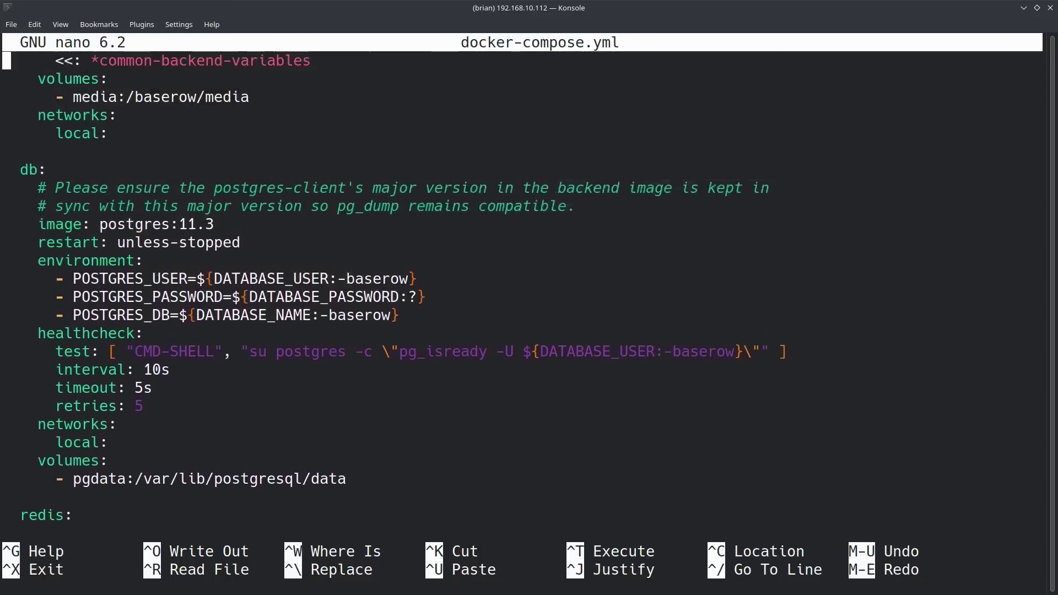
key(Up)
key(Up)
key(Up)
key(Up)
key(Up)
key(Up)
key(Up)
key(Up)
key(Up)
key(Up)
key(Up)
key(Up)
key(Up)
key(Up)
key(Up)
key(Up)
key(Up)
key(Up)
key(Up)
key(Up)
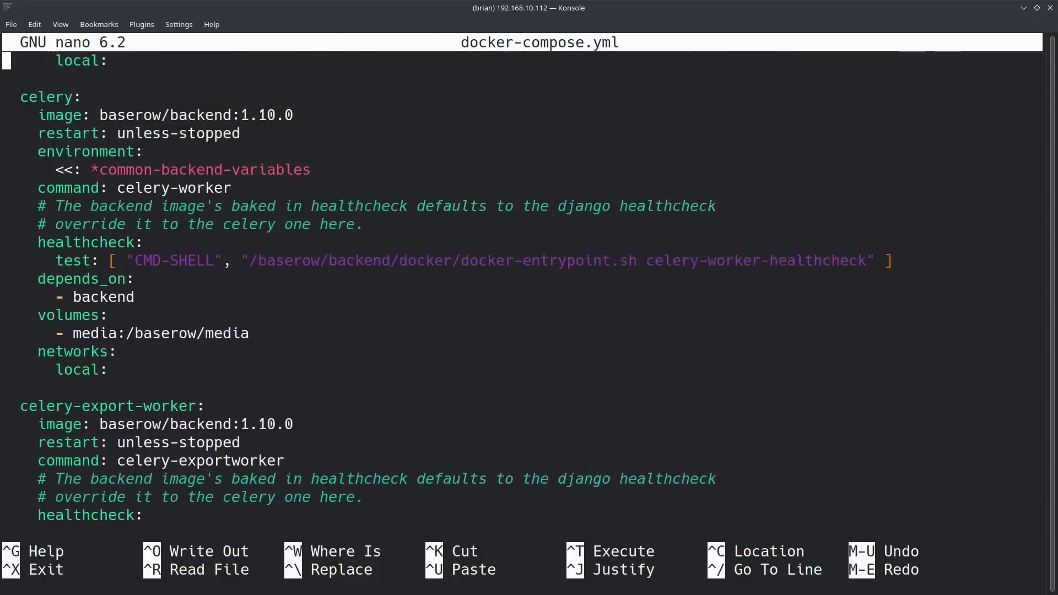
key(Up)
key(Up)
key(Up)
key(Up)
key(Up)
key(Up)
key(Up)
key(Up)
key(Up)
key(Up)
key(Up)
key(Up)
key(Up)
key(Up)
key(Up)
key(Up)
key(Up)
key(Up)
key(Up)
key(Up)
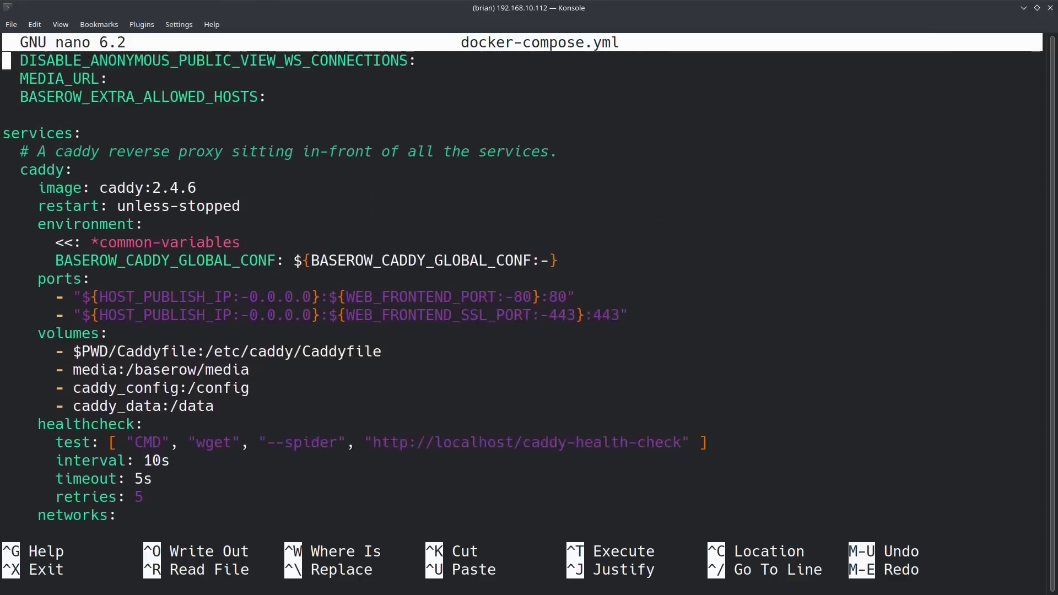
key(Up)
key(Up)
key(Up)
key(Up)
key(Up)
key(Up)
key(Up)
key(Up)
key(Up)
key(Up)
key(Up)
key(Up)
key(Up)
key(Up)
key(Up)
key(Up)
key(Up)
key(Up)
key(Up)
key(Up)
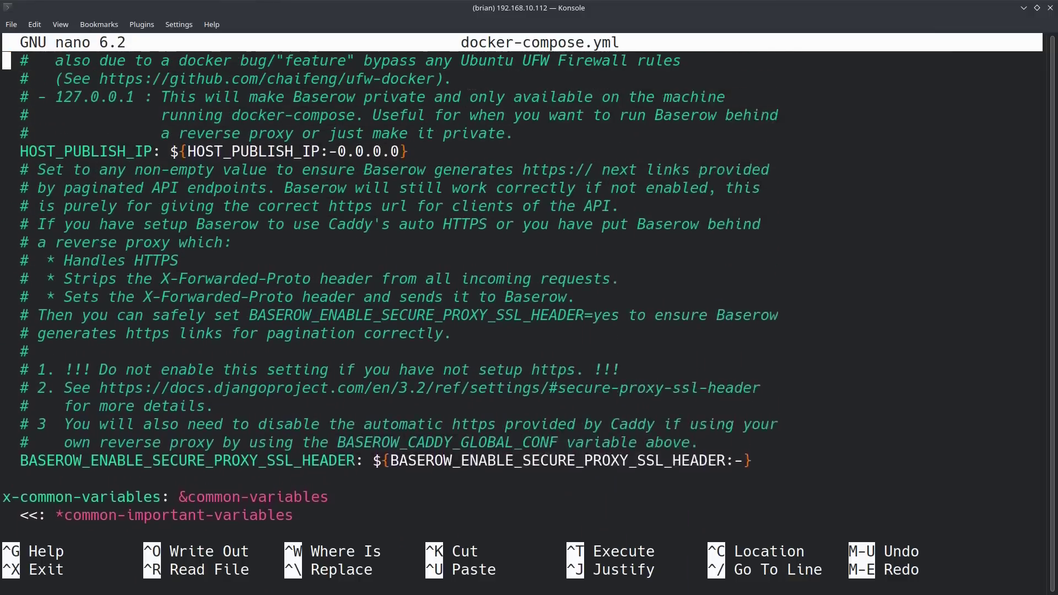
key(Up)
key(Up)
key(Up)
key(Up)
key(Up)
key(Up)
key(Up)
key(Up)
key(Up)
key(Up)
key(Up)
key(Up)
key(Up)
key(Up)
key(Up)
key(Up)
key(Up)
key(Up)
key(Up)
key(Up)
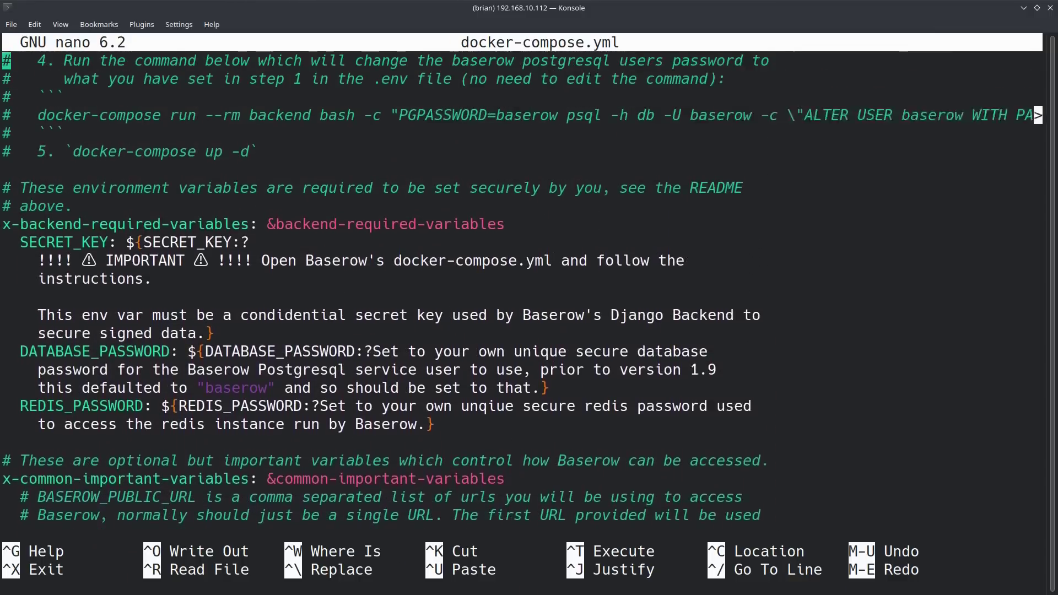
key(Up)
key(Up)
key(Up)
key(Up)
key(Up)
key(Up)
key(Up)
key(Up)
key(Up)
key(Up)
key(Up)
key(Up)
key(Up)
key(Up)
key(Up)
key(Up)
key(Up)
key(Up)
key(Up)
key(Up)
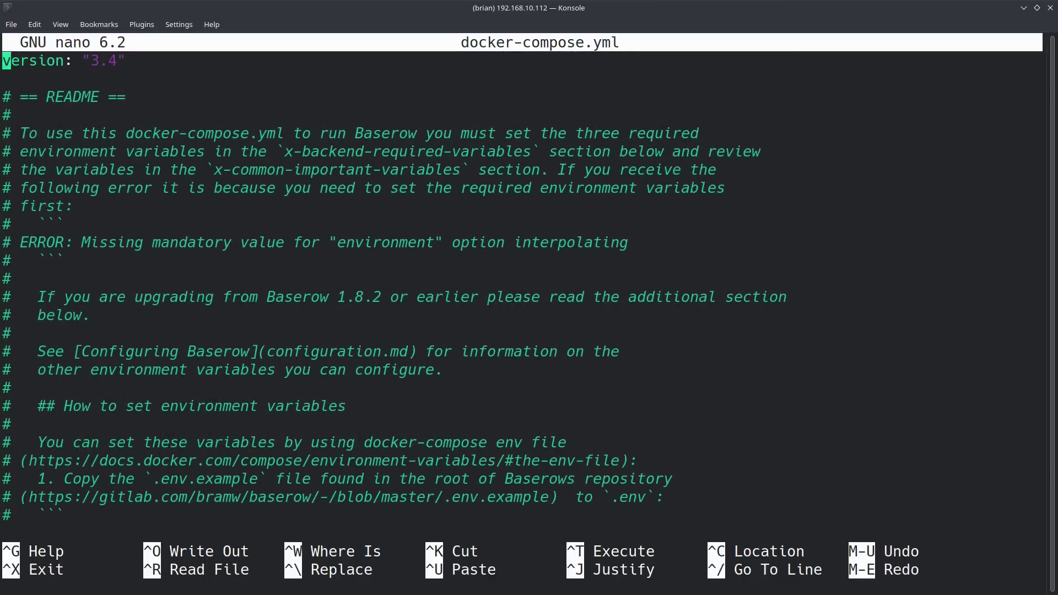
Step: Save docker-compose.yml and close the nano editor
key(ctrl+o)
key(Return)
key(ctrl+x)
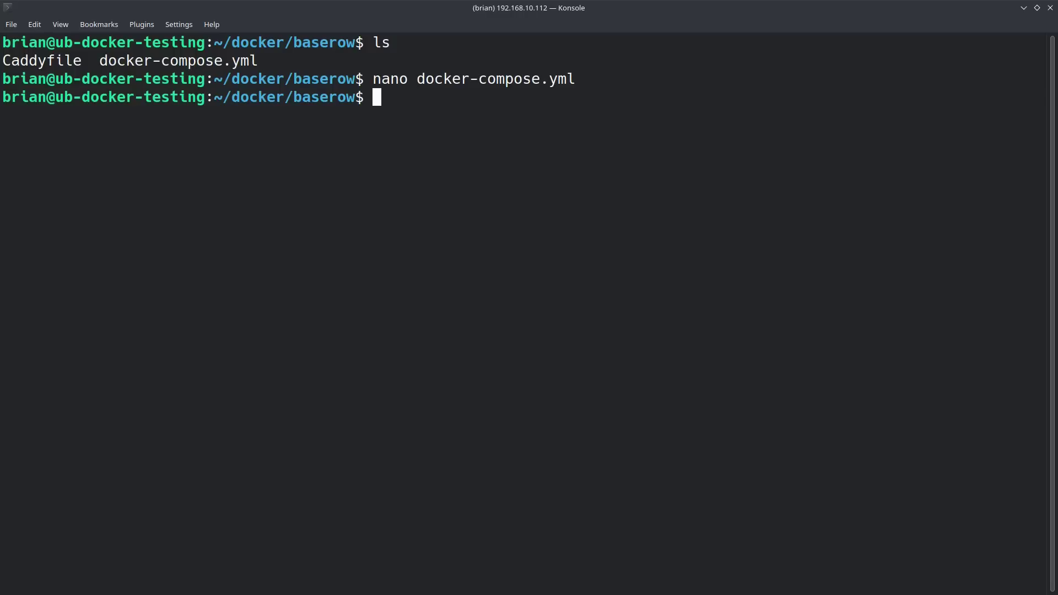
Step: Start the containers in the background and follow their logs with docker-compose up -d && docker-compose logs -f
text(docker-compose up -d )
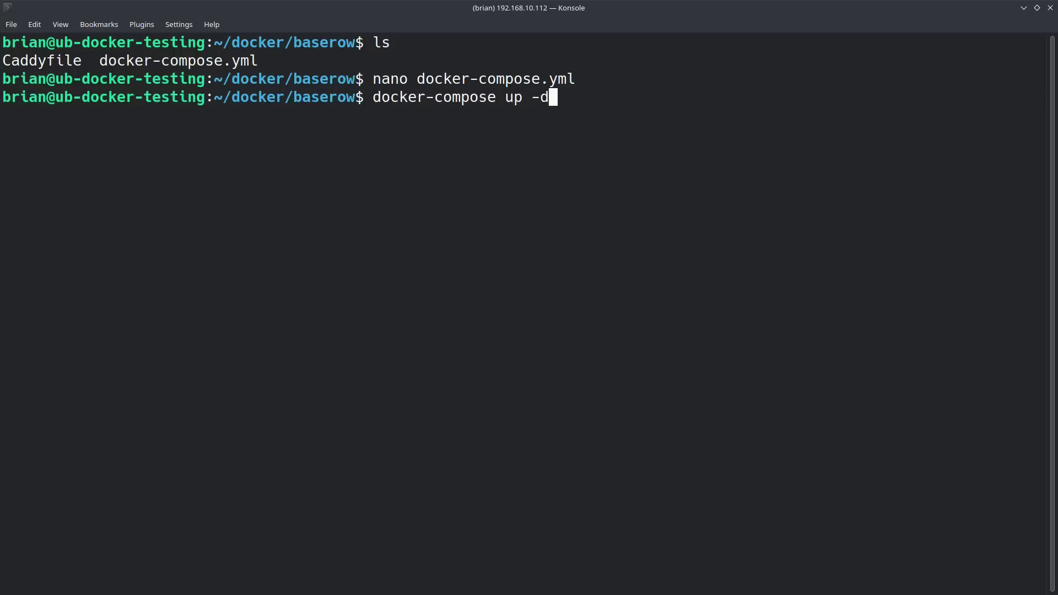
text(&& docke)
text(r-compose u)
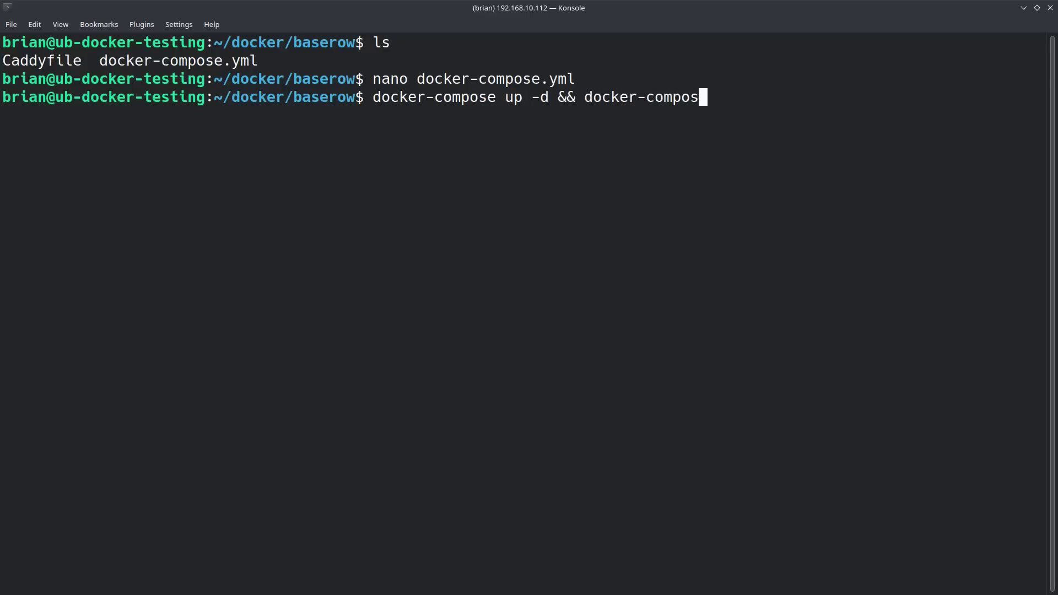
key(BackSpace)
text(logs -f)
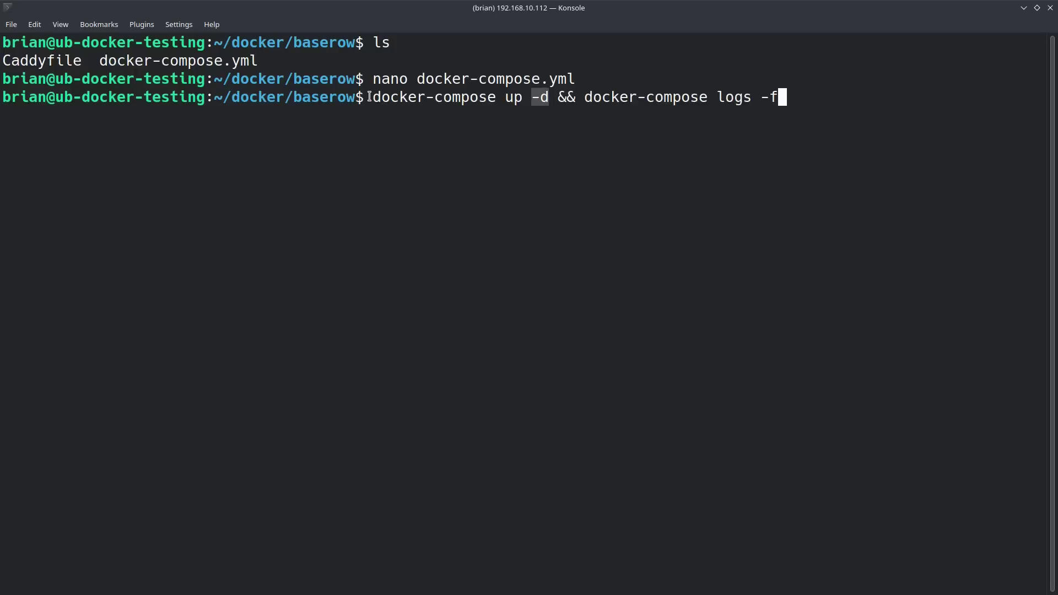
drag(369, 97, 548, 98)
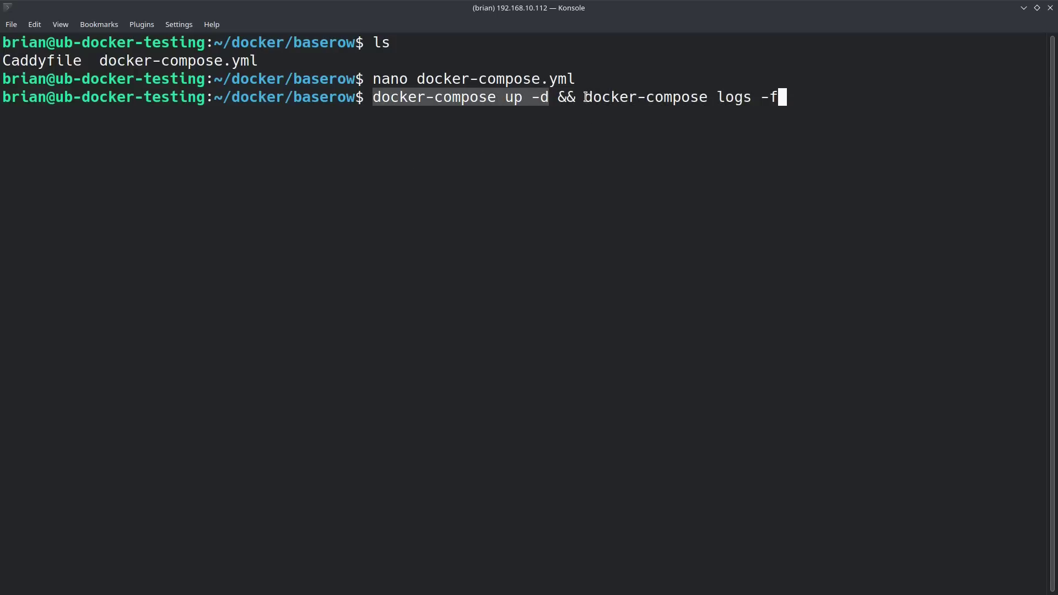
drag(585, 97, 801, 97)
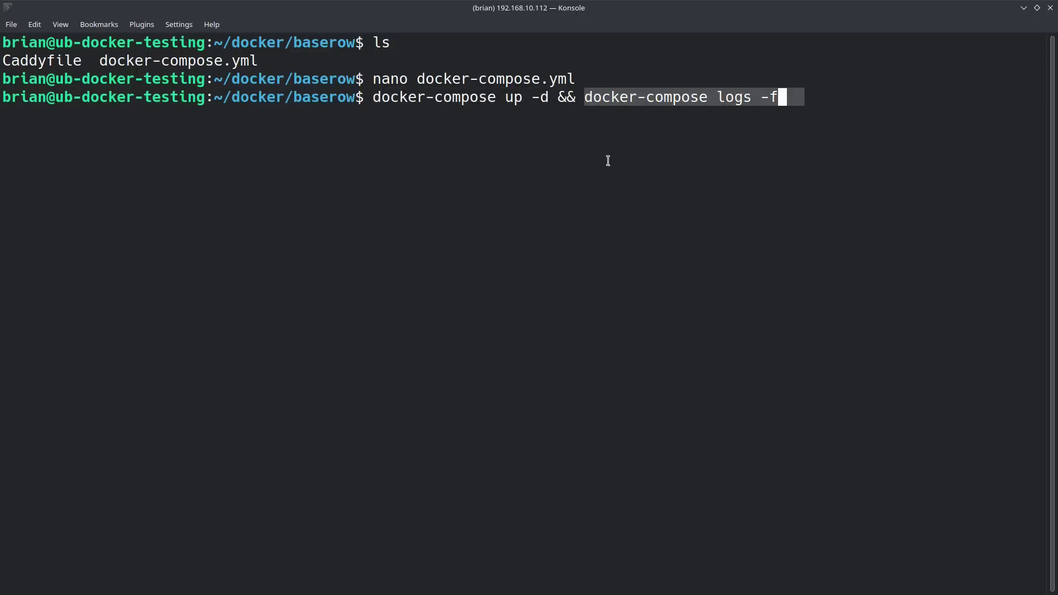
click(803, 94)
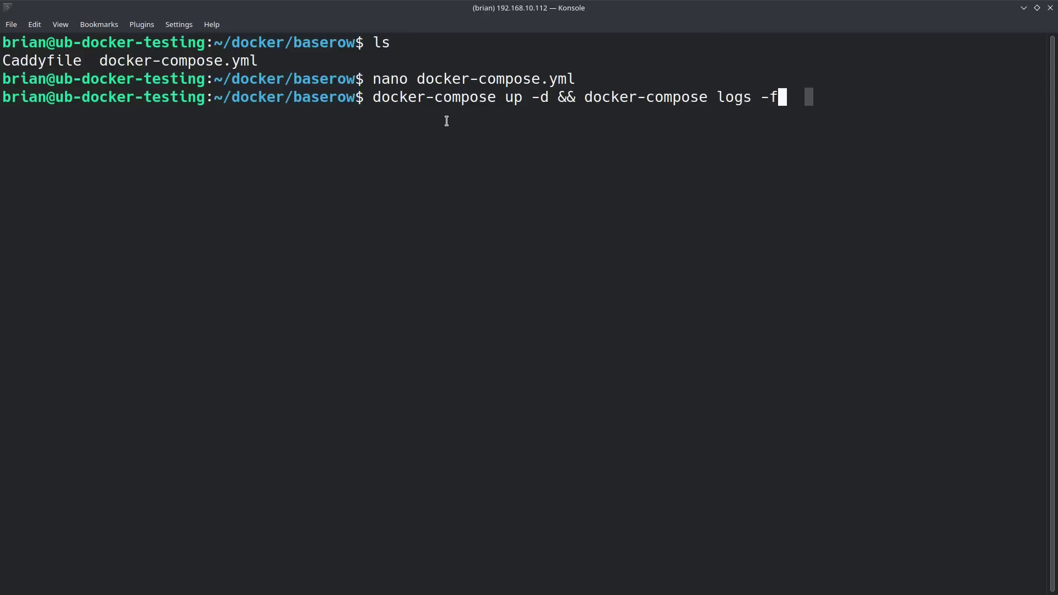
key(Return)
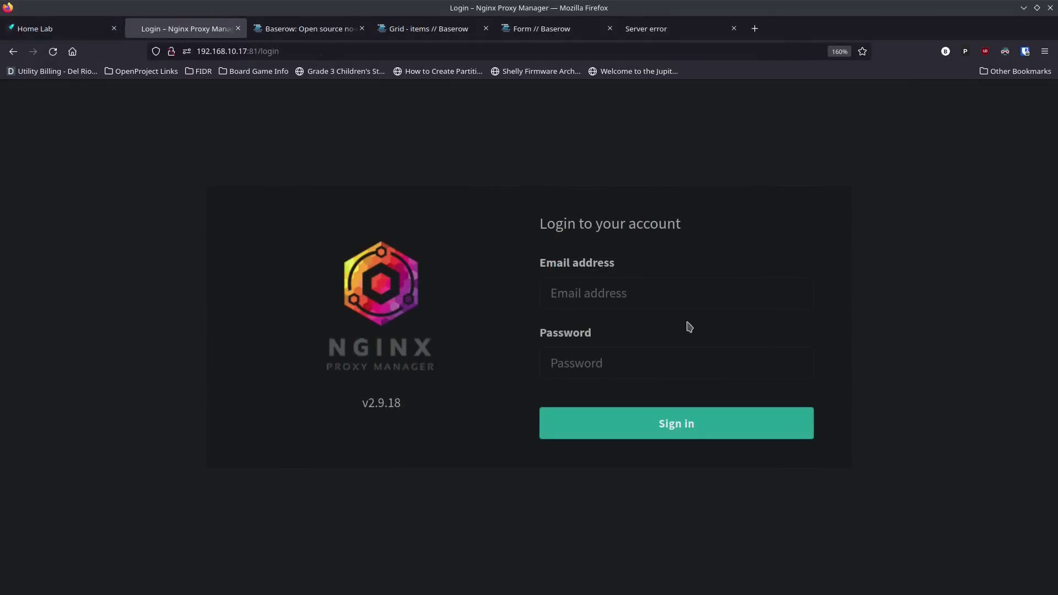
Step: Switch to Nginx Proxy Manager in Firefox and sign in with the saved account e-mail and password
click(685, 297)
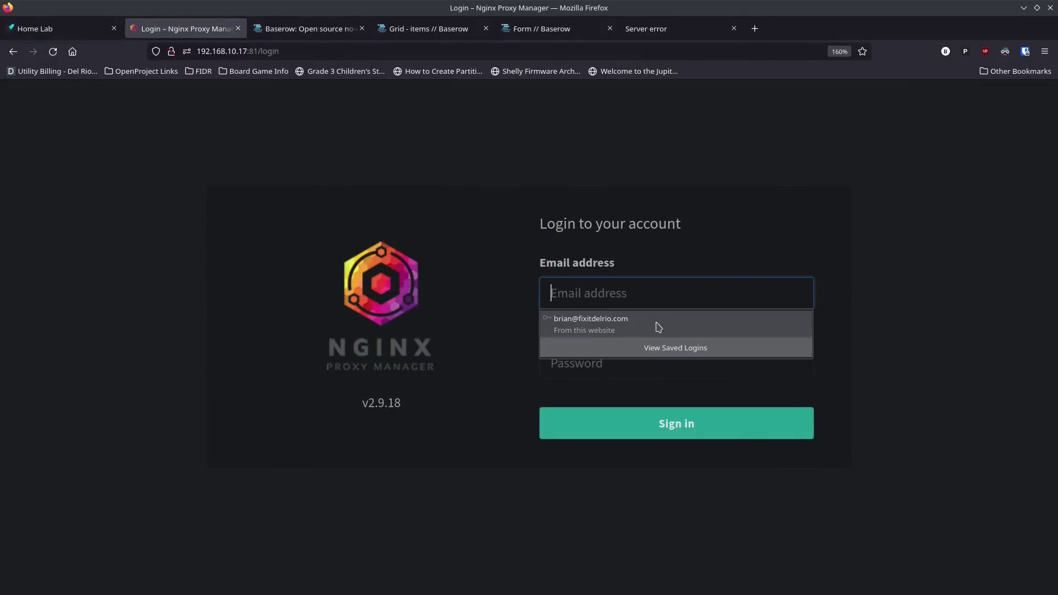
click(666, 318)
click(654, 418)
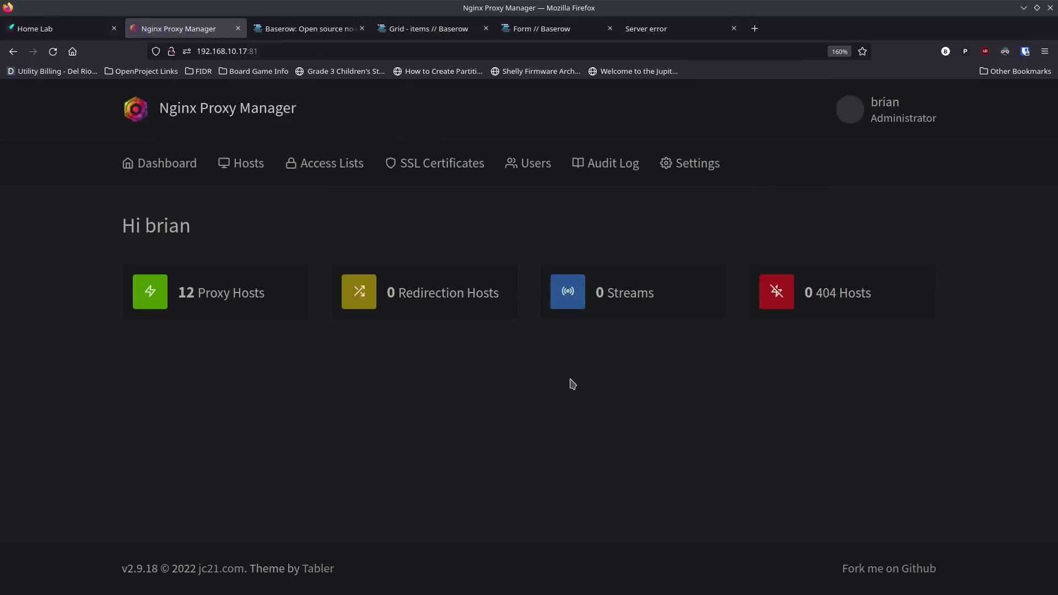
Step: Add a new proxy host with the domain name baserow.routemehome.org
click(224, 302)
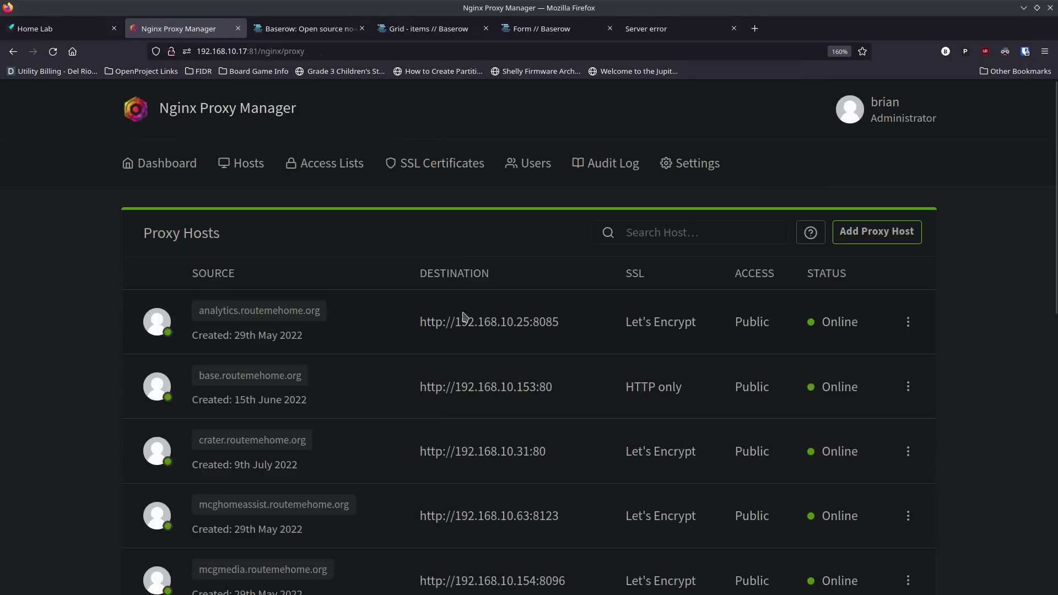
click(876, 232)
click(466, 258)
text(base)
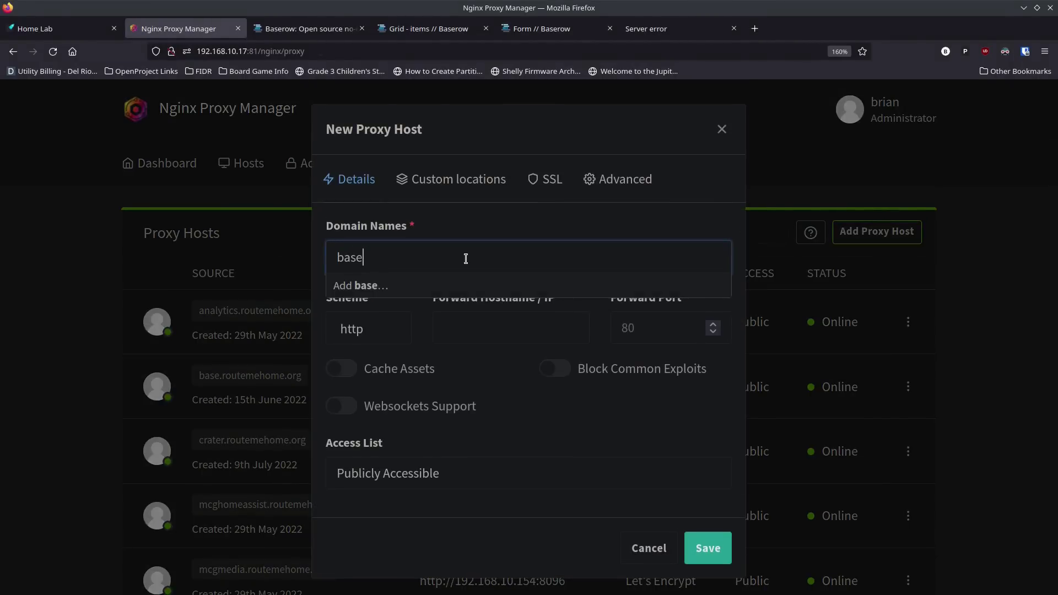
text(row.routemehome.org)
key(Return)
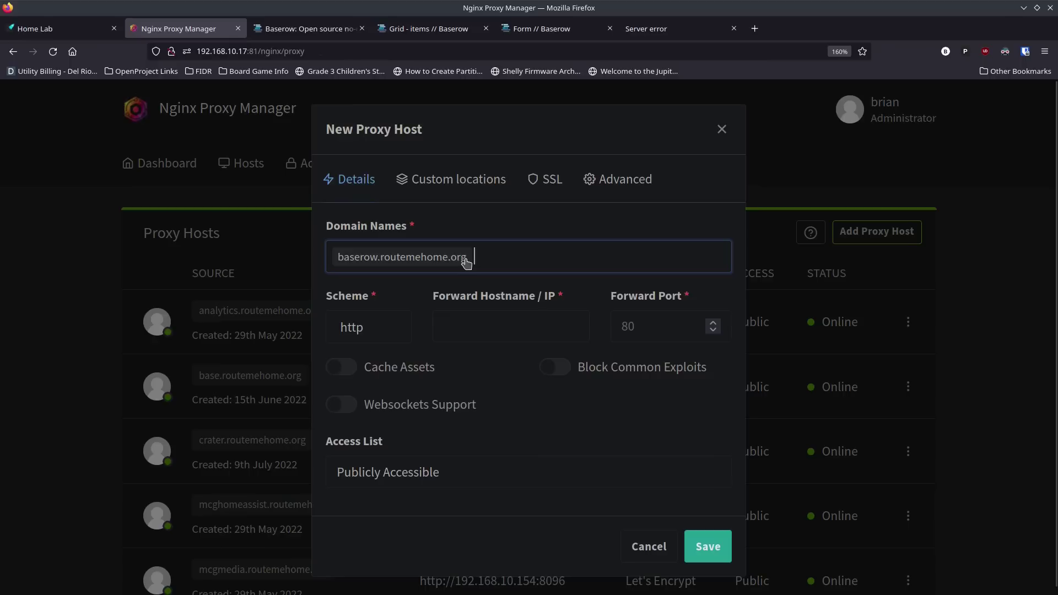
Step: Set the new proxy host's forward address to 192.168.10.112 and its forward port to 80
click(476, 325)
text(192.)
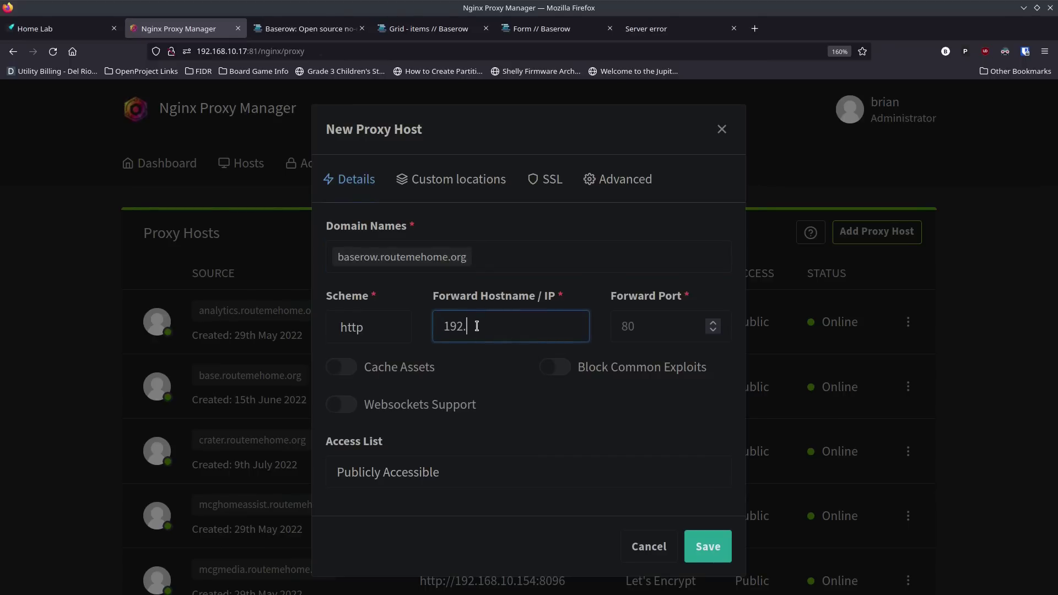
text(168.10.112)
key(Tab)
text(80)
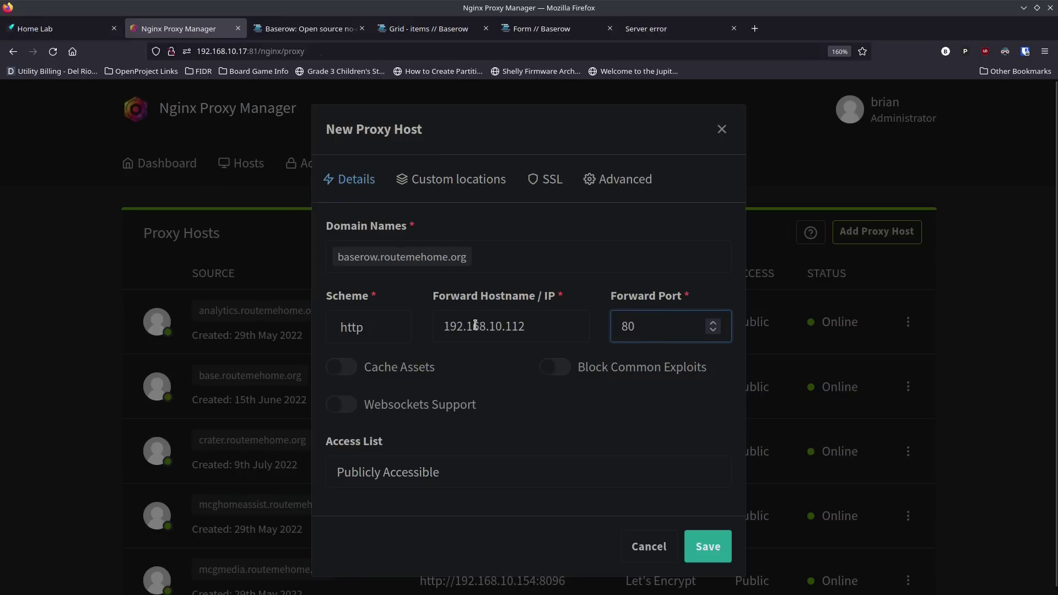
Step: Enable Websockets Support and Block Common Exploits, and save the proxy host
click(338, 408)
click(567, 366)
click(697, 543)
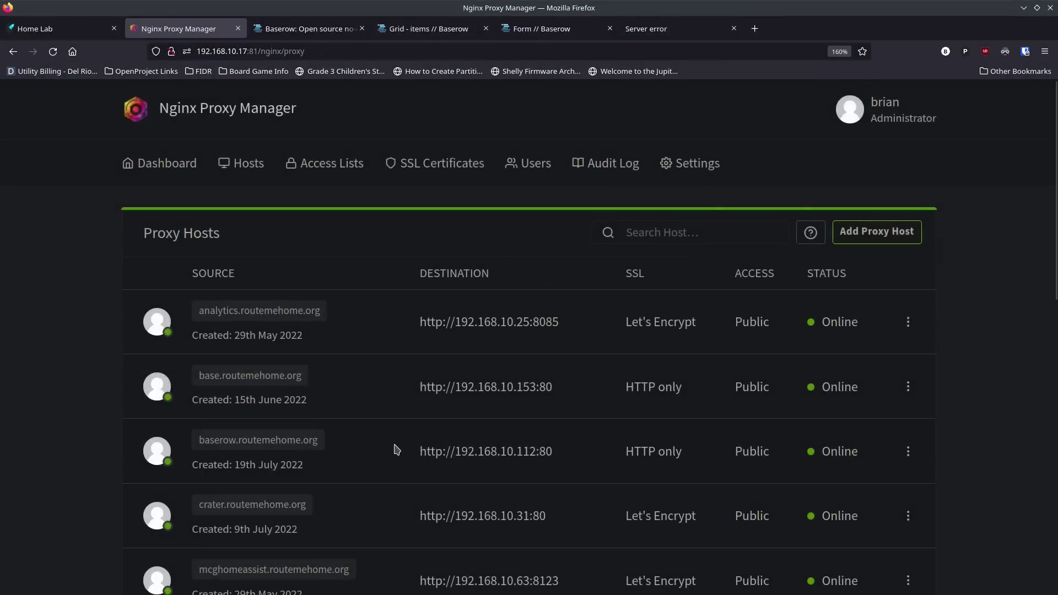
Step: Open the baserow.routemehome.org site and fill in the sign-up form's e-mail address and name
click(302, 386)
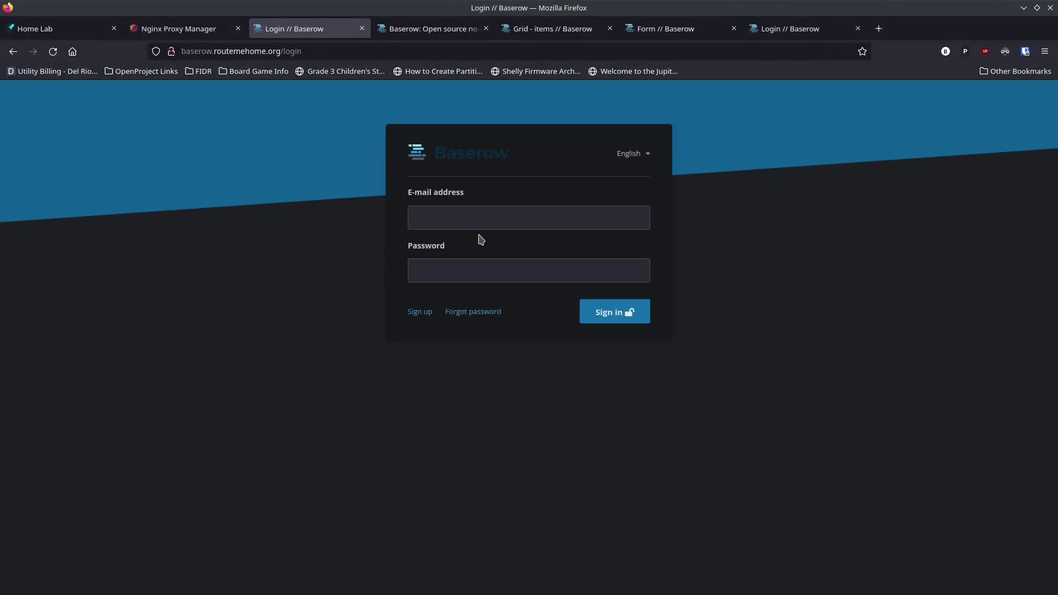
click(419, 312)
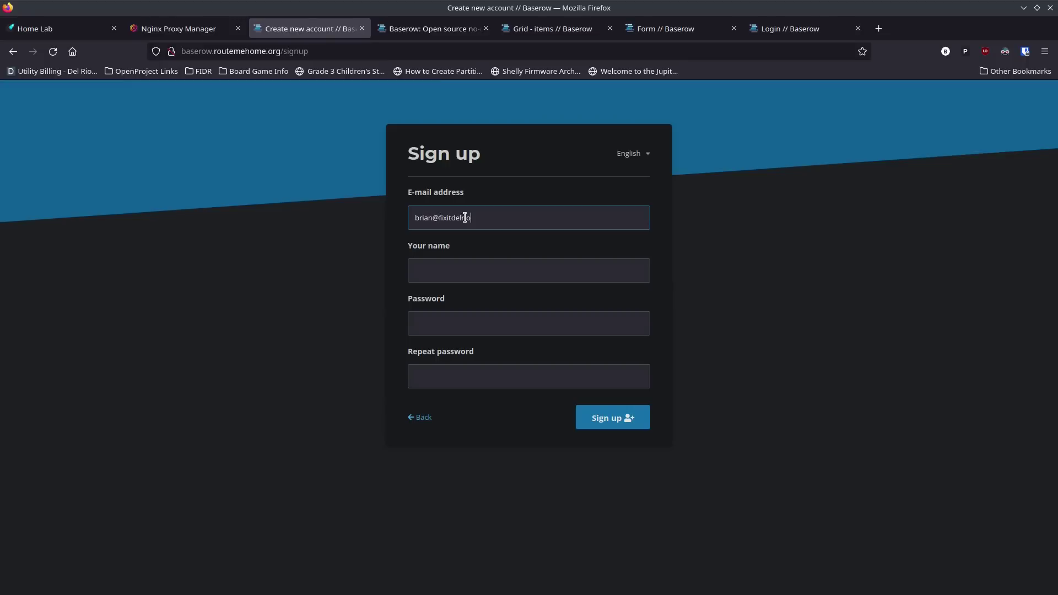
key(Tab)
text(Br)
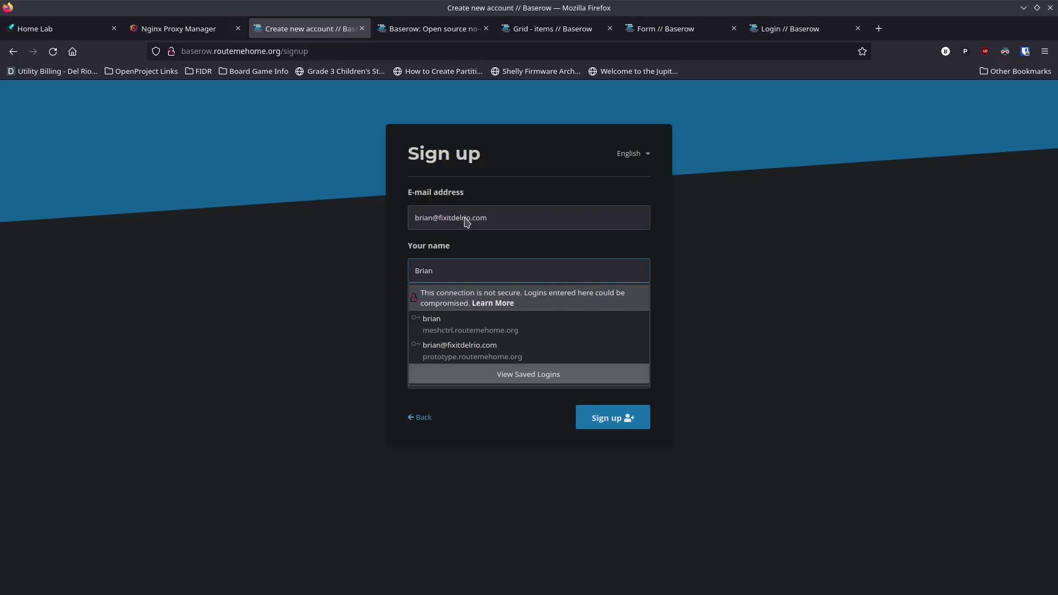
Step: Enter and repeat the account password, submit the Baserow sign-up, and dismiss the offers to remember the password
key(Tab)
text(••••)
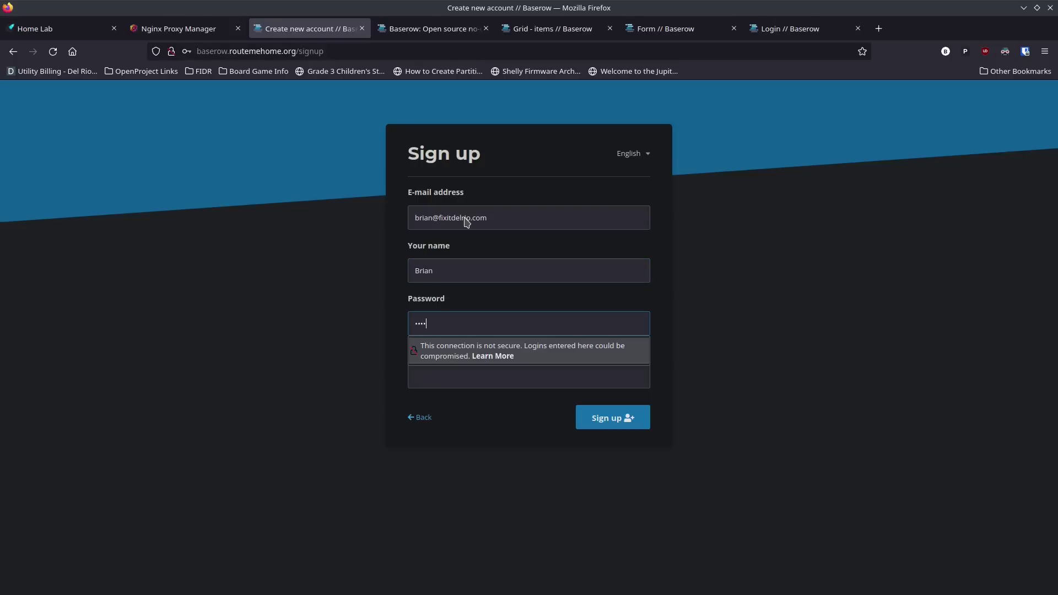
key(Tab)
text(•)
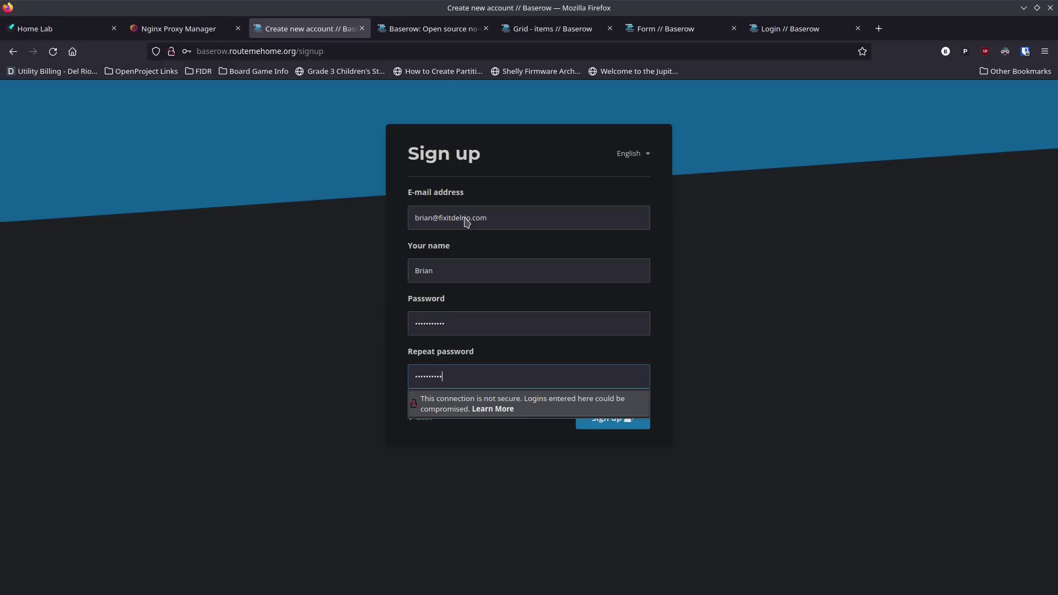
click(606, 422)
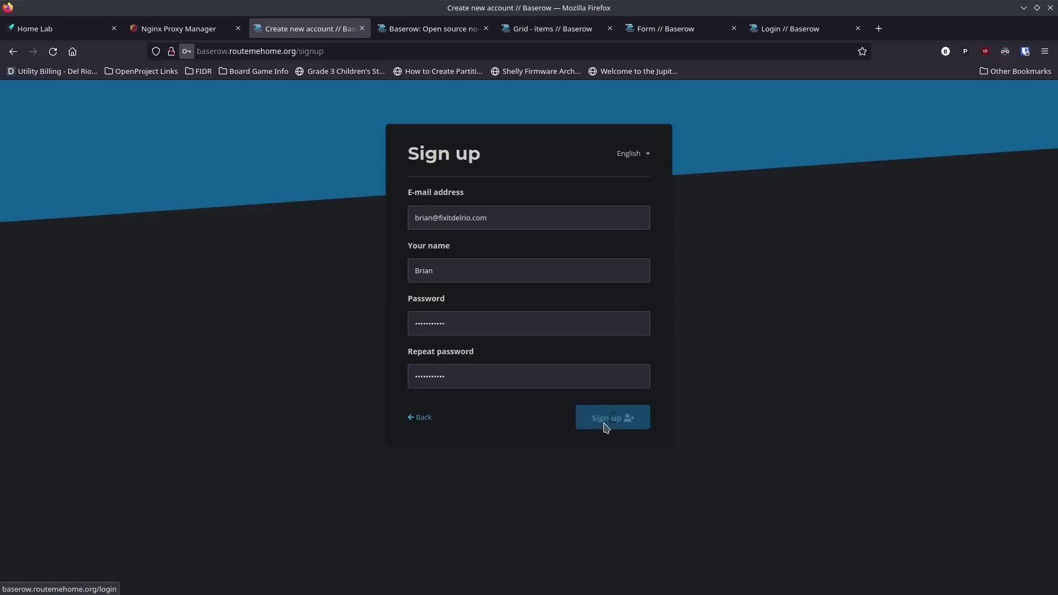
click(318, 205)
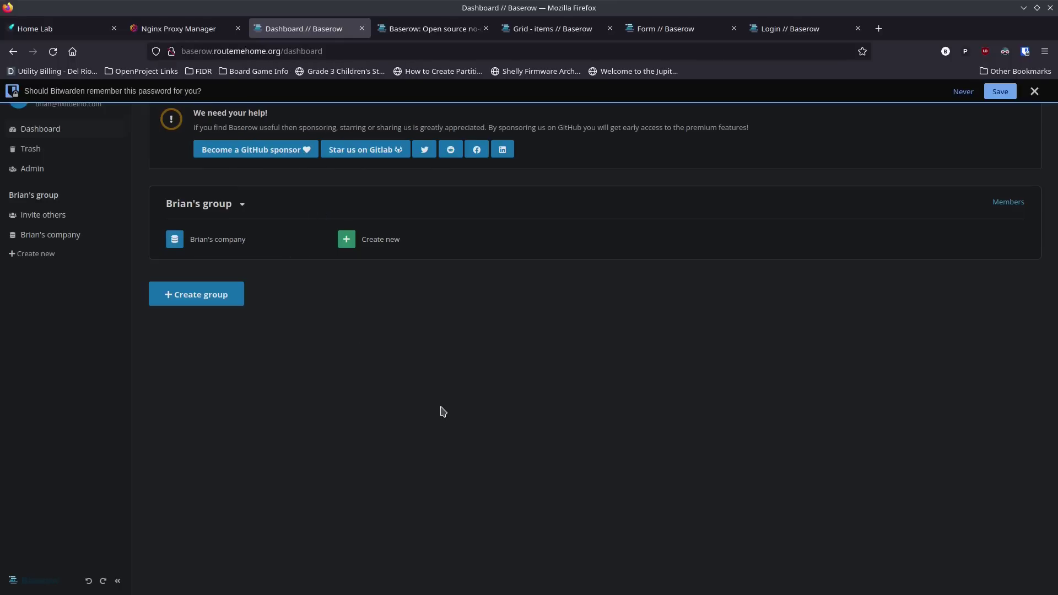
click(1034, 91)
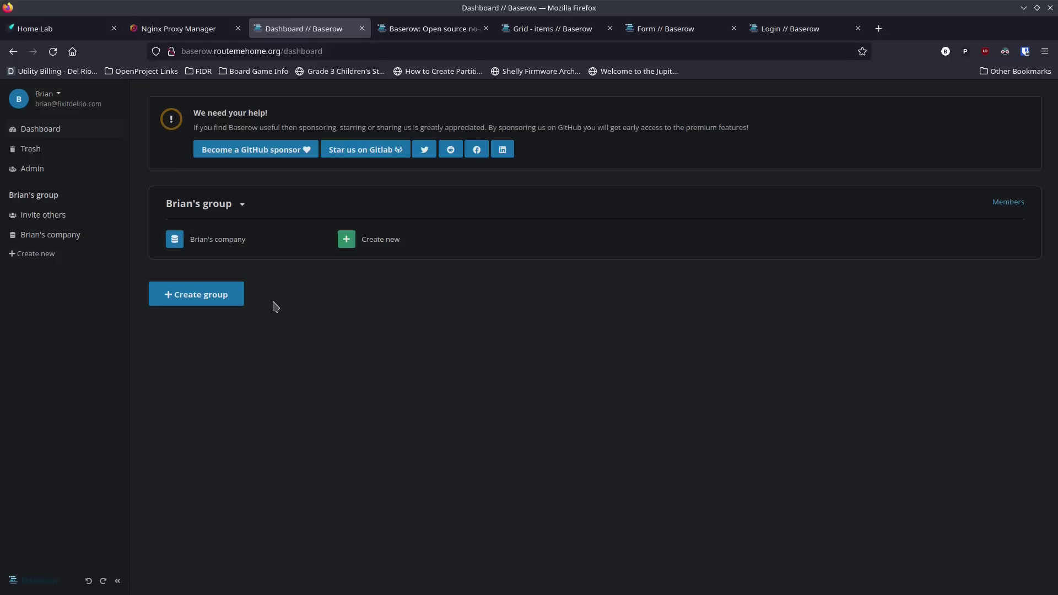
Step: Review the existing group's options and its member invitation form, including the Admin and Member roles, without inviting anyone
key(ctrl+plus)
key(ctrl+plus)
key(ctrl+plus)
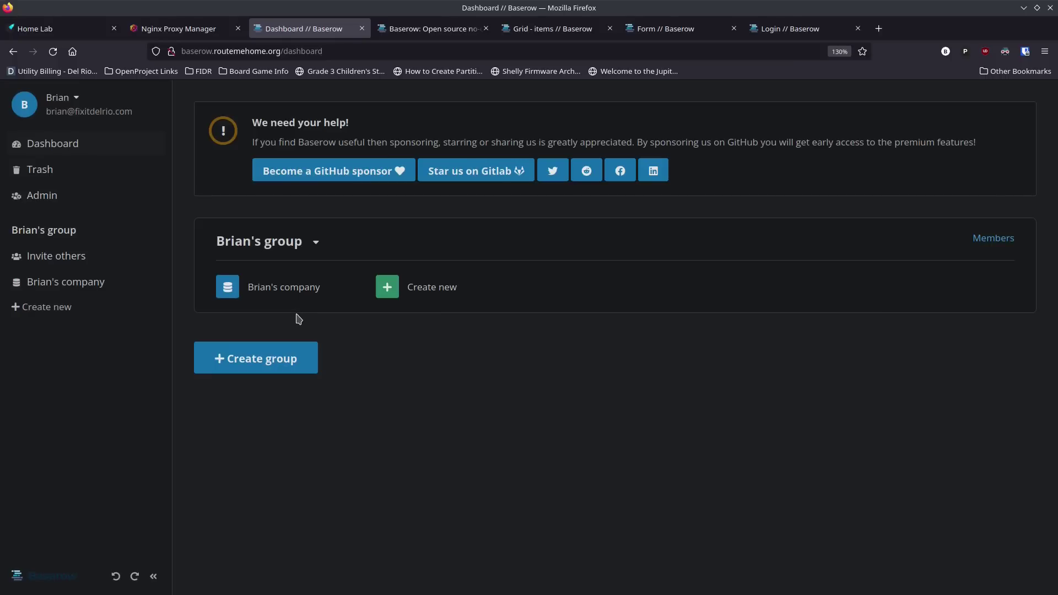
key(ctrl+plus)
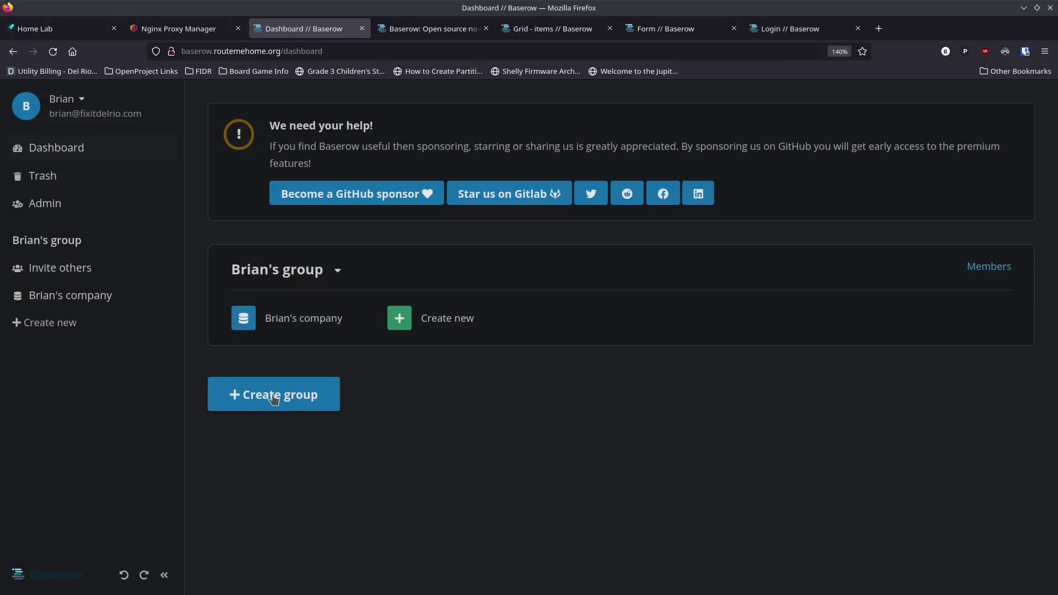
click(334, 273)
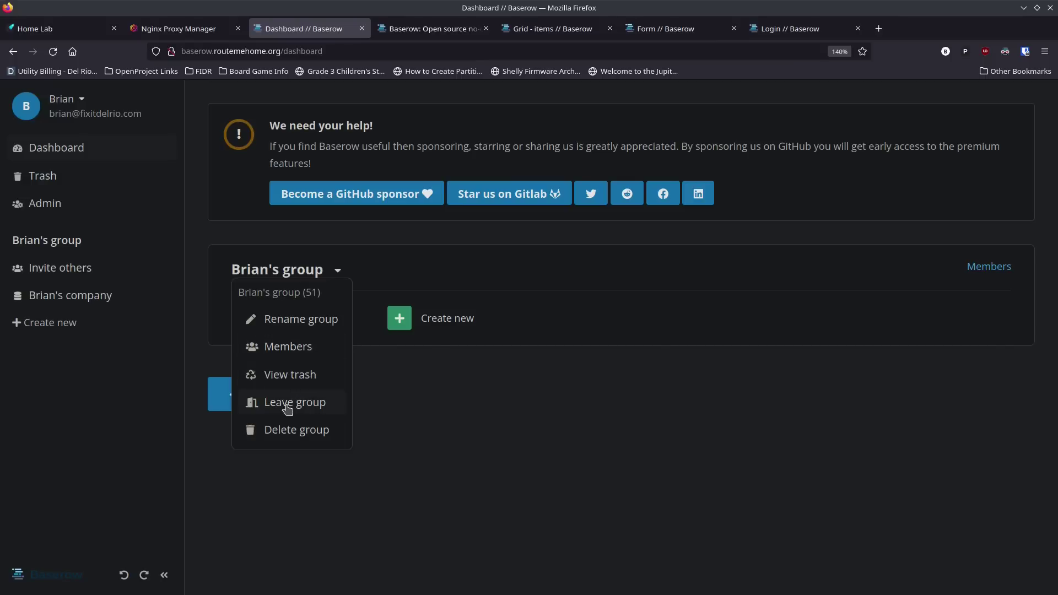
click(448, 444)
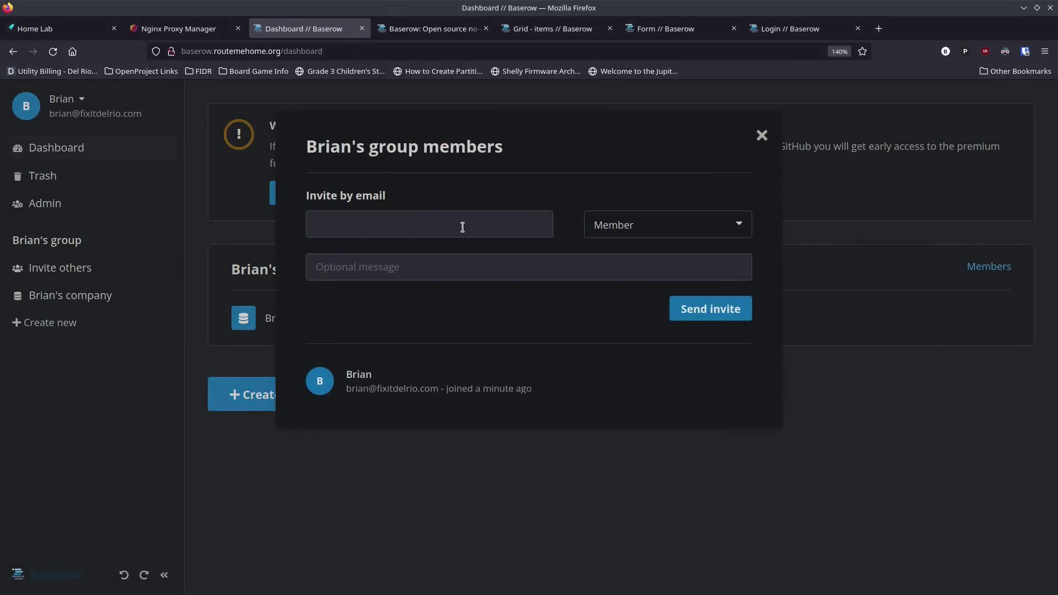
click(638, 236)
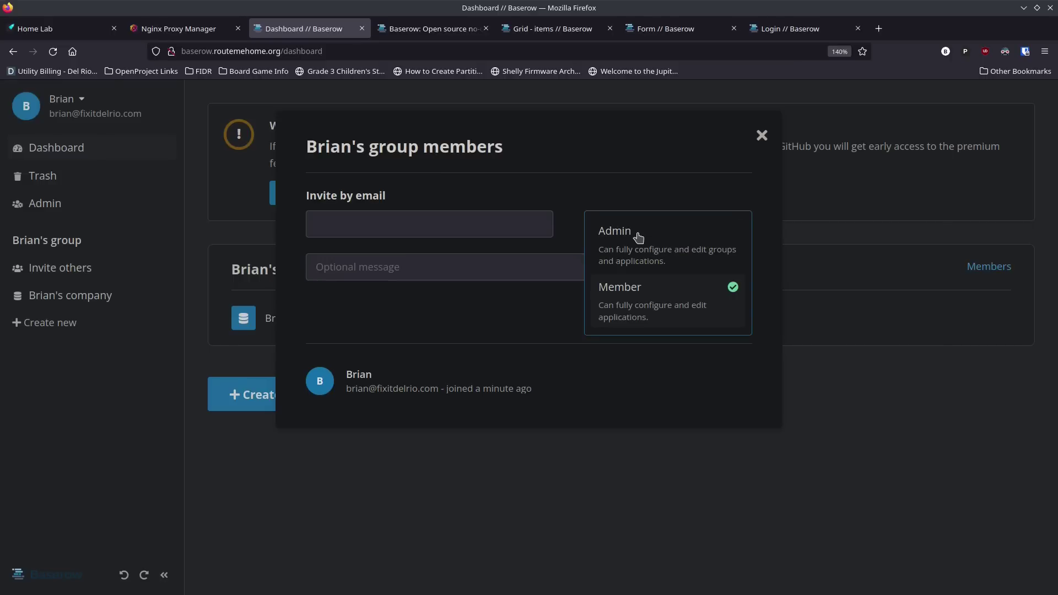
click(618, 310)
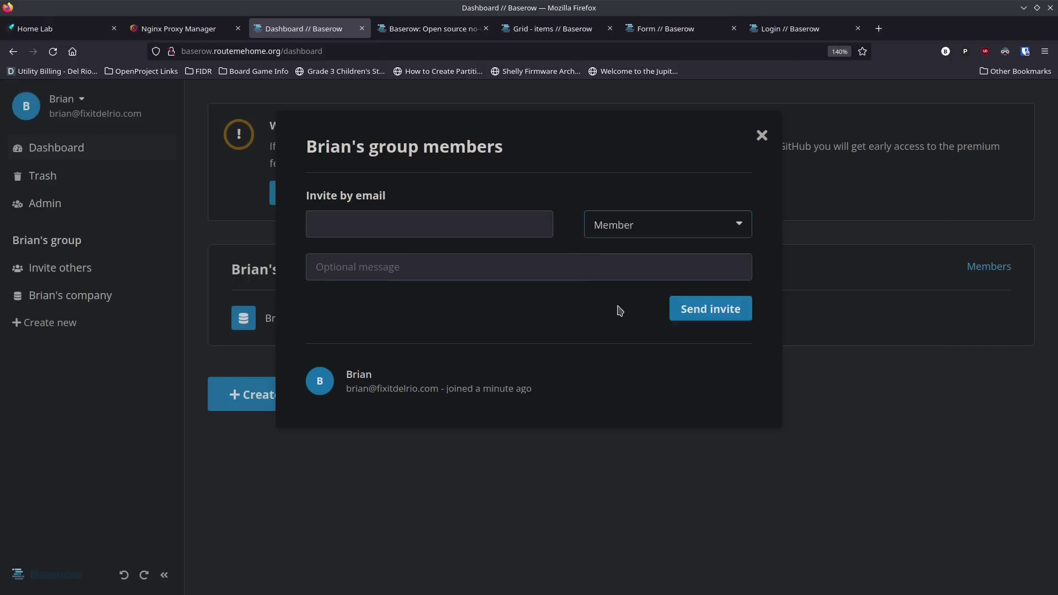
click(444, 274)
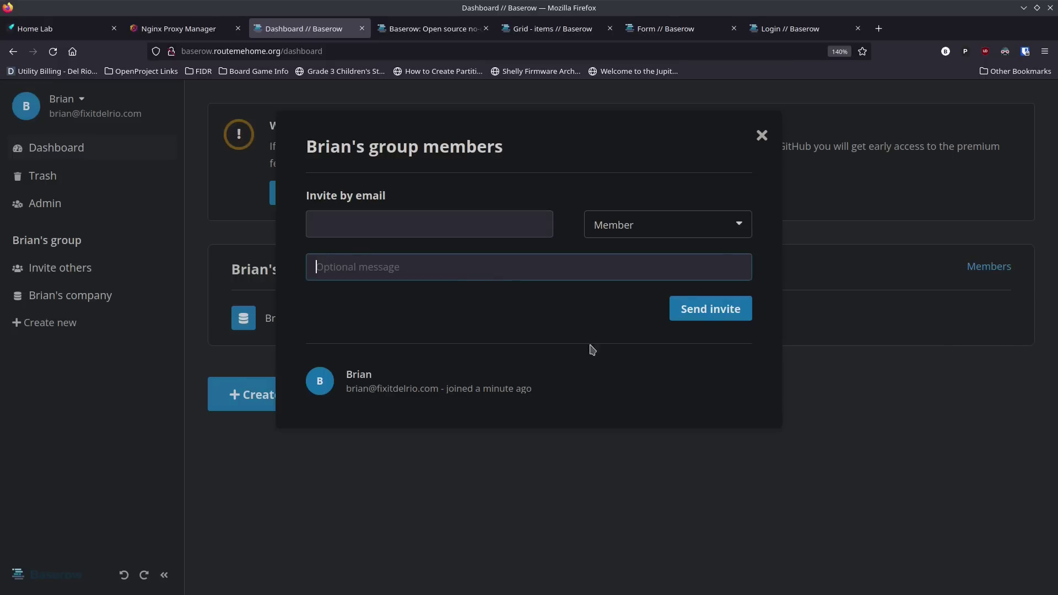
click(308, 496)
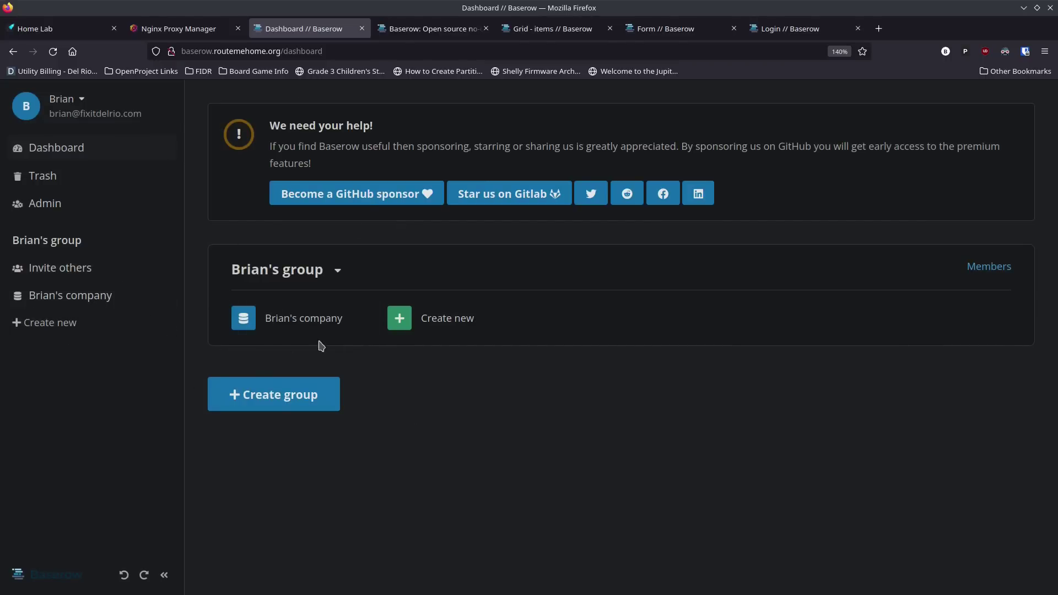
Step: Look at the form for creating a new database in the group and close it without adding anything
click(444, 321)
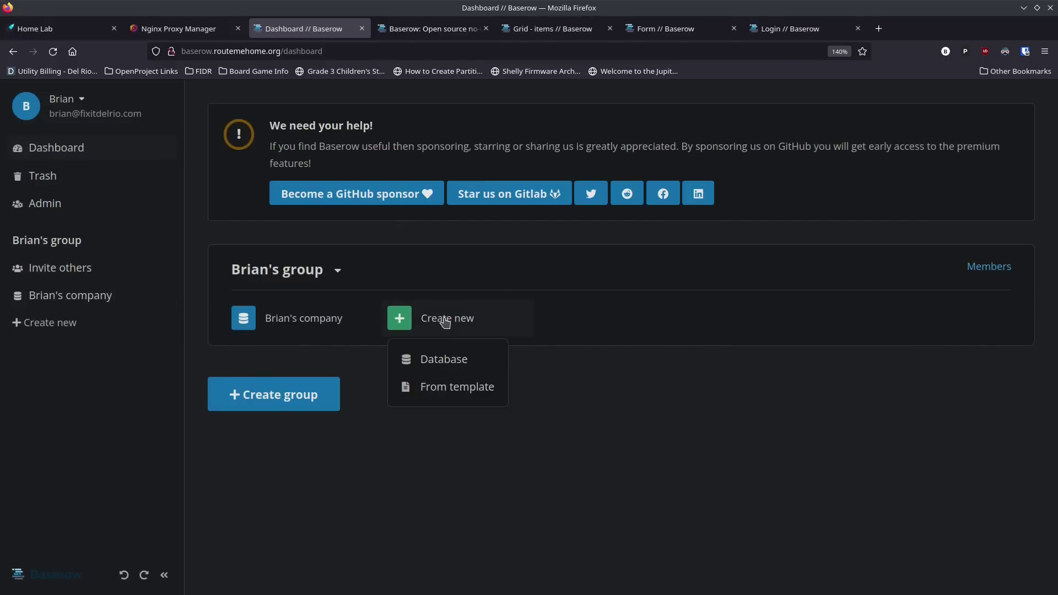
click(459, 361)
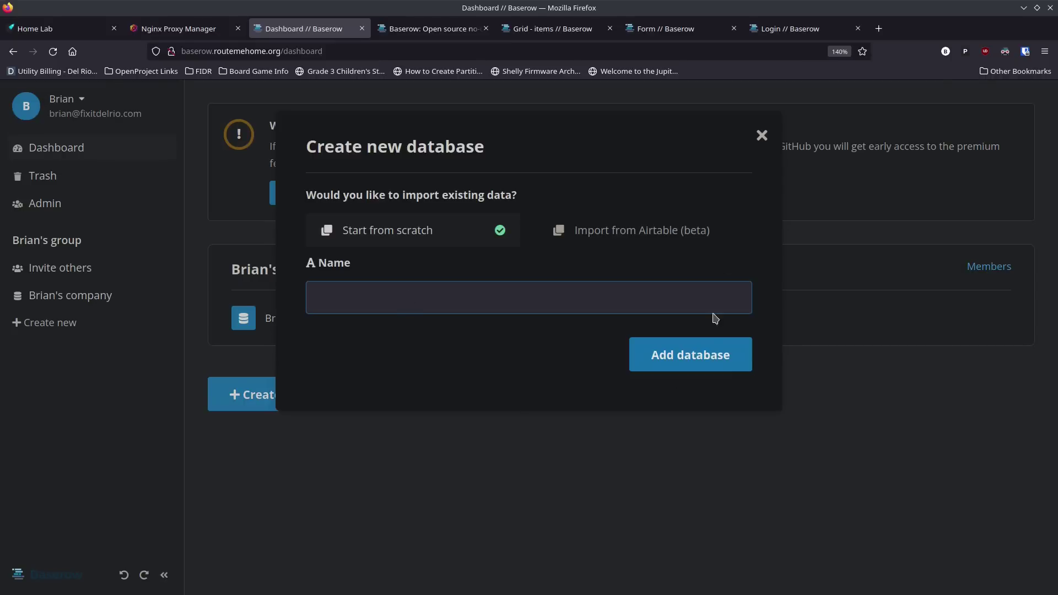
click(761, 136)
Step: Open the database template gallery and browse the categories from Content Marketing through the lowercase Local business
click(455, 324)
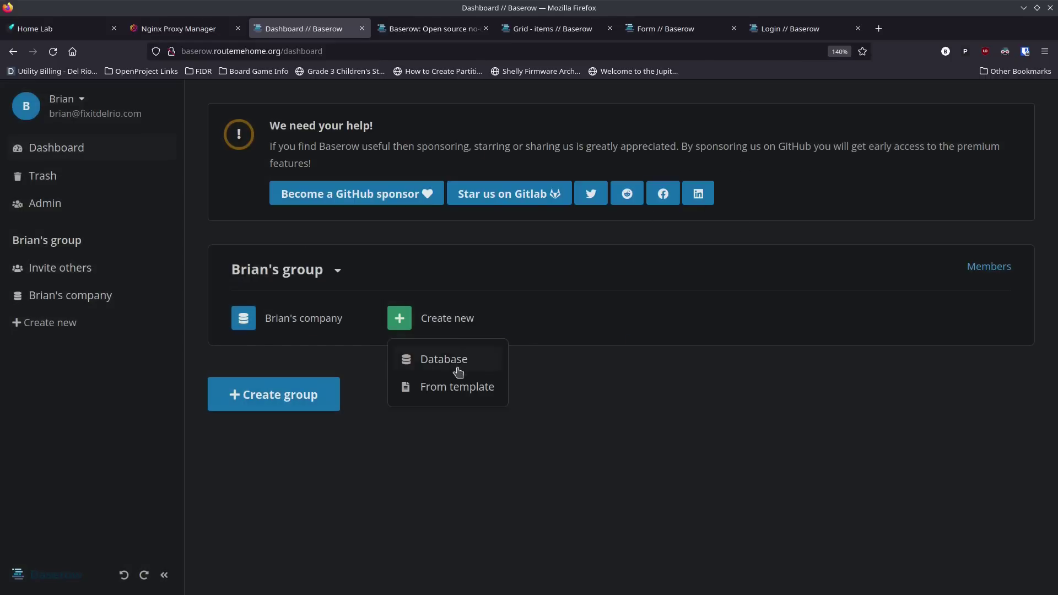
click(455, 388)
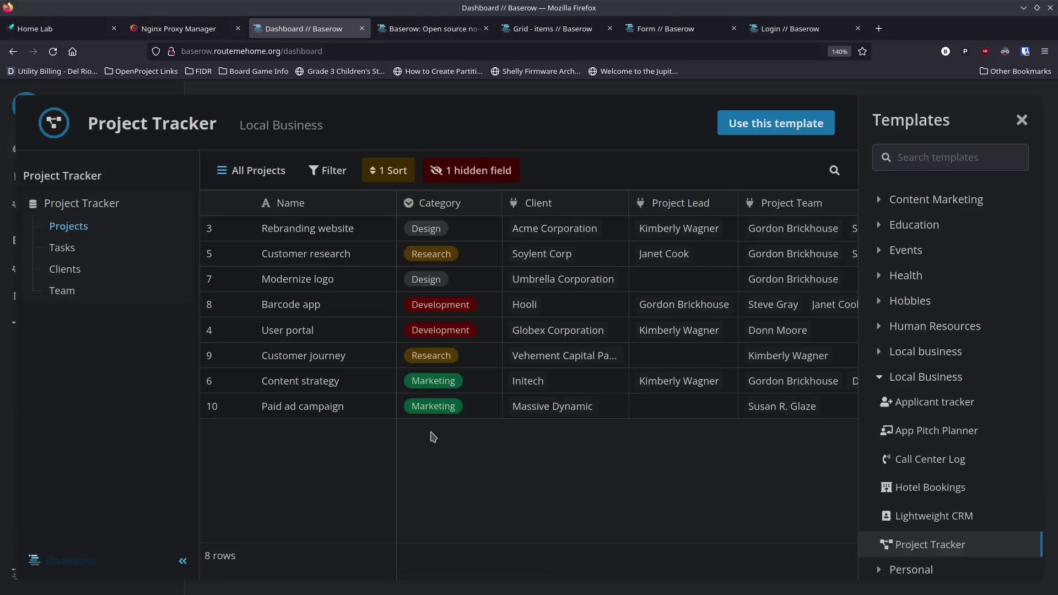
click(892, 199)
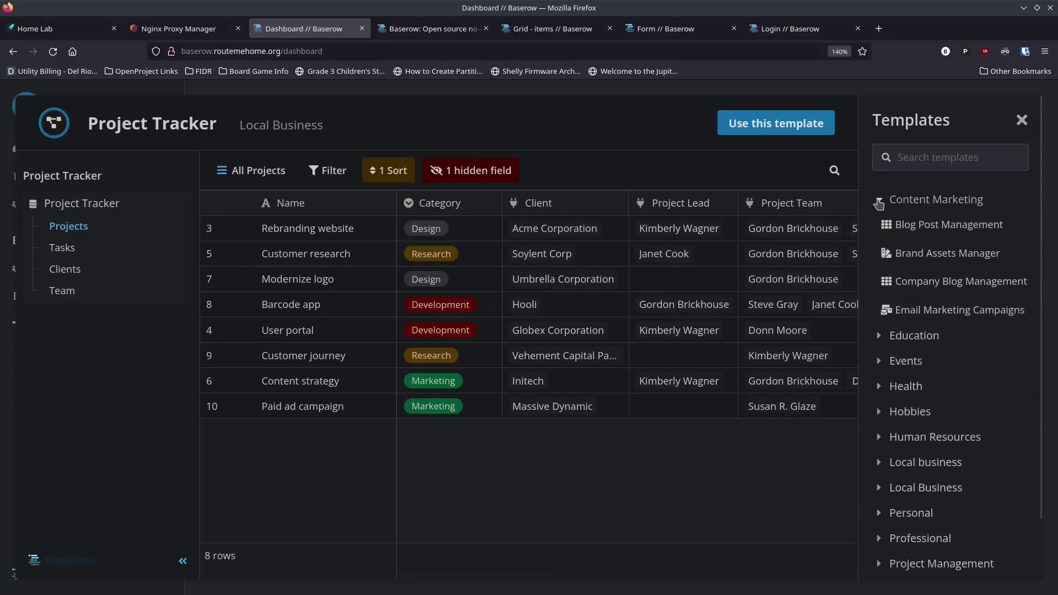
click(879, 202)
click(882, 226)
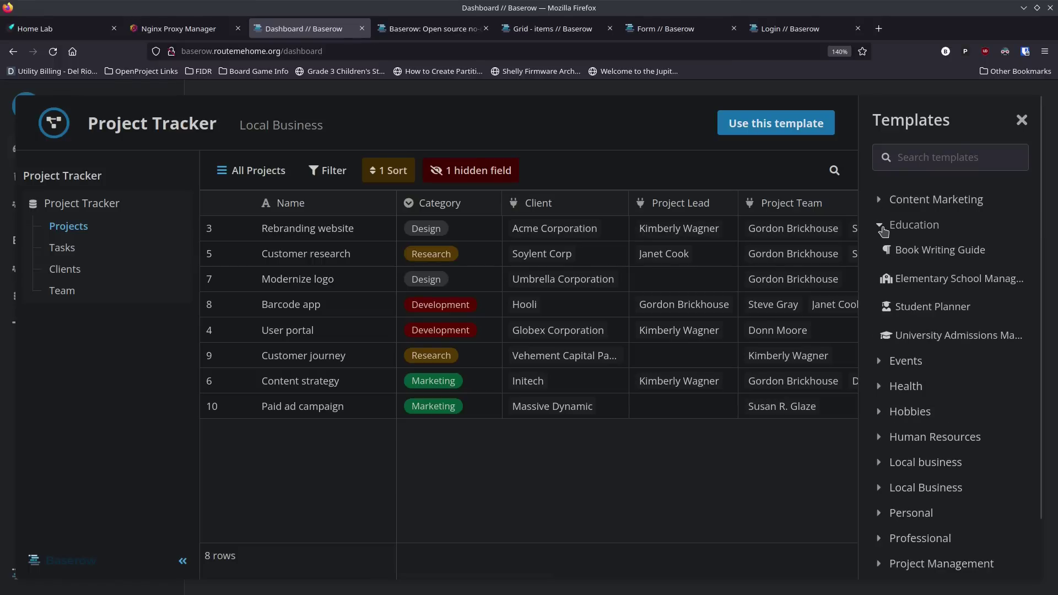
click(883, 228)
click(879, 251)
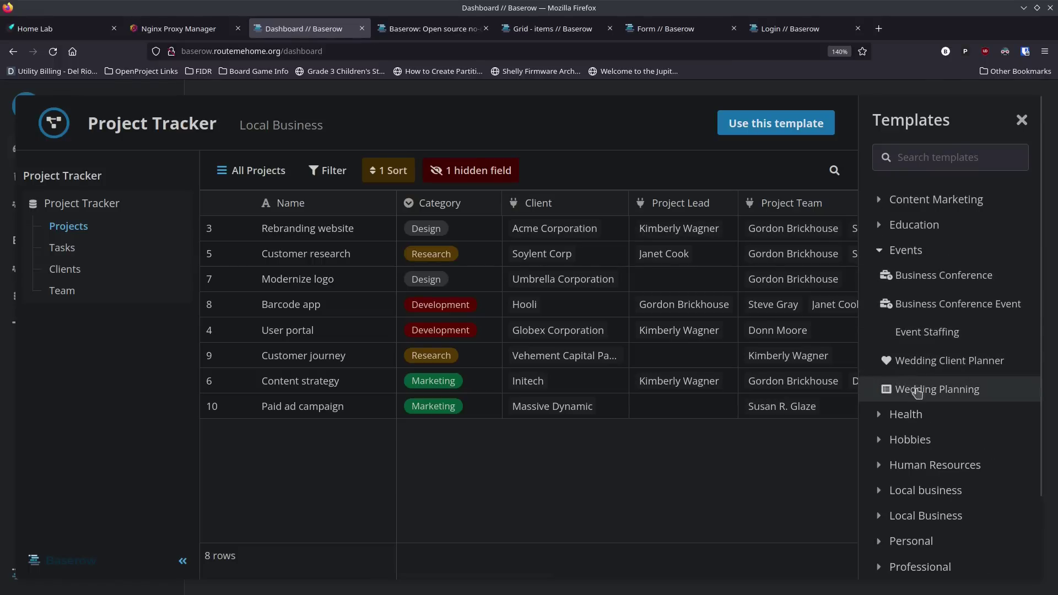
click(877, 251)
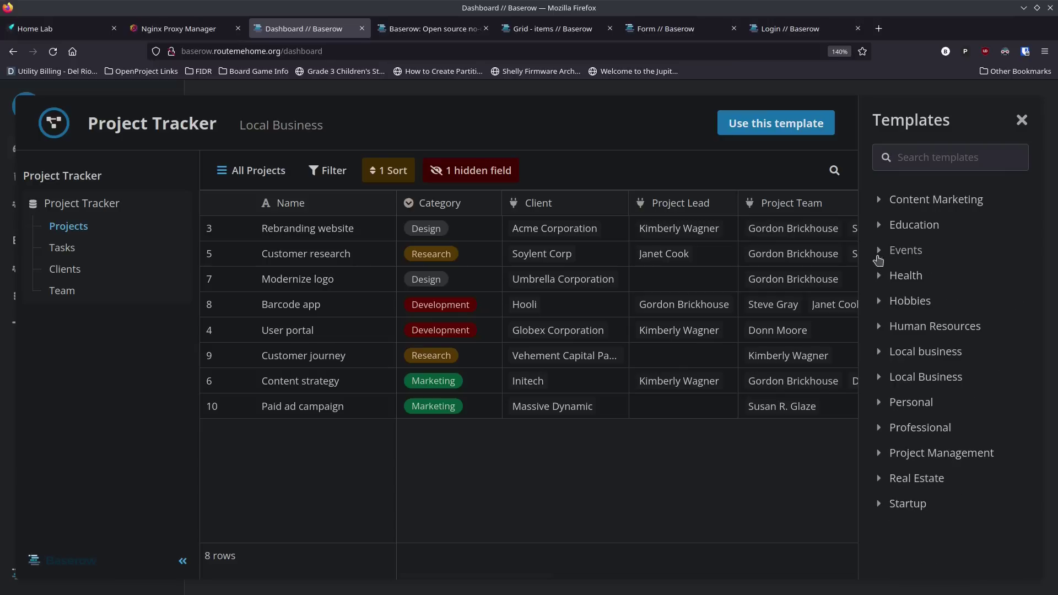
click(881, 281)
click(881, 277)
click(879, 303)
click(879, 306)
click(879, 330)
click(880, 329)
click(878, 353)
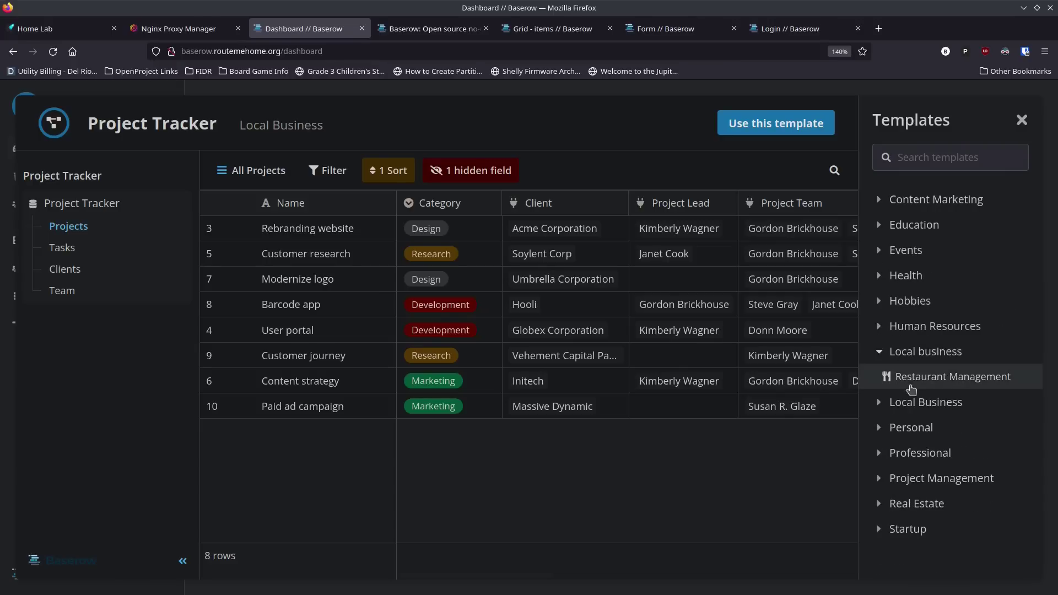
click(878, 355)
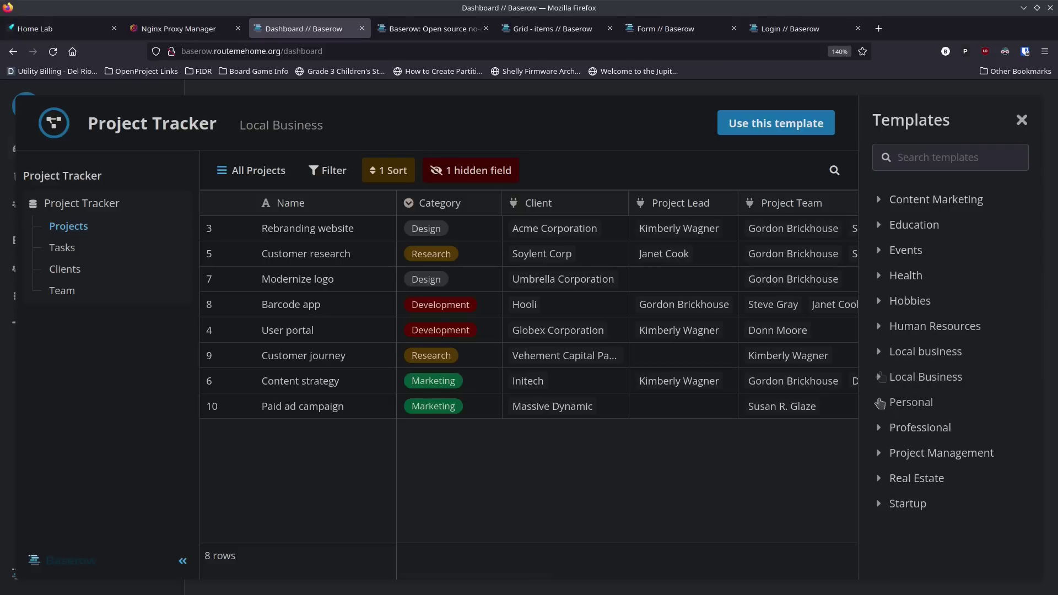
Step: Browse the Personal and Professional template categories, and close the template gallery without using a template
click(880, 404)
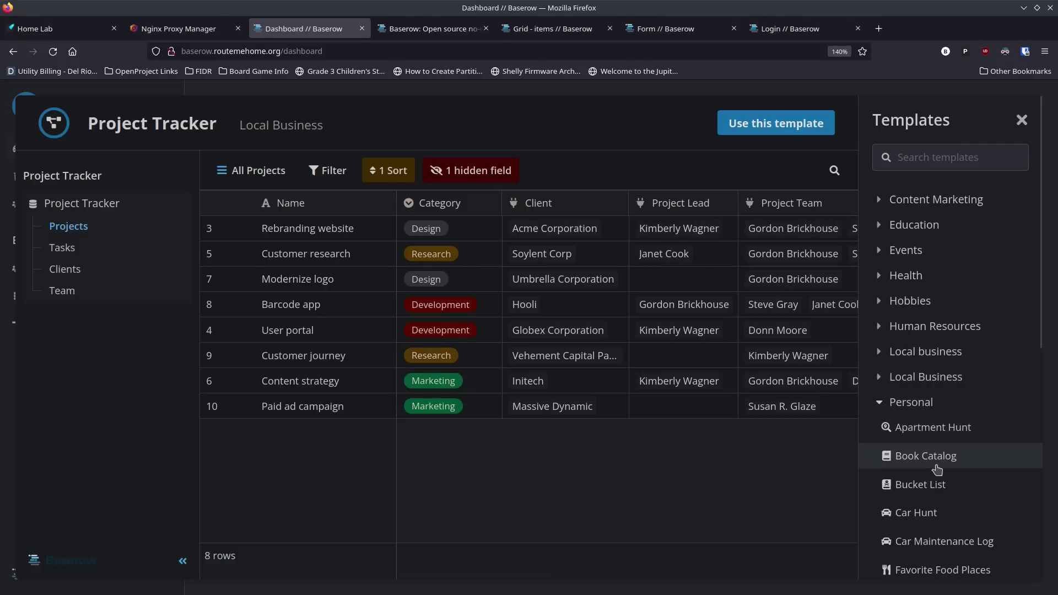
scroll(936, 462, down, 5)
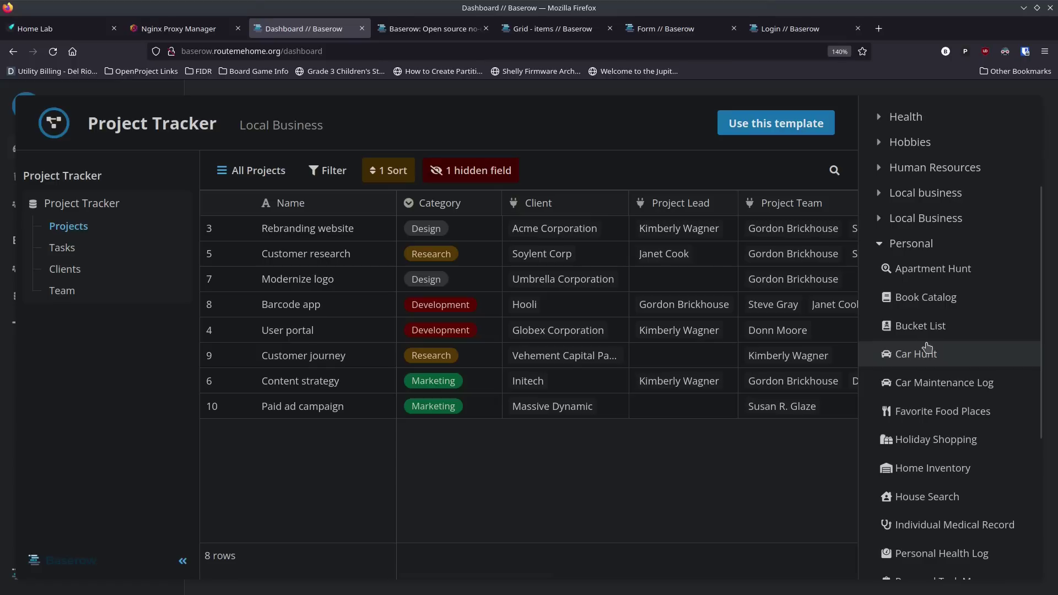
scroll(945, 355, down, 8)
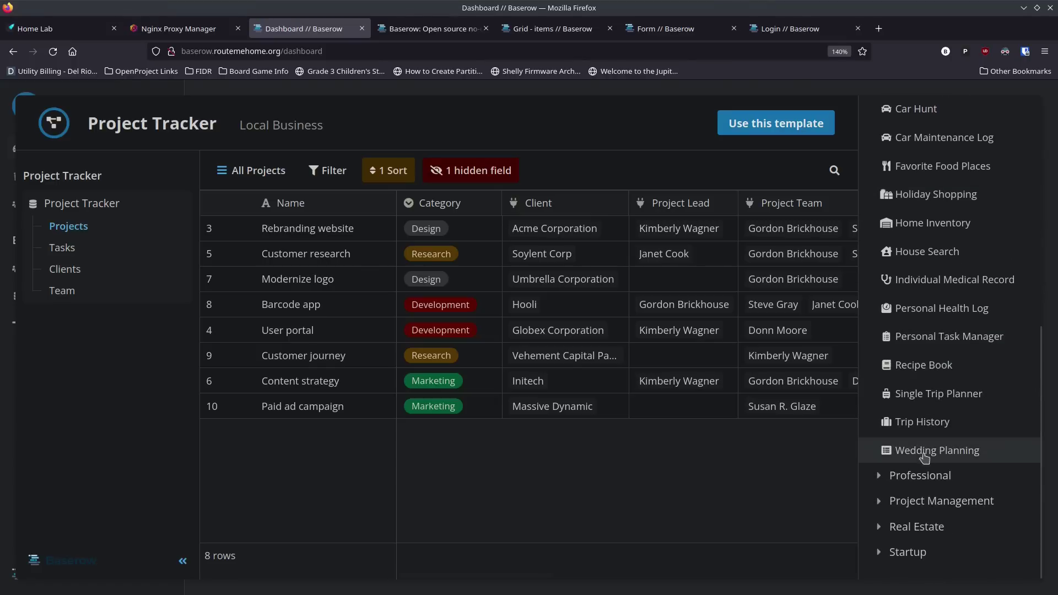
scroll(916, 437, up, 8)
click(880, 245)
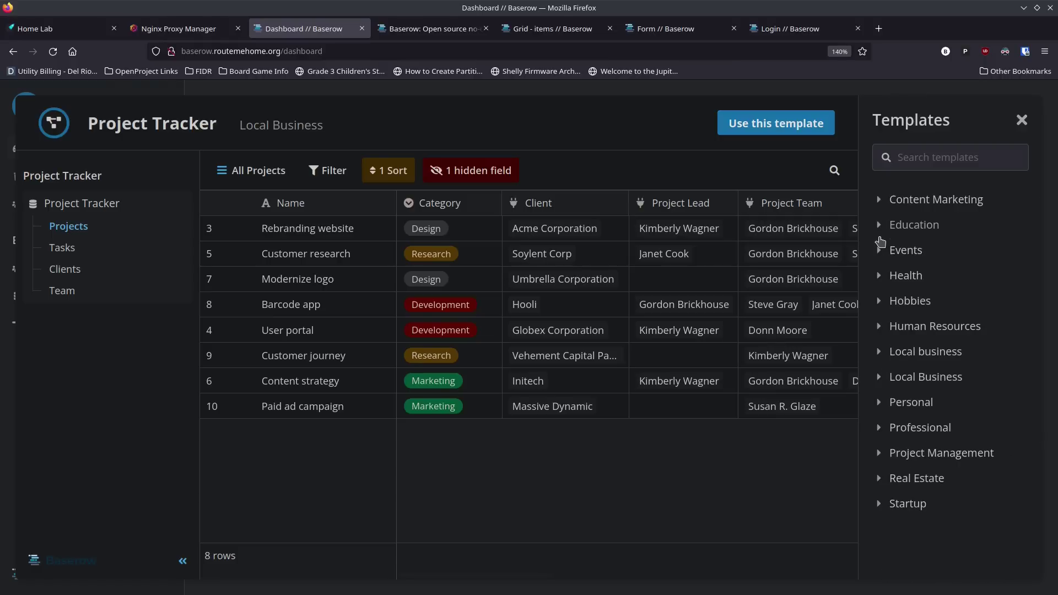
click(881, 427)
scroll(877, 433, down, 6)
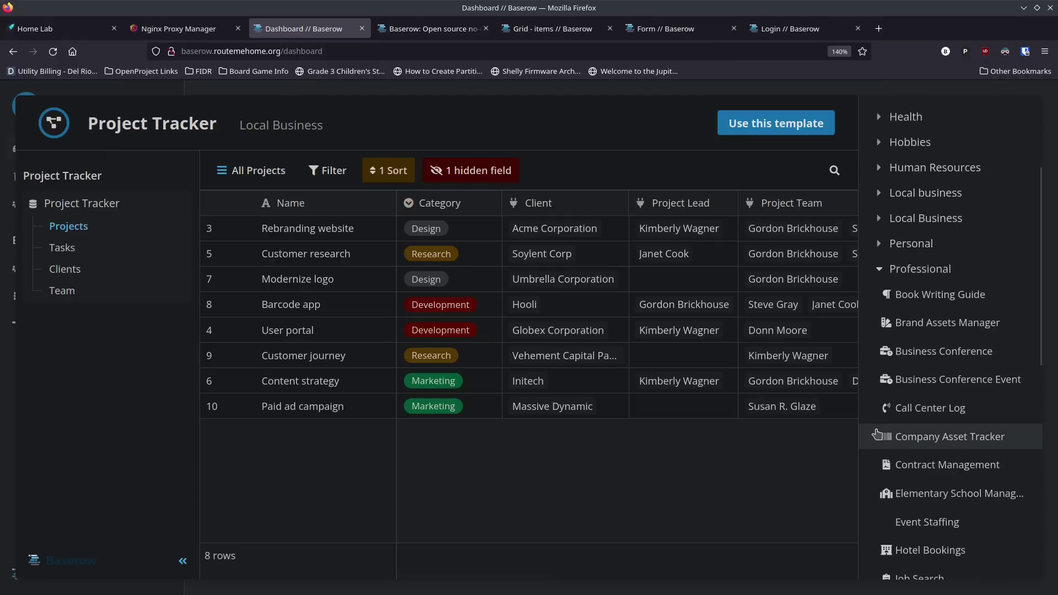
scroll(877, 398, down, 5)
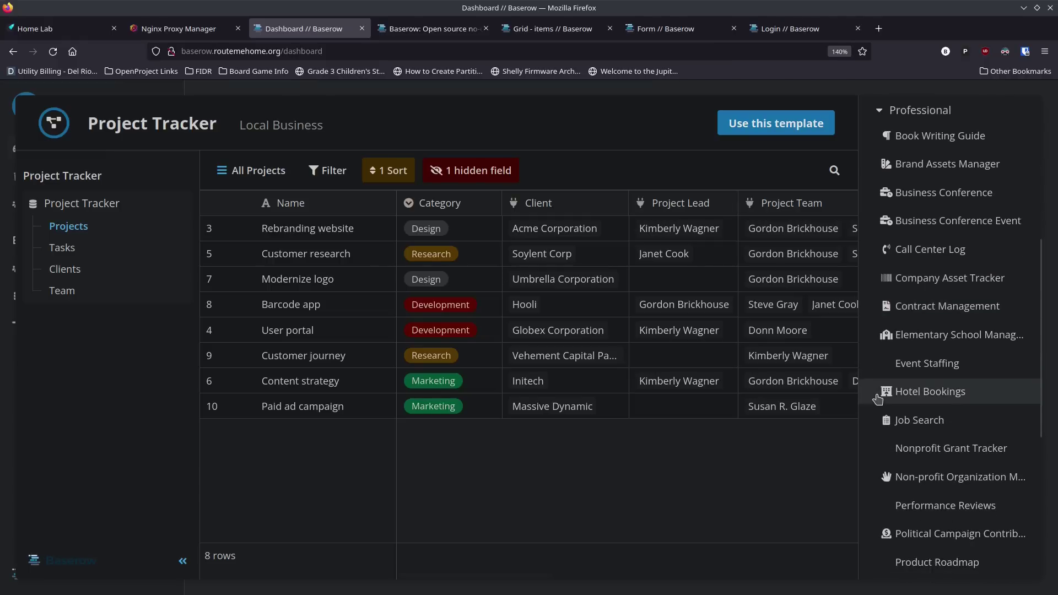
scroll(877, 398, down, 7)
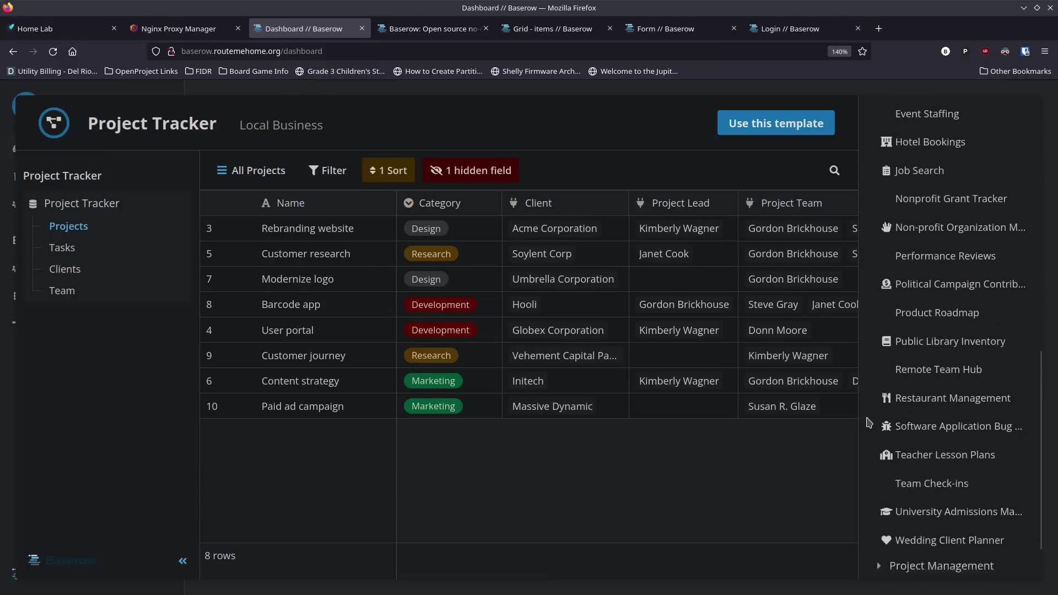
scroll(867, 427, up, 14)
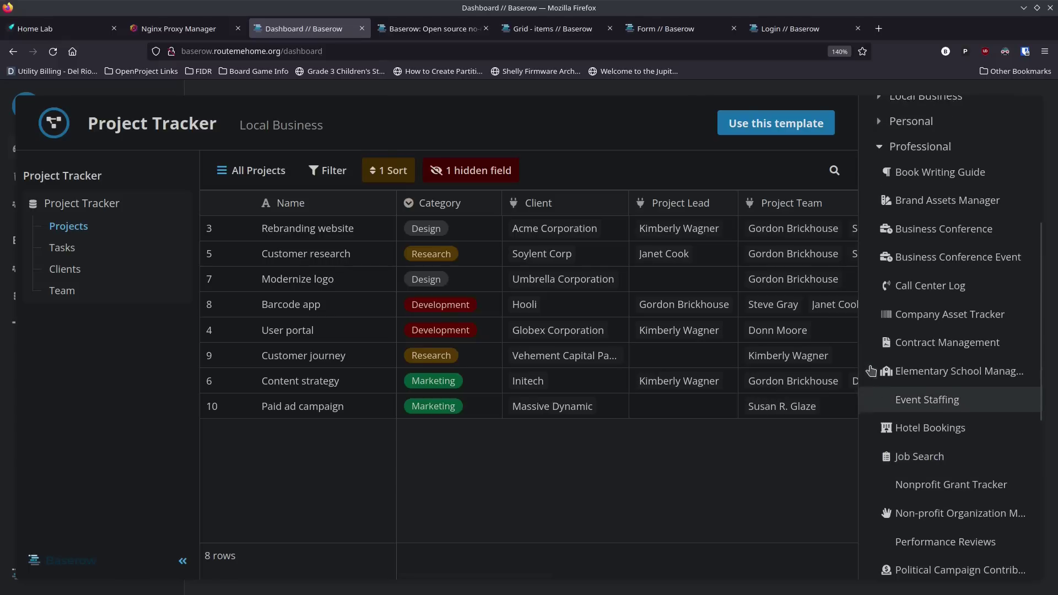
click(879, 274)
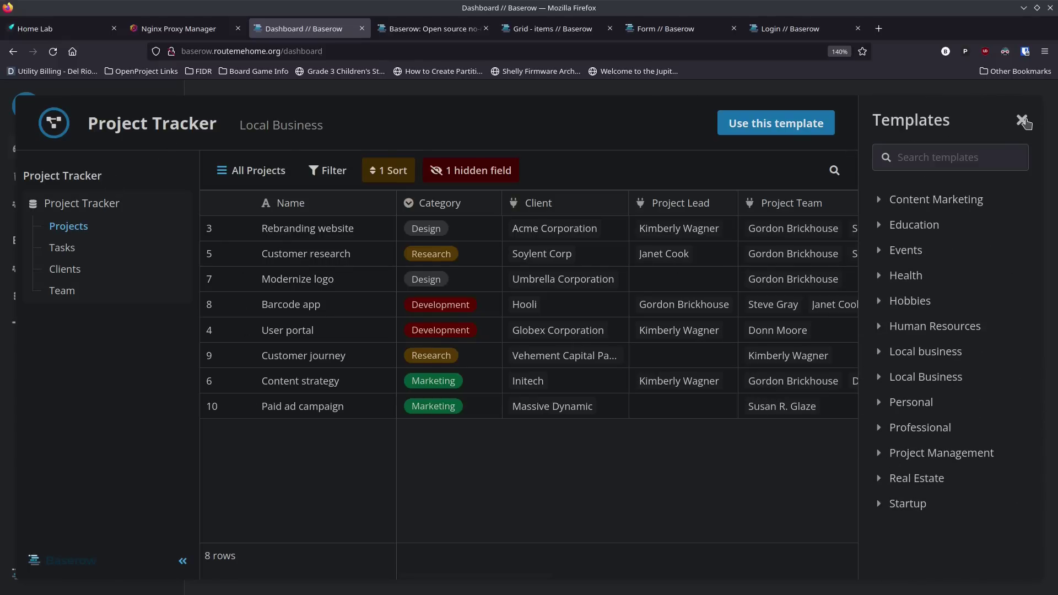
click(1022, 121)
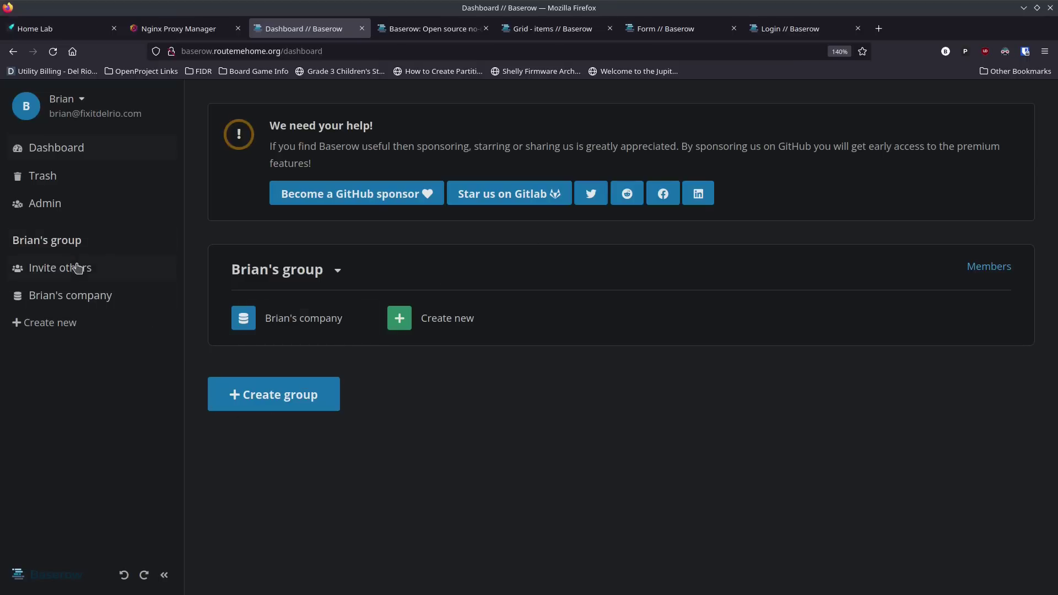
Step: Create a new database from scratch named Shopping List in the existing group
click(443, 325)
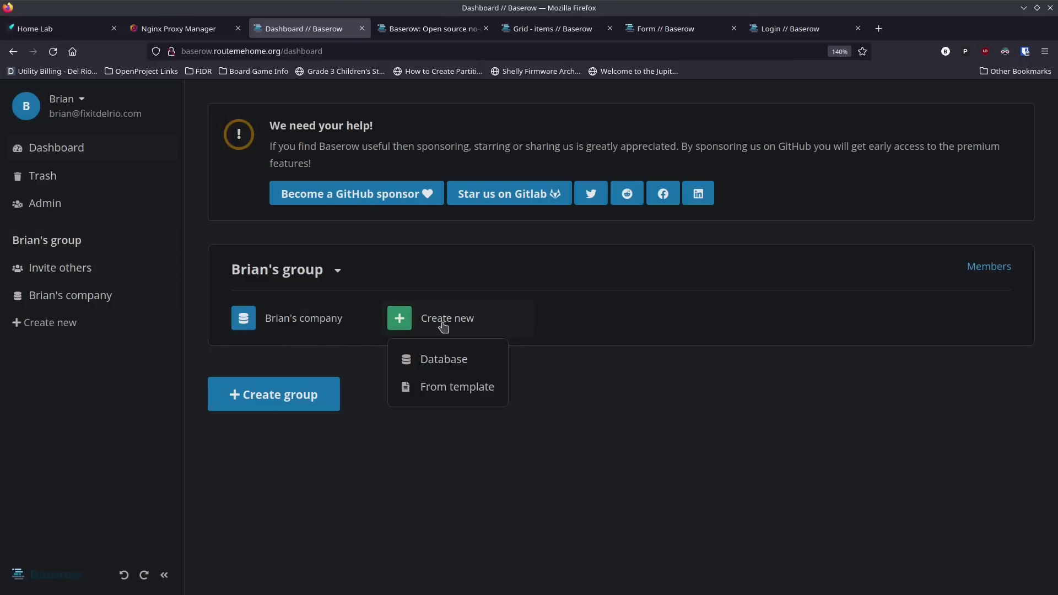
click(433, 362)
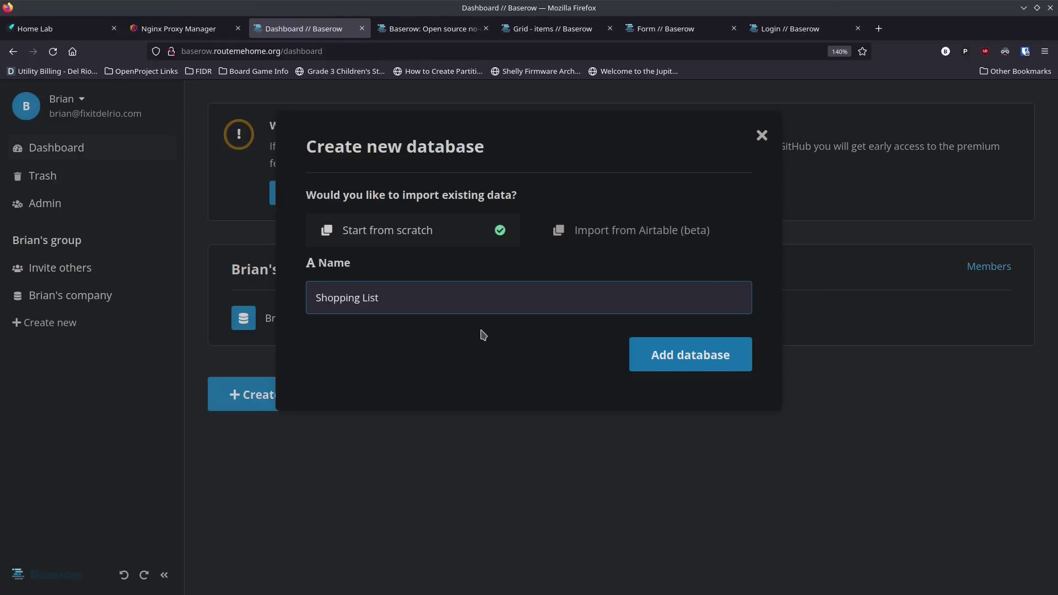
click(685, 359)
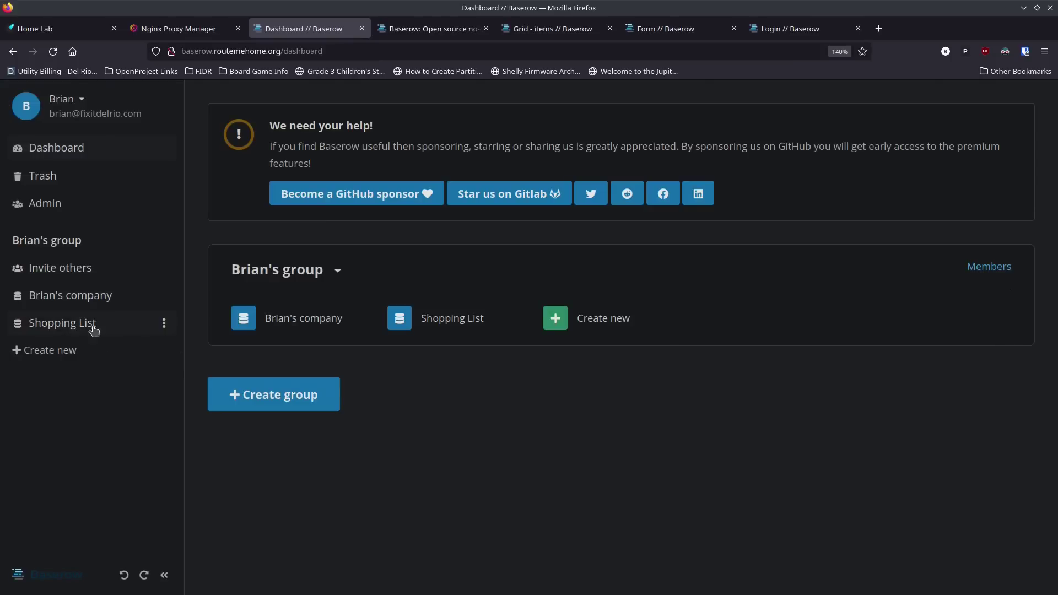
Step: Add a new table named store_names to the Shopping List database, without importing existing data
click(138, 328)
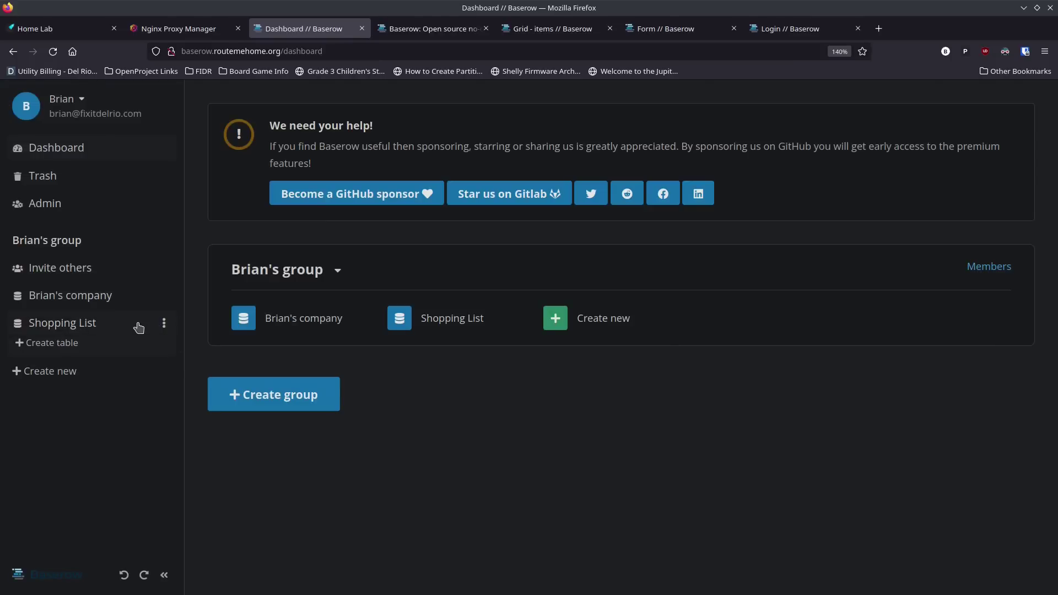
click(52, 343)
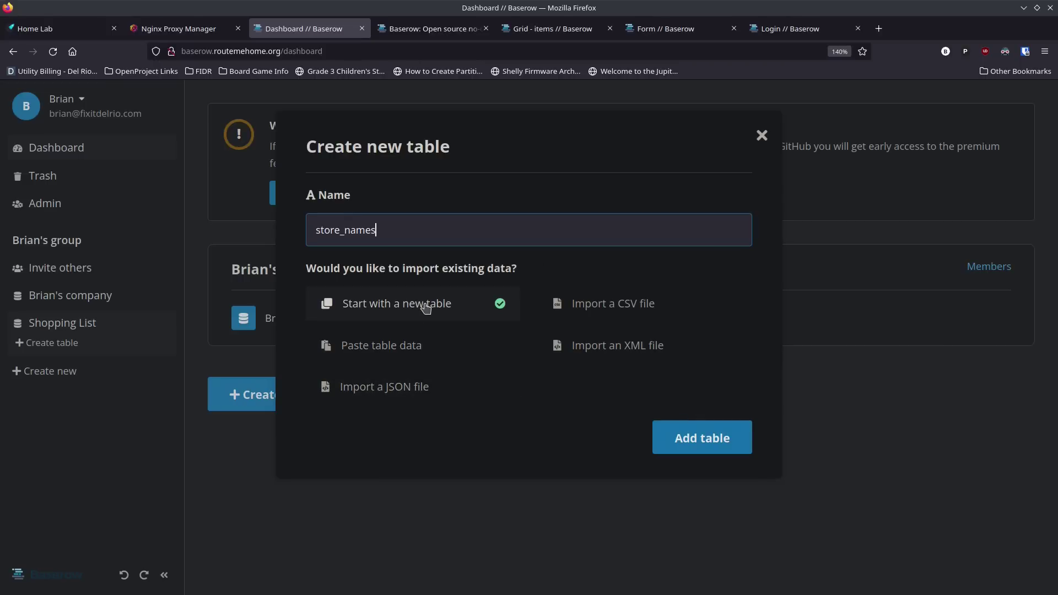
click(685, 437)
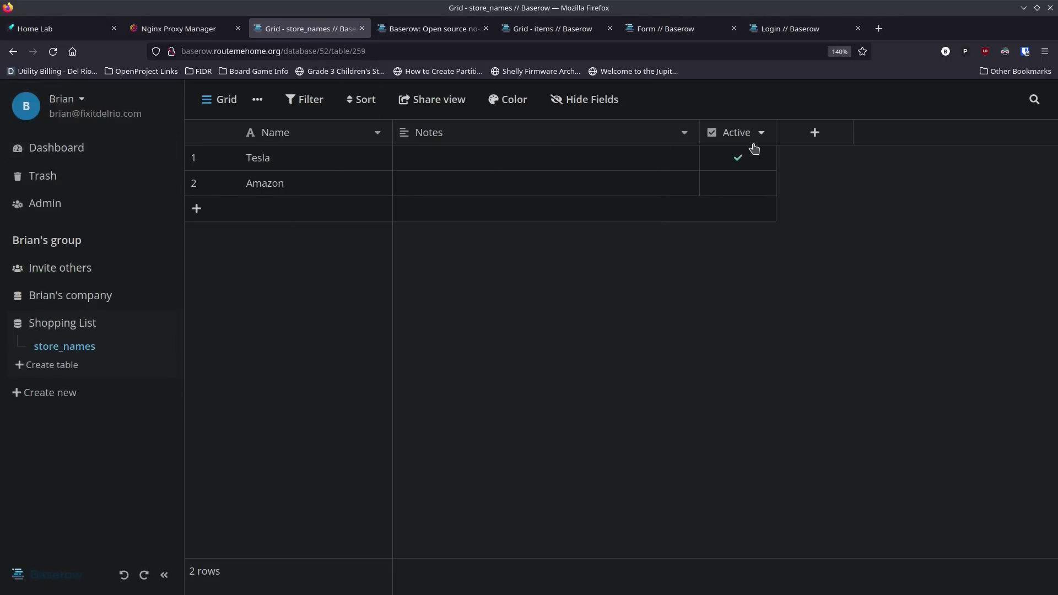
Step: Delete the Notes and Active fields from the store_names table
click(685, 133)
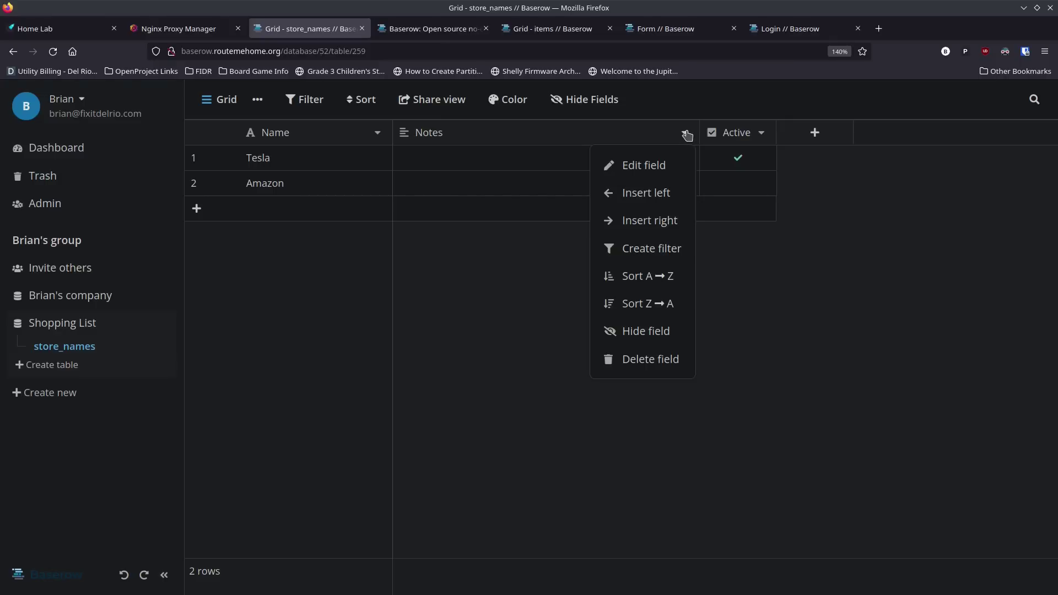
click(649, 364)
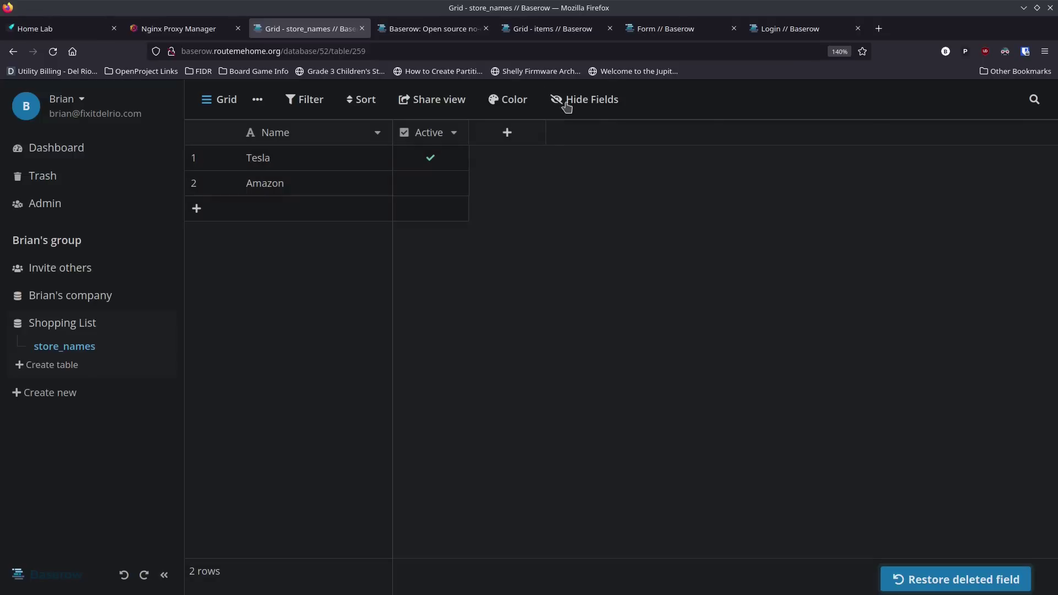
click(453, 133)
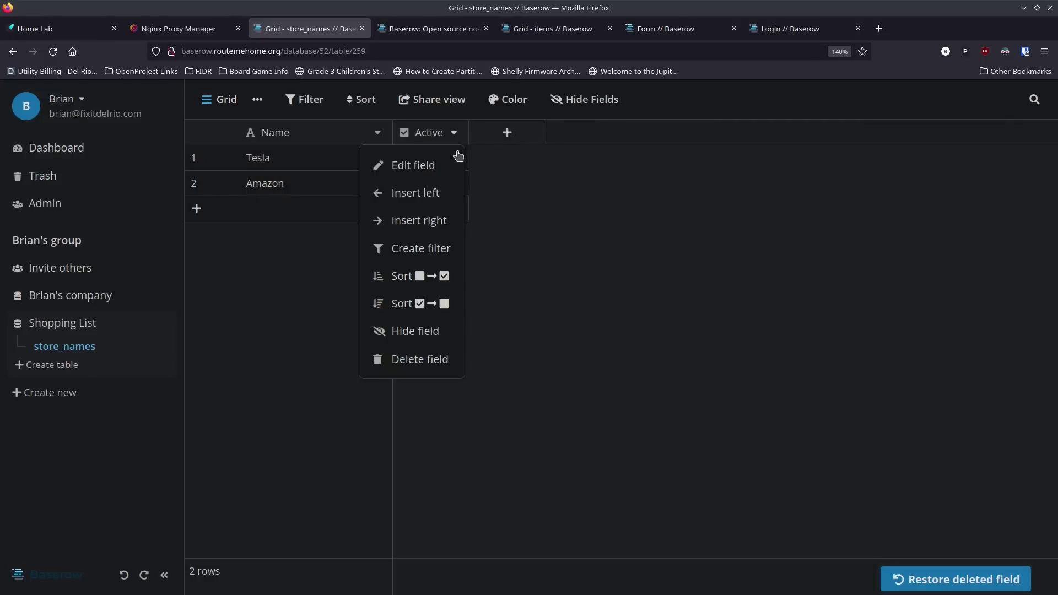
click(421, 358)
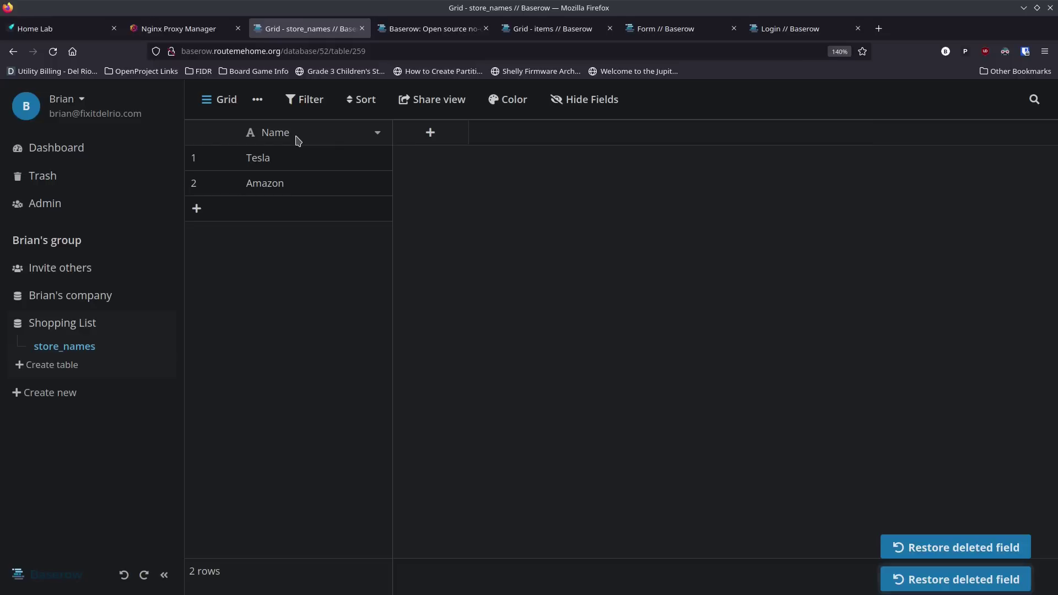
Step: Change the first store name from Tesla to Wal-mart and add rows for HEB and Apple Store
click(306, 168)
double_click(294, 157)
double_click(294, 157)
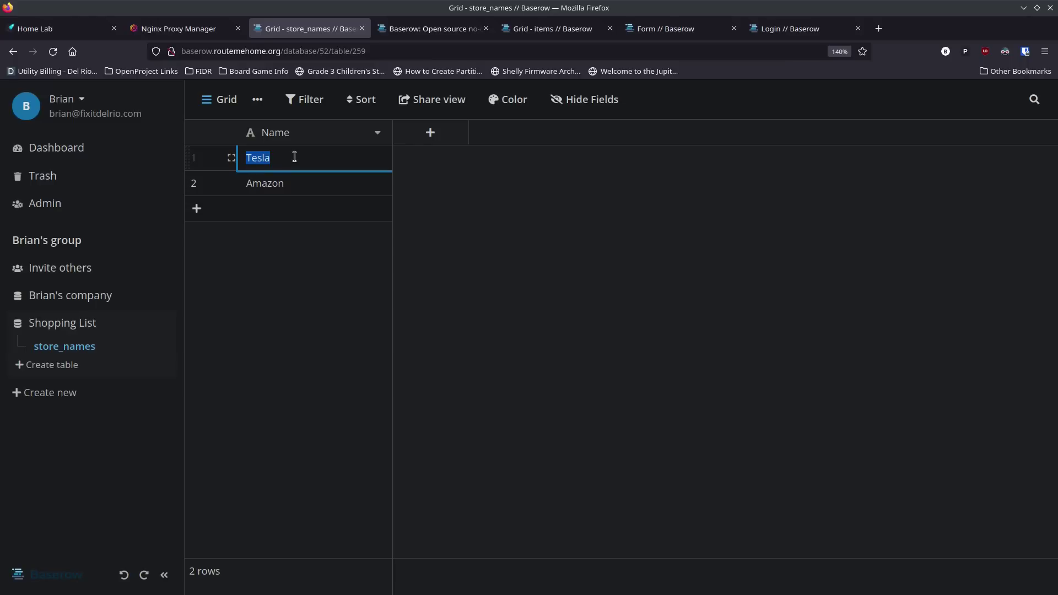
text(Wal-mart)
click(303, 211)
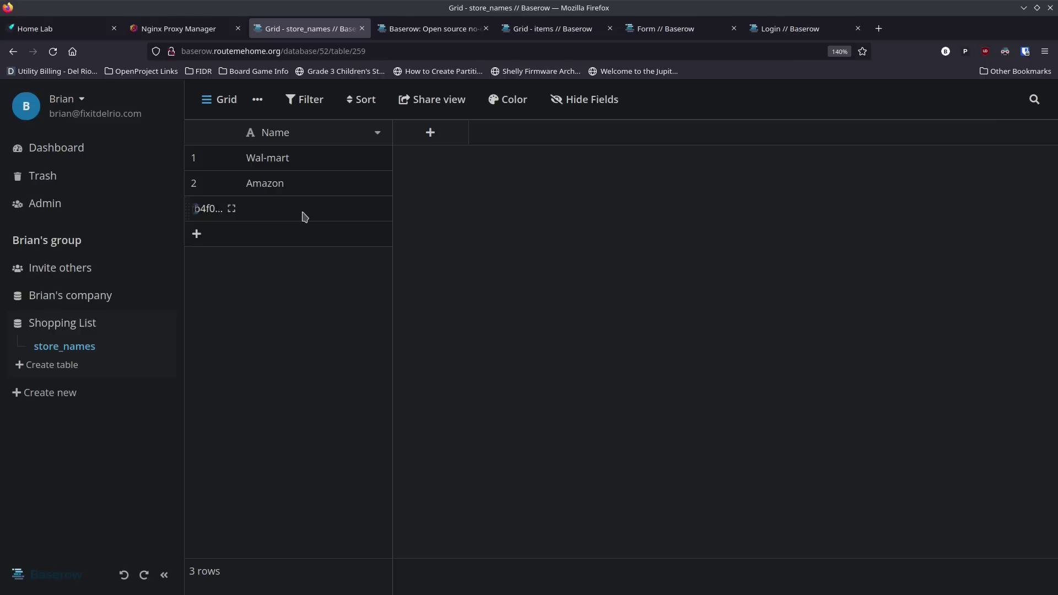
click(305, 216)
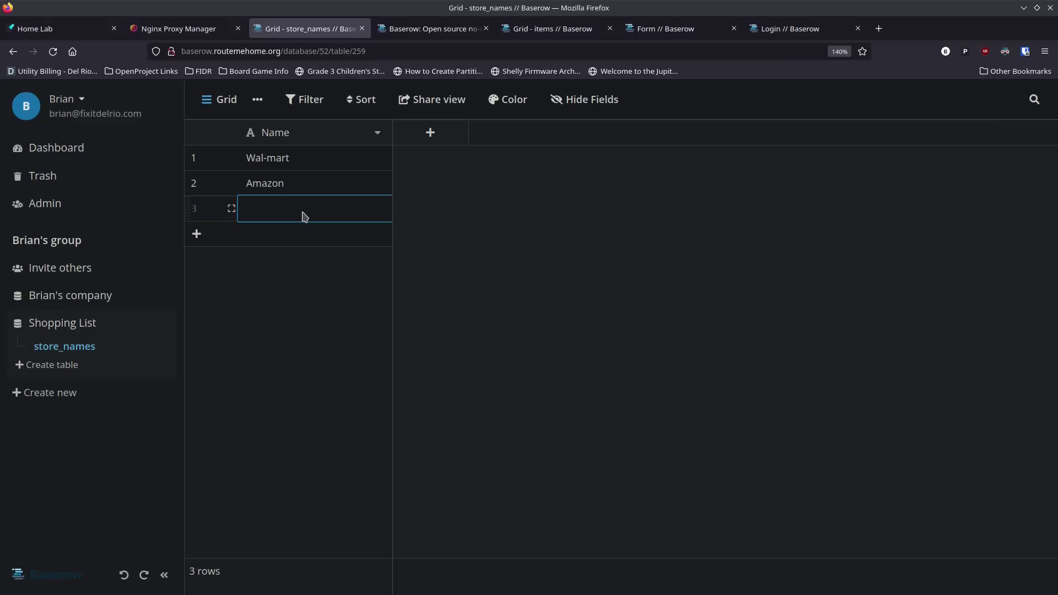
text(HEB)
click(286, 233)
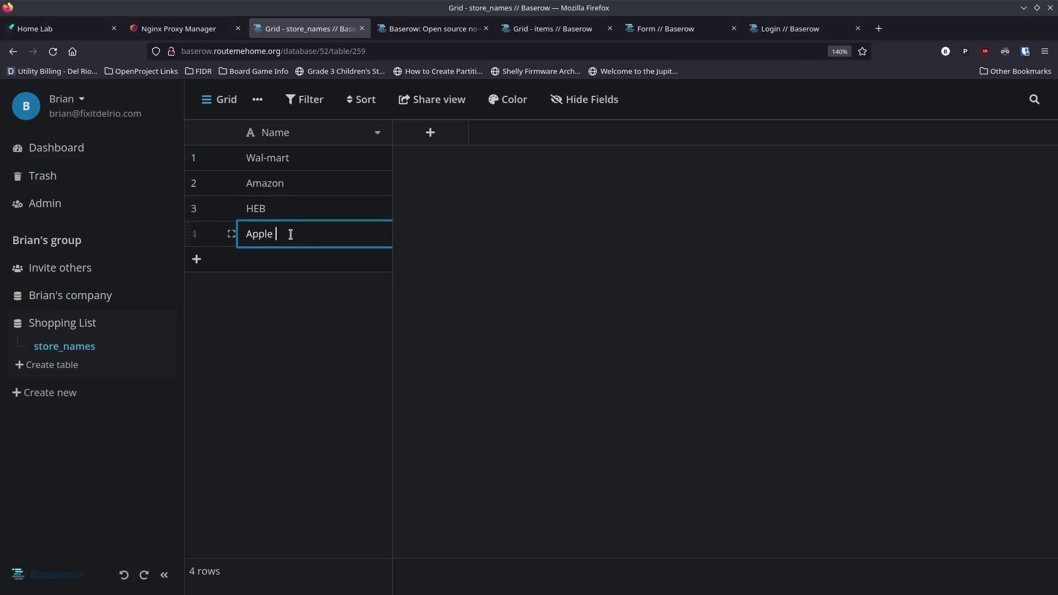
click(498, 290)
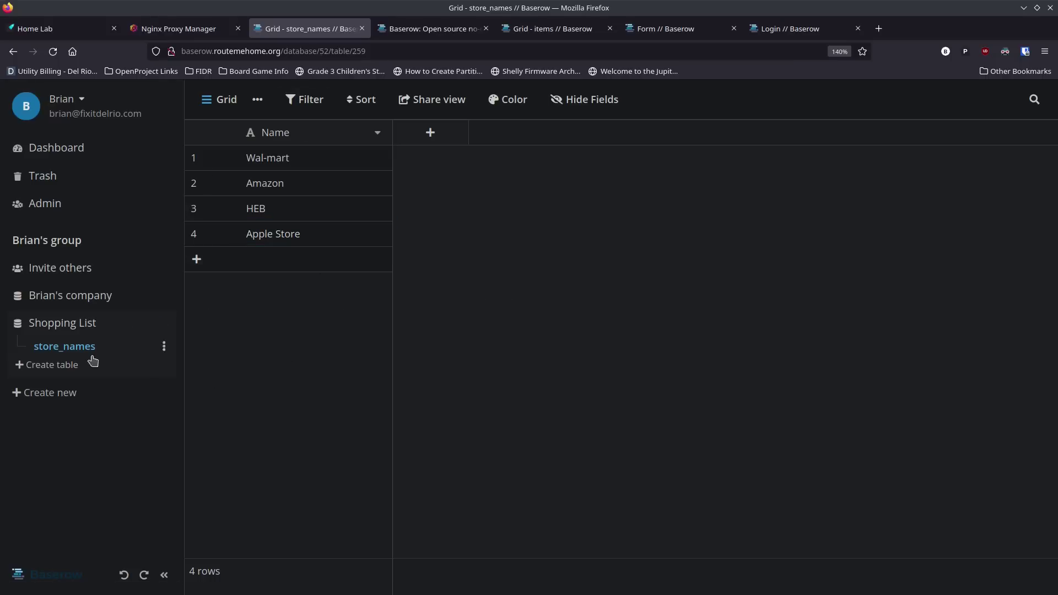
Step: Add a new table named item_list to the Shopping List database and delete its Notes and Active fields
click(52, 365)
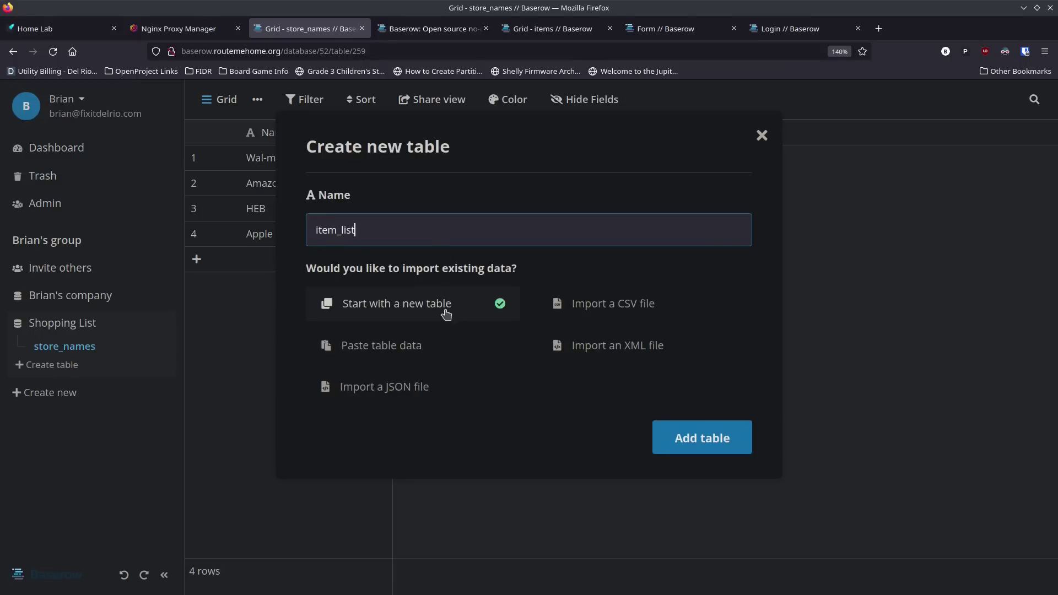
click(698, 442)
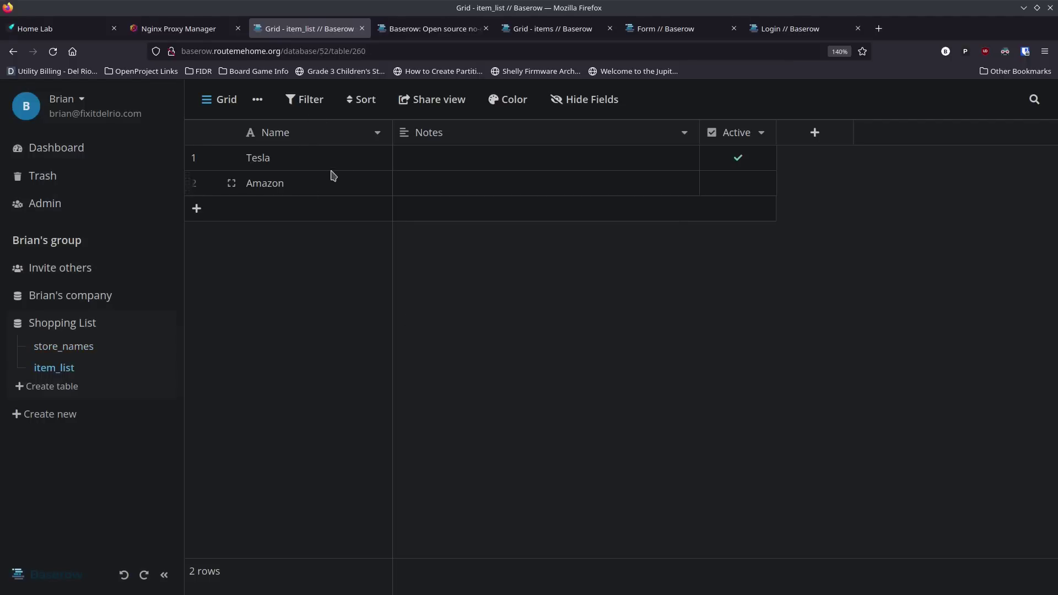
click(684, 133)
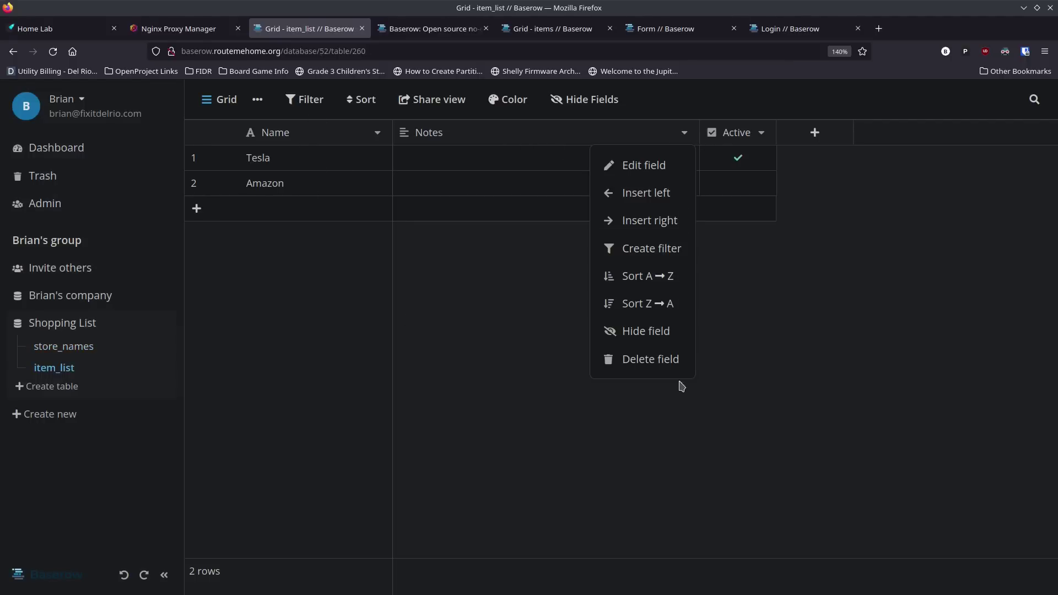
click(658, 426)
click(454, 135)
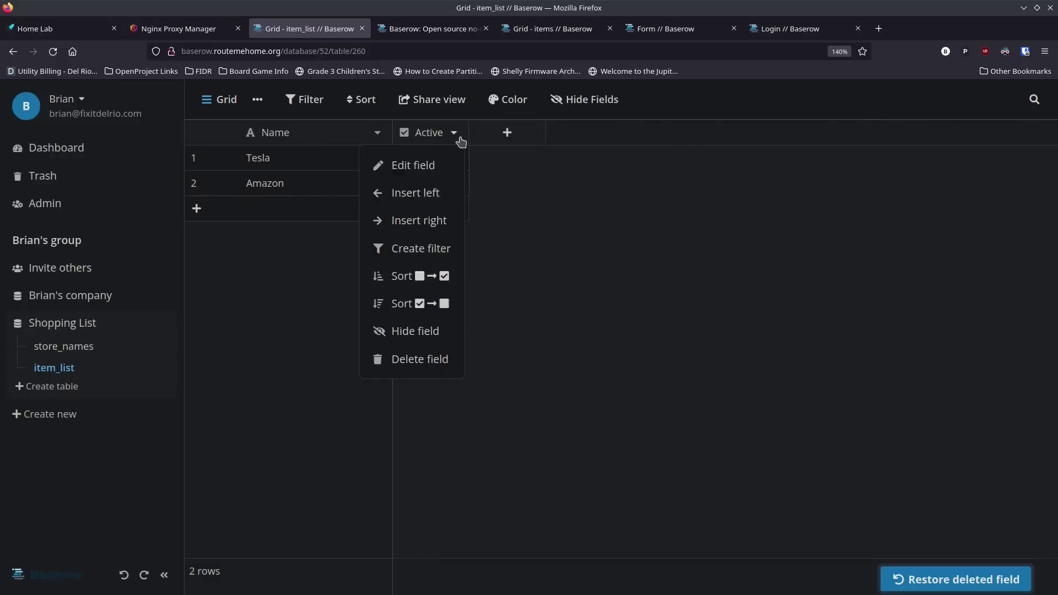
click(437, 363)
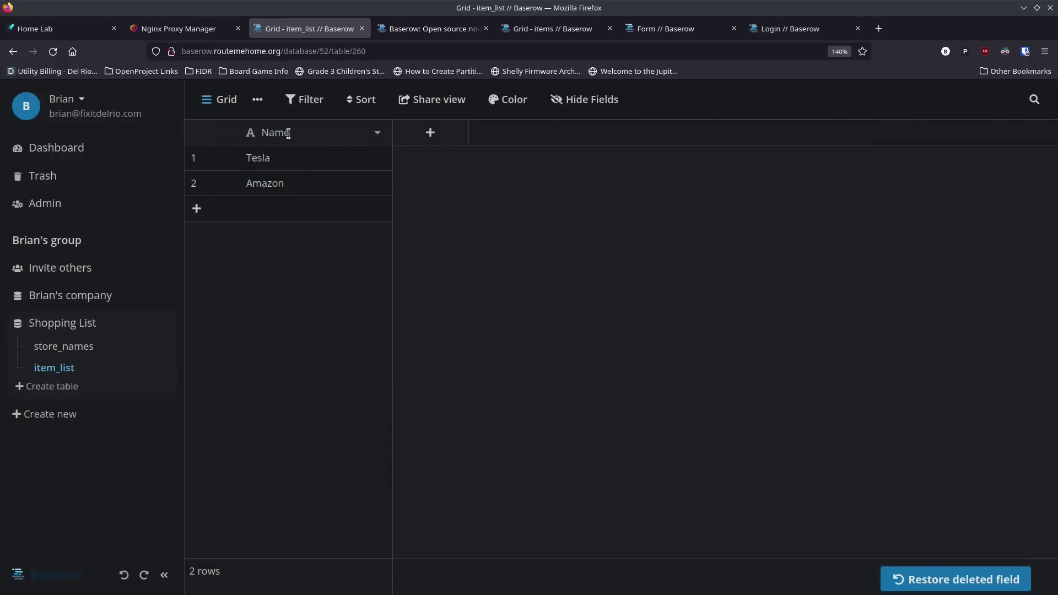
Step: Rename the Name field of the item_list table to item_name, keeping it as single line text
click(377, 132)
click(353, 166)
double_click(372, 200)
text(item_name)
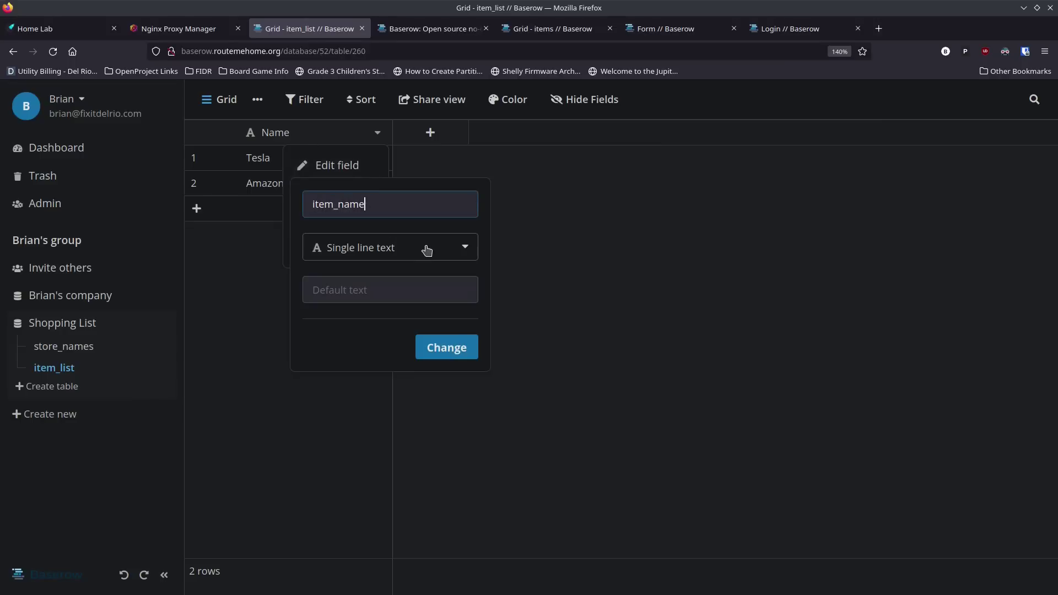
click(448, 351)
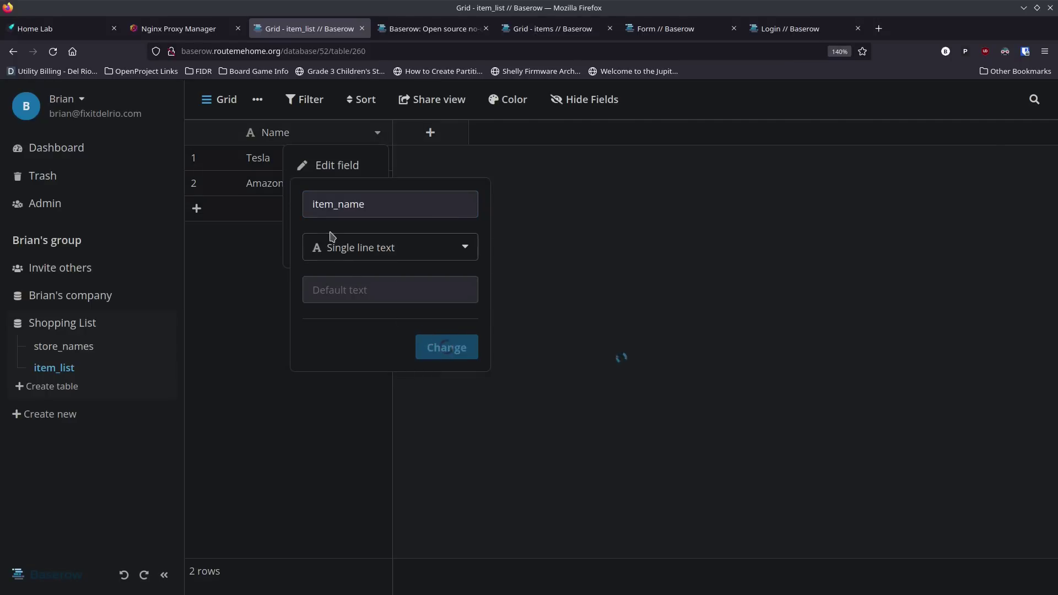
double_click(288, 159)
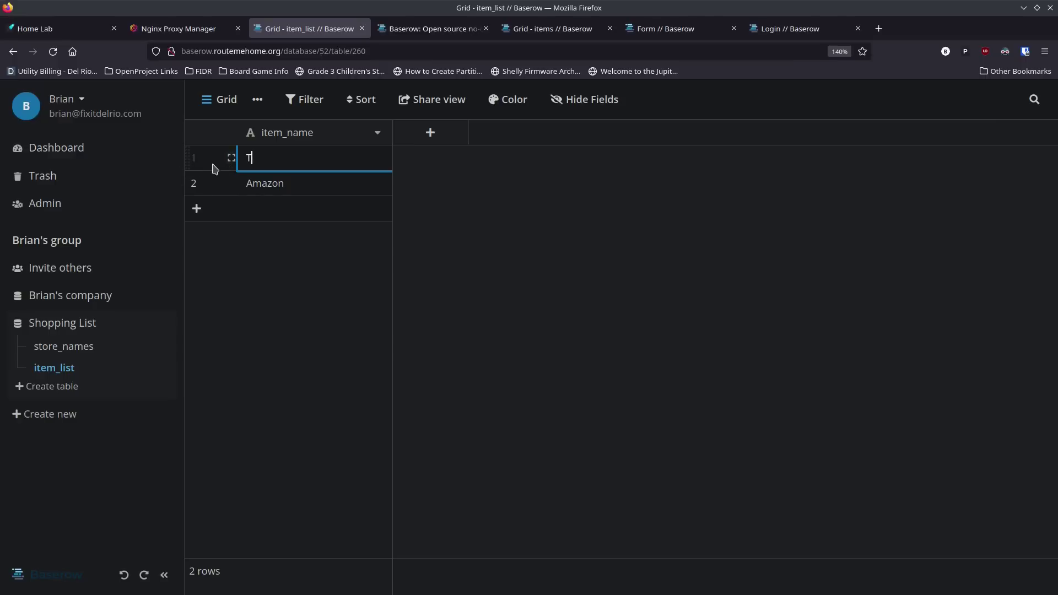
click(229, 161)
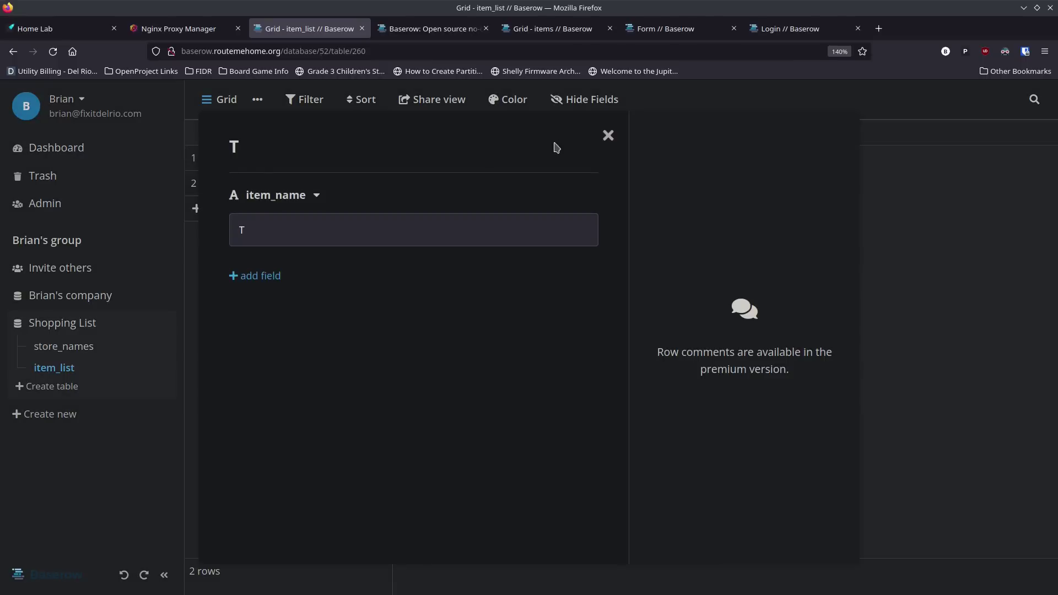
click(608, 136)
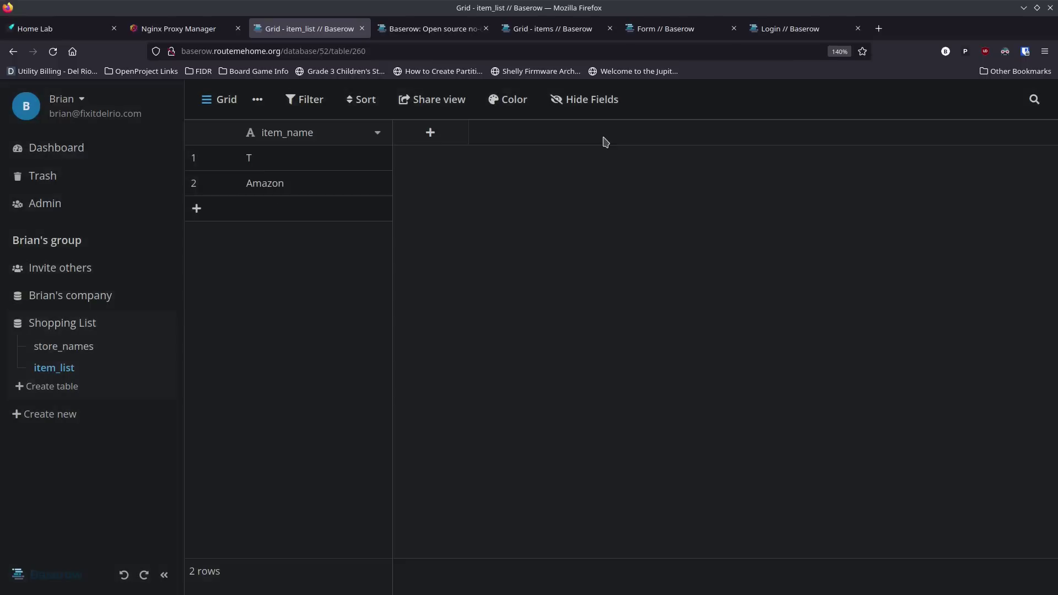
right_click(197, 162)
mouse_move(224, 321)
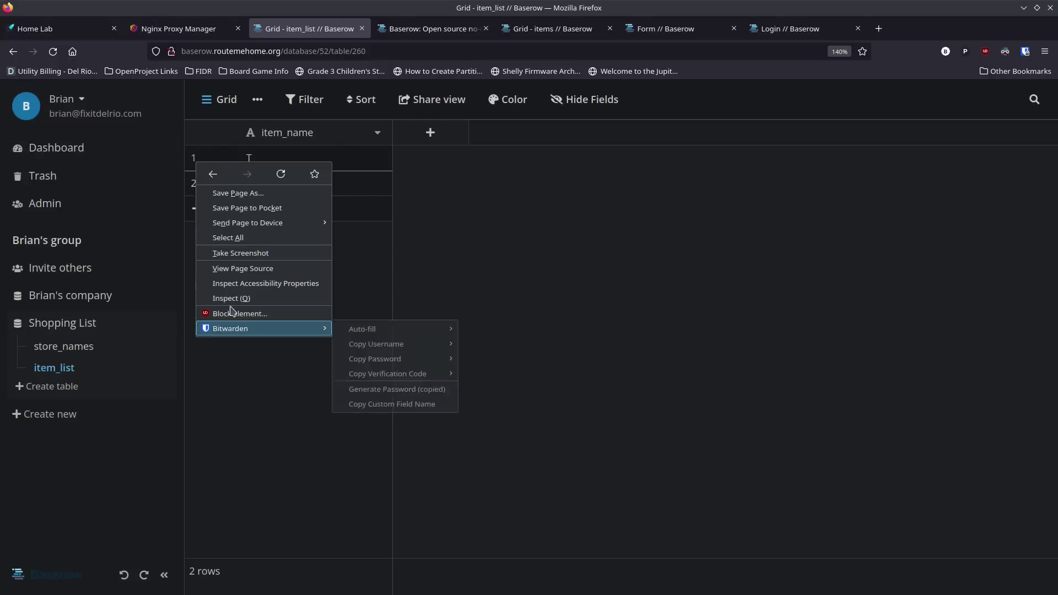
click(335, 159)
Step: Delete both sample rows from the item_list table
right_click(334, 159)
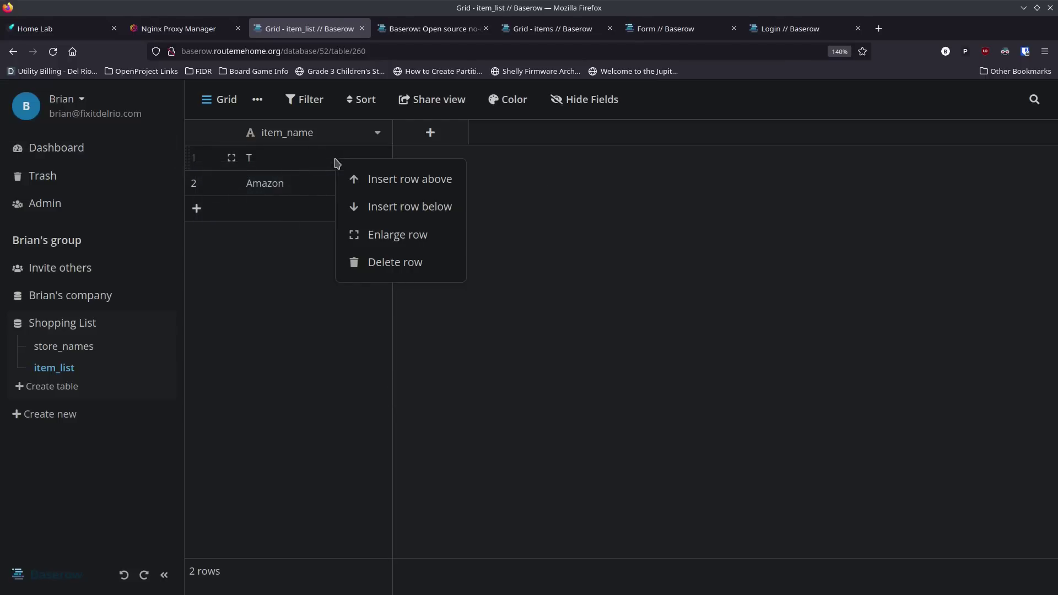
click(353, 260)
right_click(297, 160)
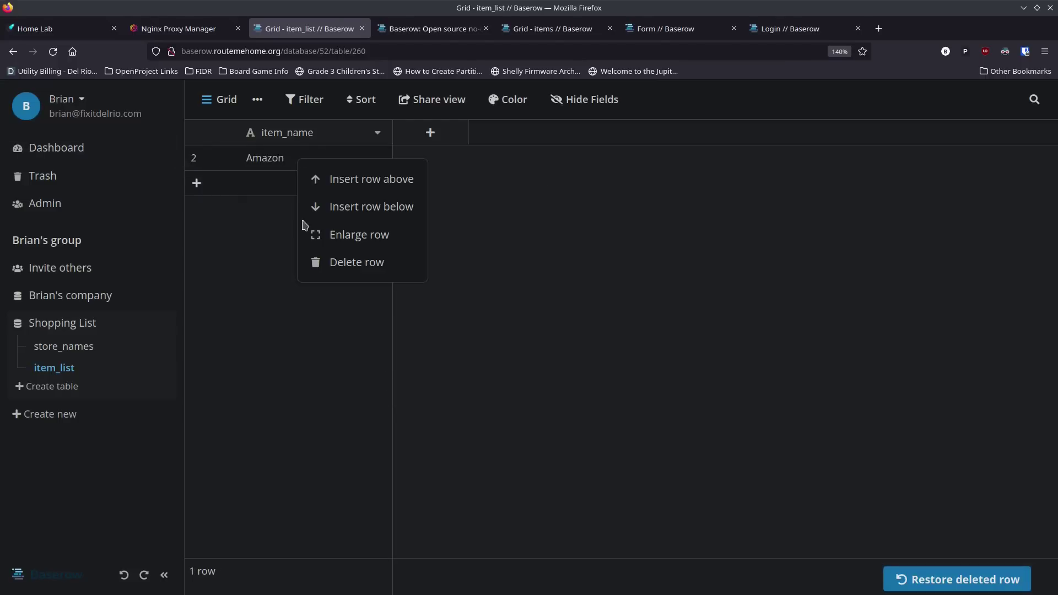
click(324, 259)
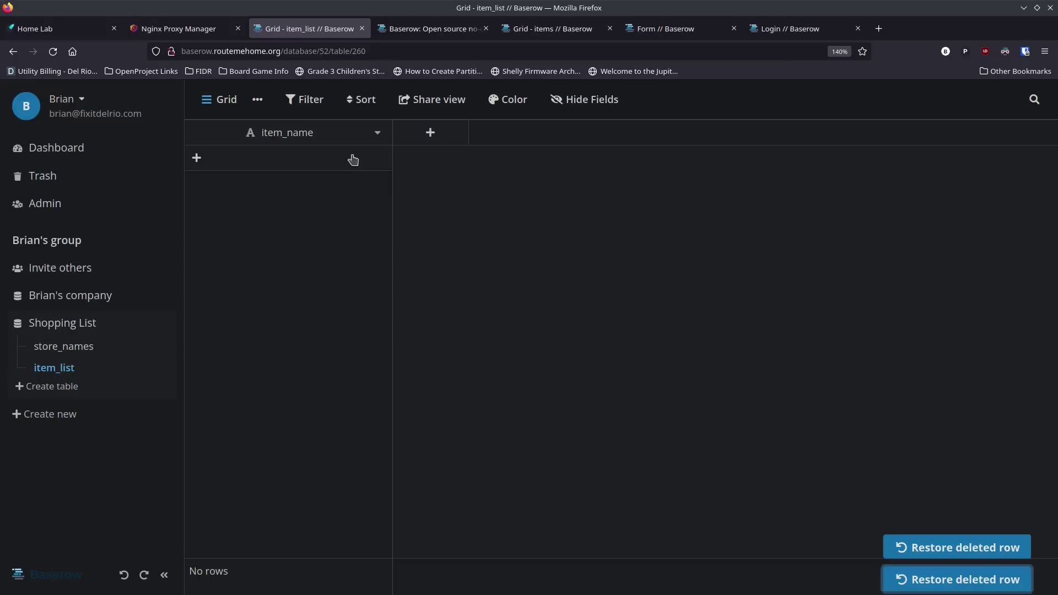
Step: Add a Number field named Quantity to the item_list table, with no decimal places and no negative values
click(431, 134)
click(480, 180)
text(Quantity)
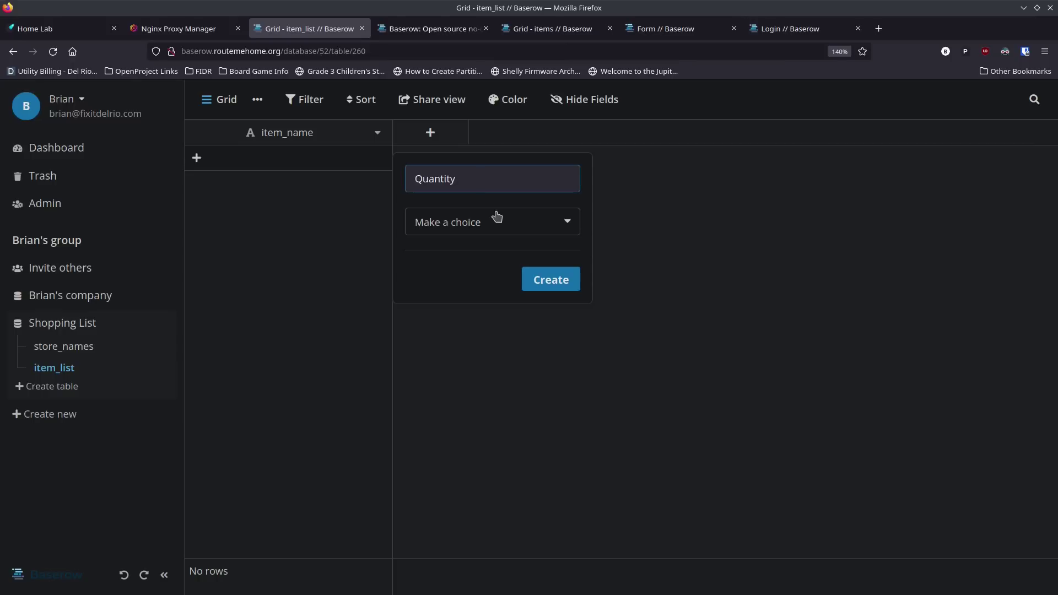
click(497, 216)
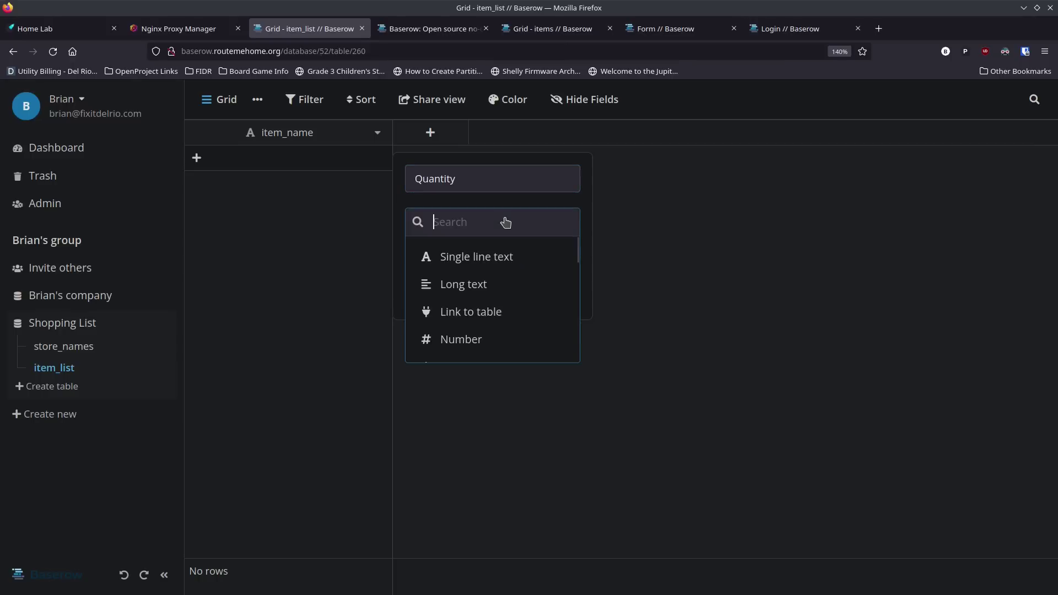
click(499, 341)
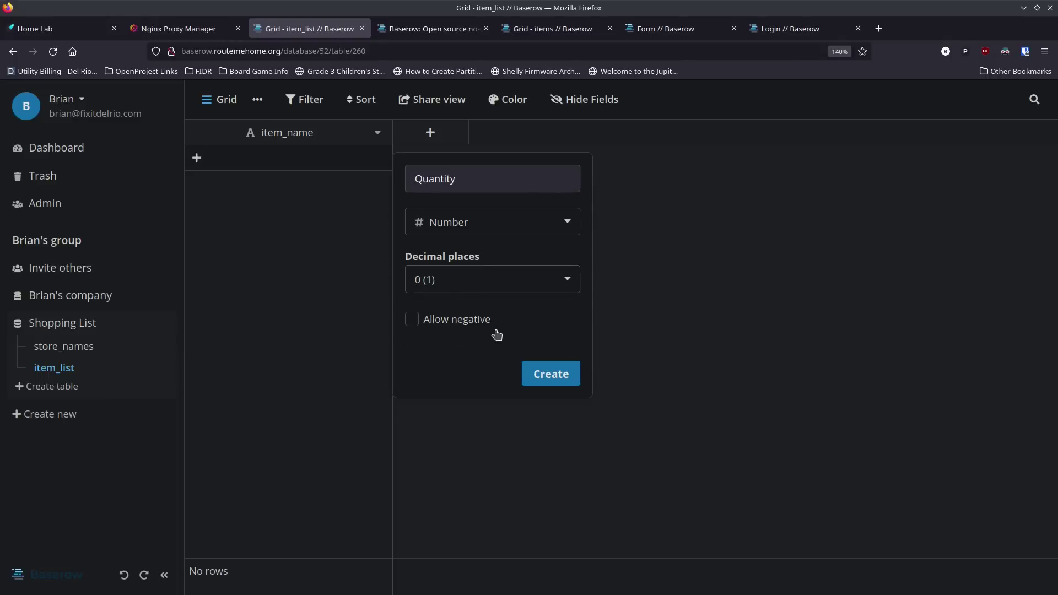
click(553, 374)
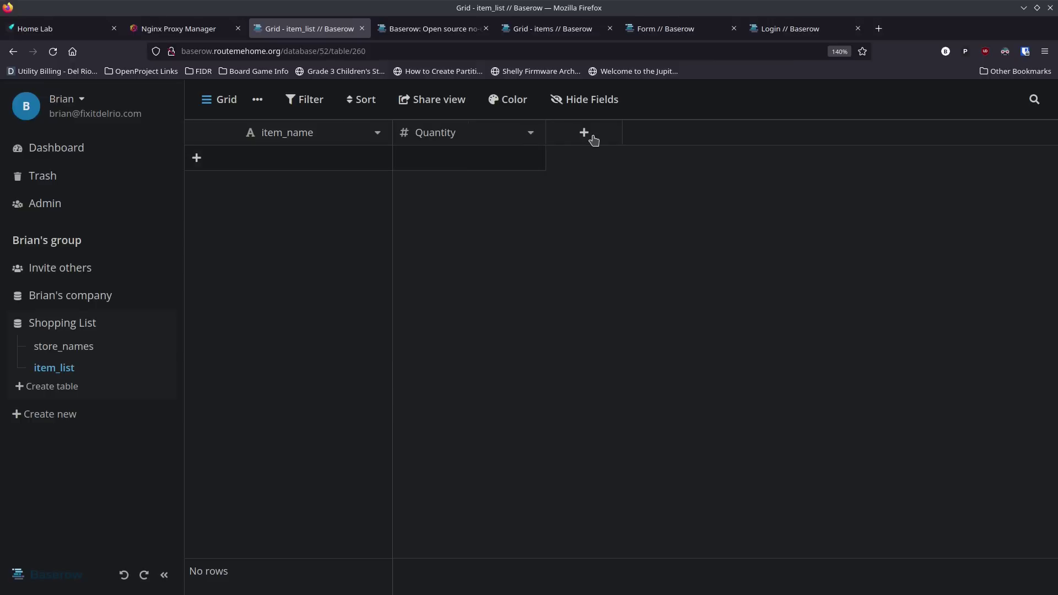
Step: Add a Link to table field named Store to item_list, linked to the store_names table
click(585, 134)
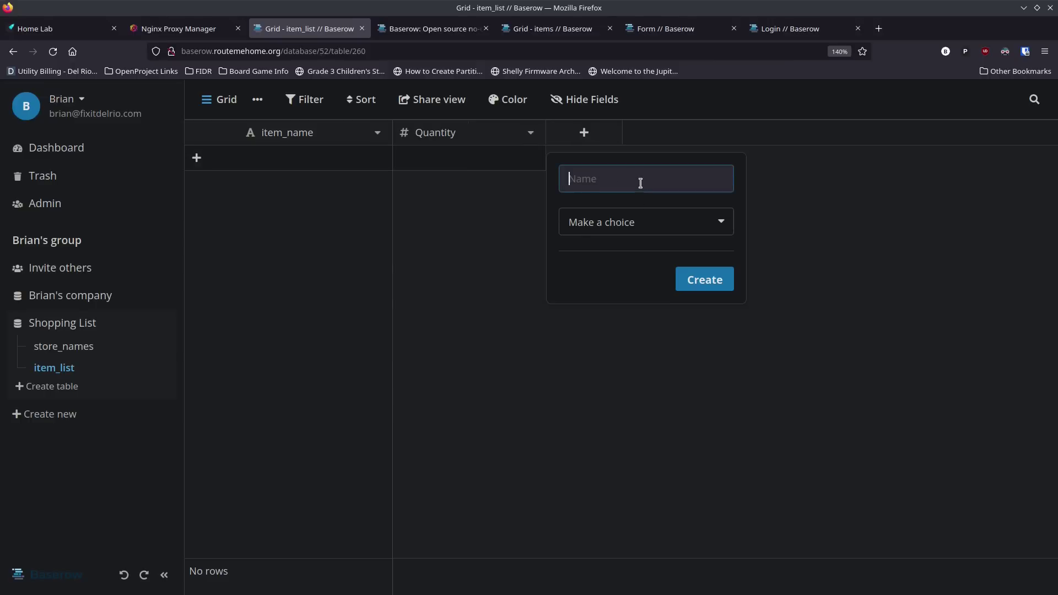
text(Store)
click(638, 230)
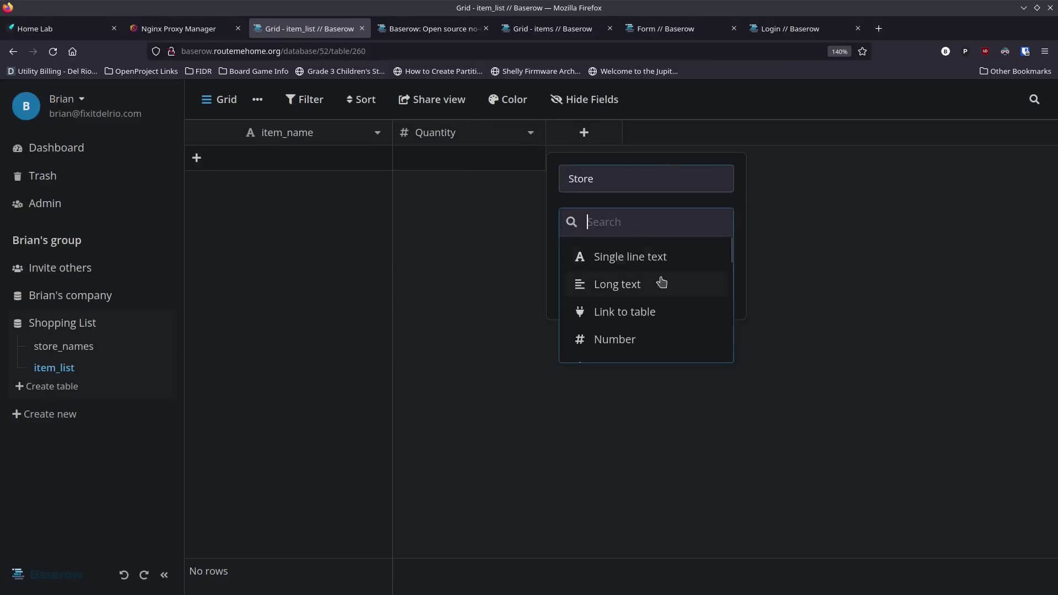
click(636, 313)
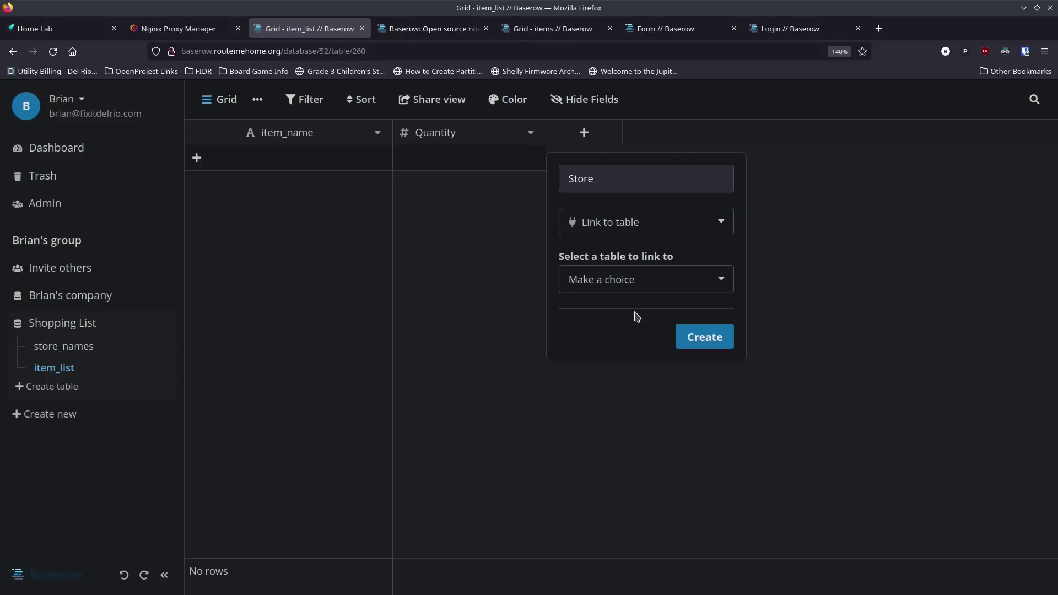
click(663, 228)
scroll(672, 325, down, 5)
scroll(671, 325, up, 3)
scroll(670, 325, up, 3)
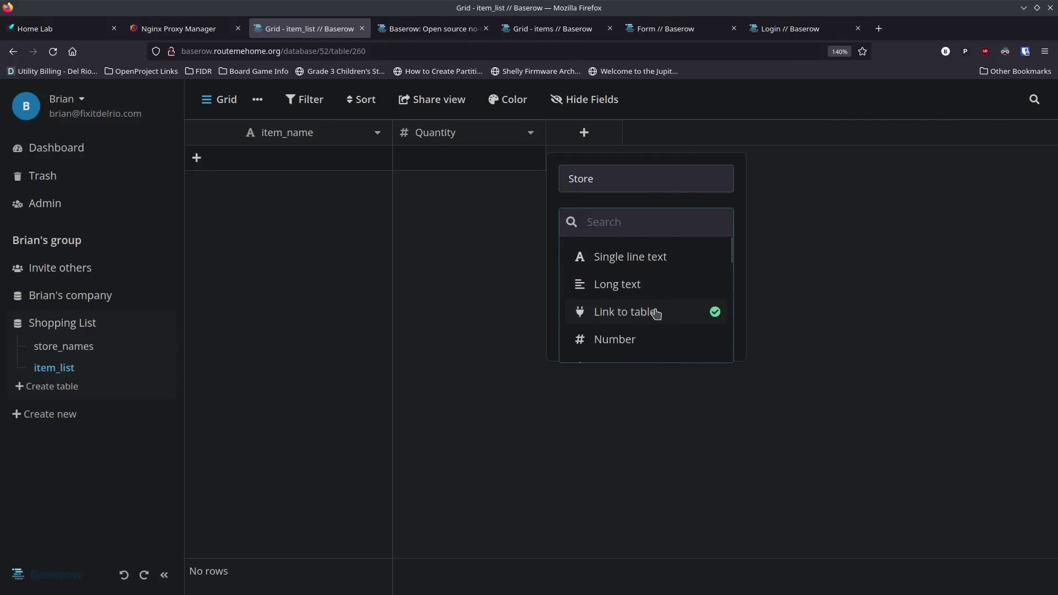
click(655, 311)
click(634, 281)
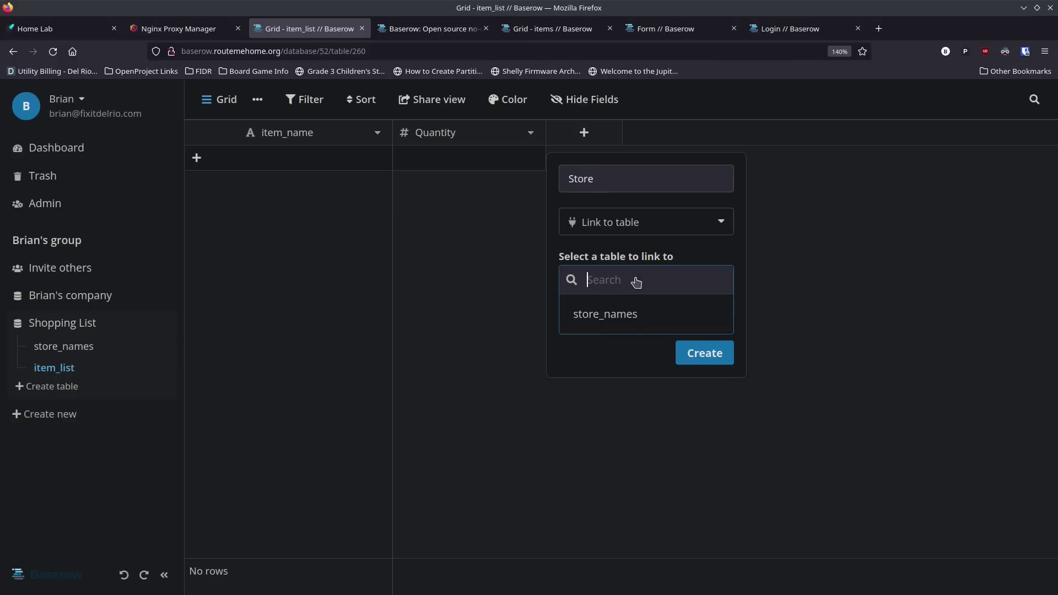
click(618, 321)
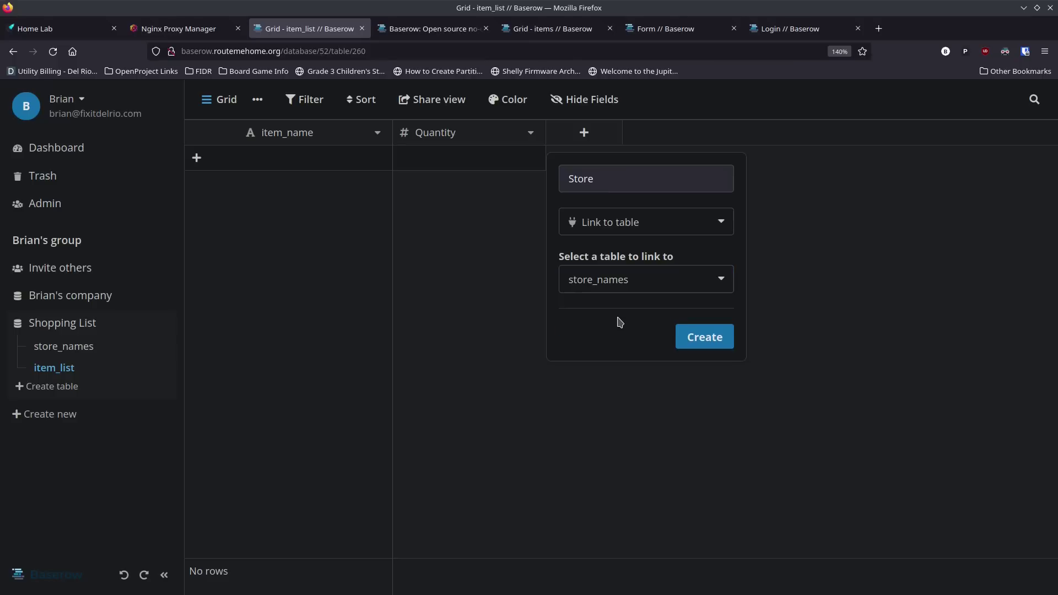
click(695, 337)
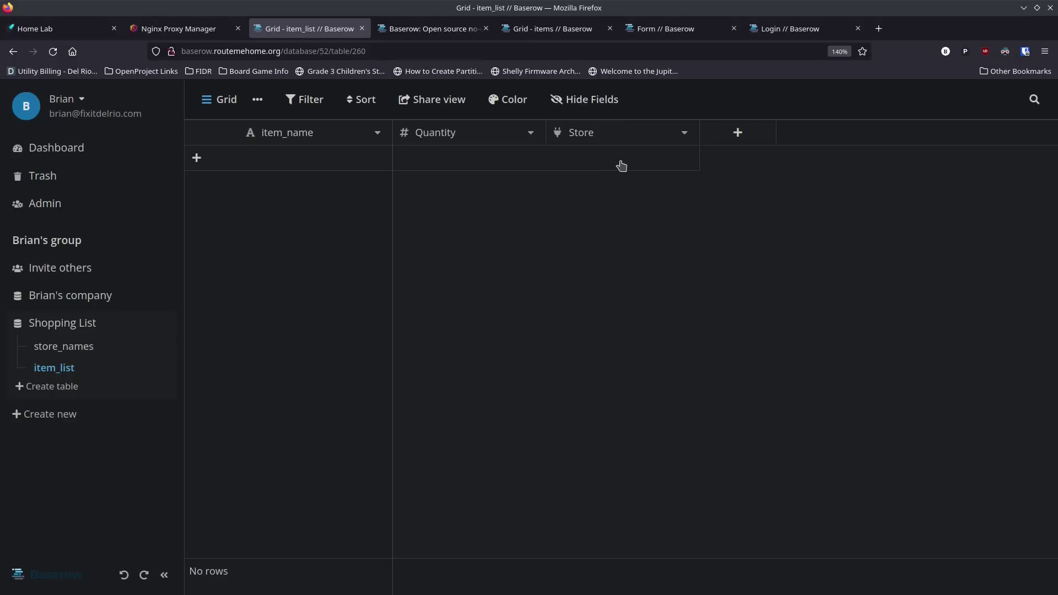
Step: Add a Boolean field named Ordered to the item_list table
click(742, 138)
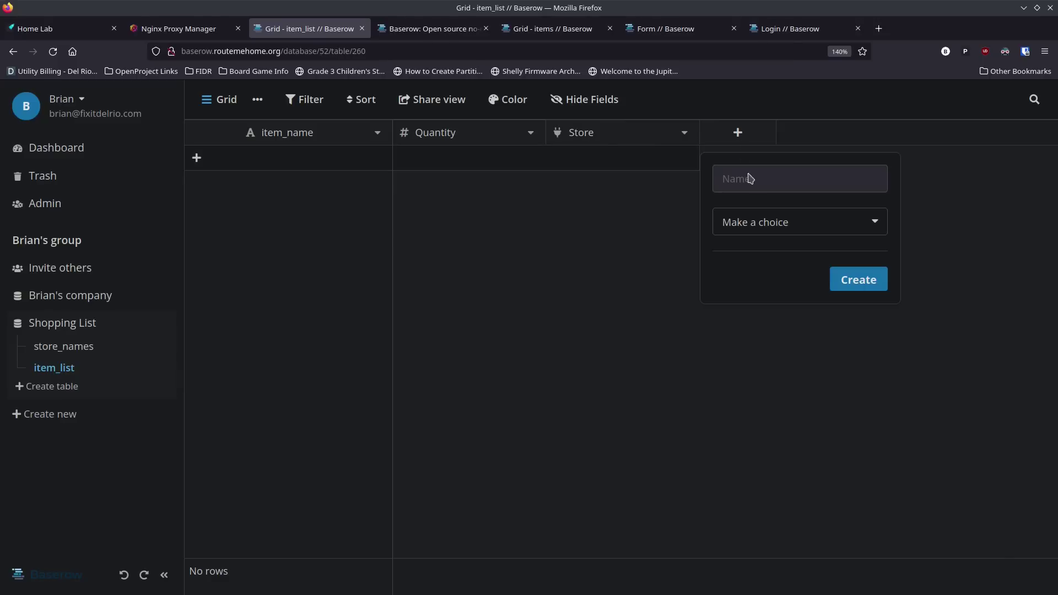
text(Ordered)
click(789, 222)
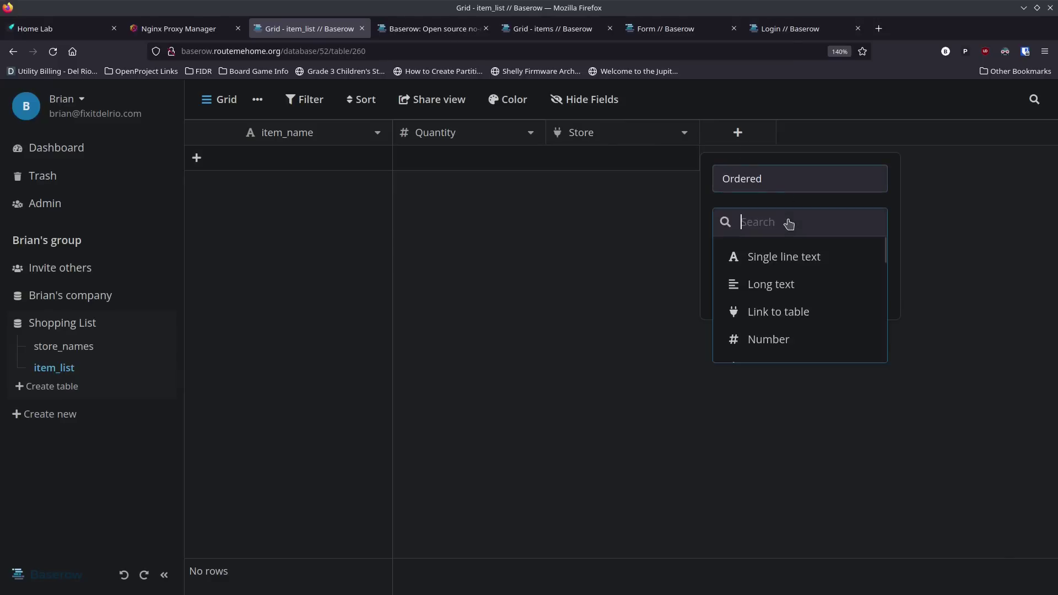
scroll(811, 333, down, 2)
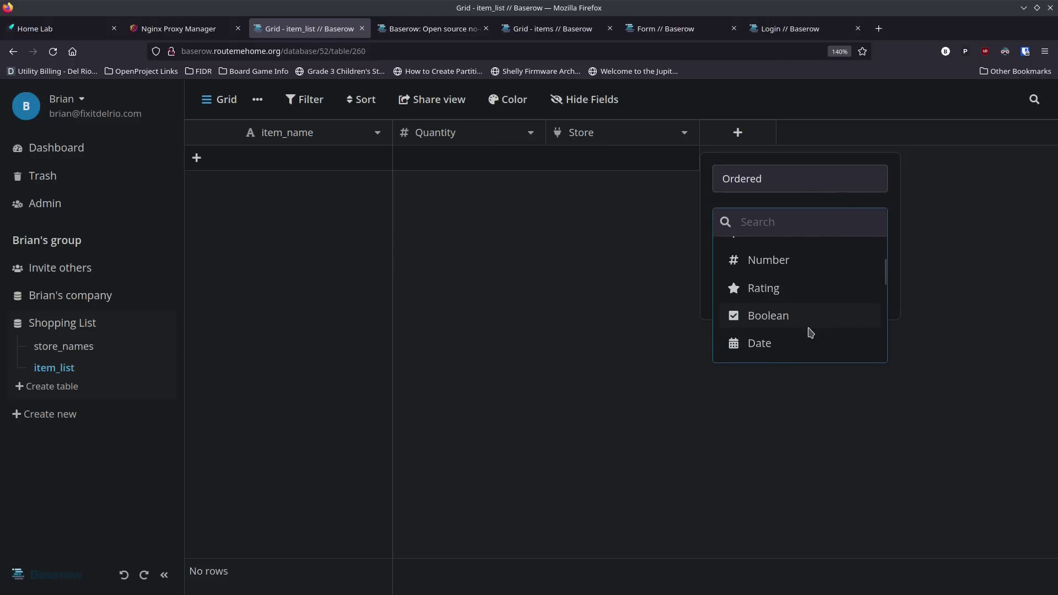
scroll(808, 332, down, 3)
scroll(811, 332, up, 3)
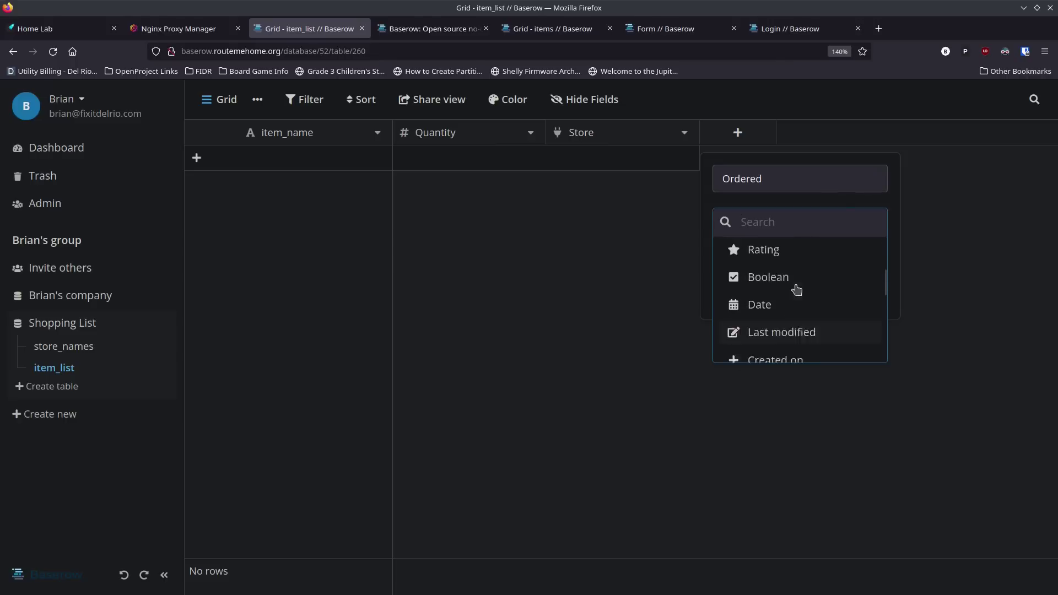
click(795, 328)
click(843, 275)
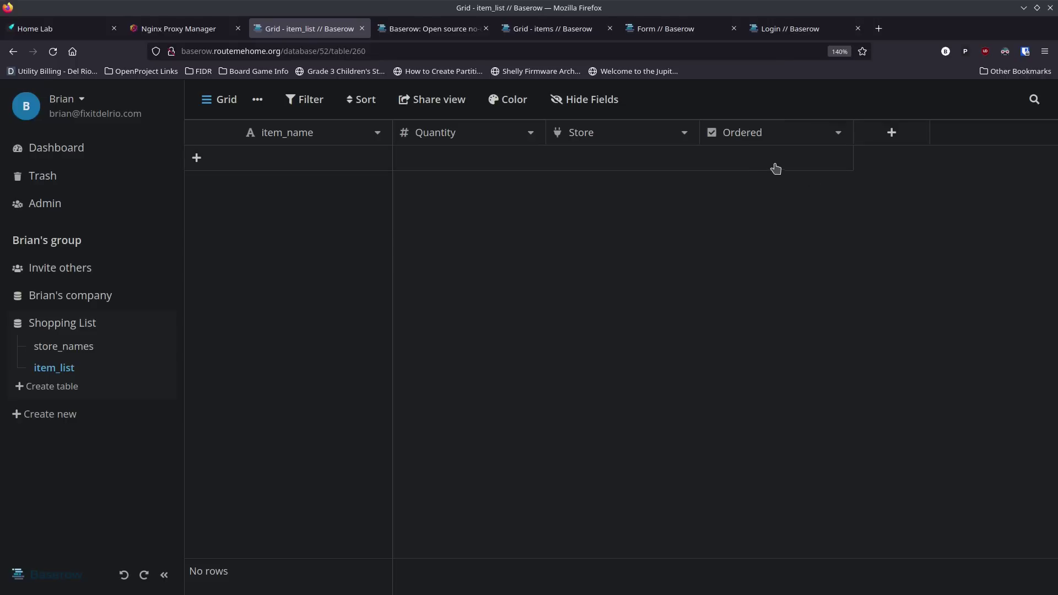
Step: Add a Boolean field named Received to the item_list table
click(891, 137)
text(Received)
key(Return)
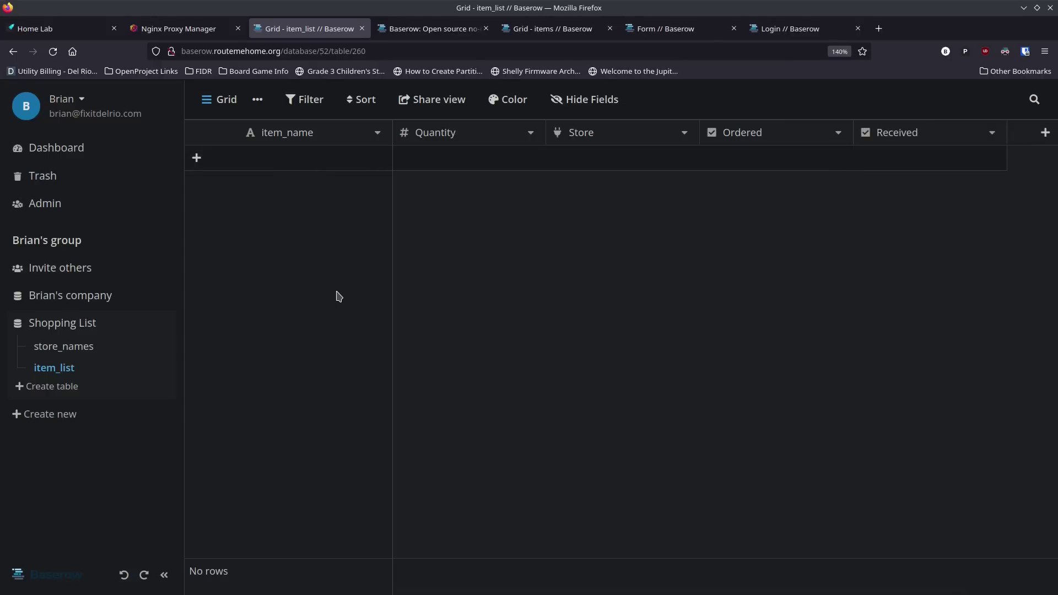
Step: Create a private shareable link for the item_list grid view, leaving password restriction off
click(254, 100)
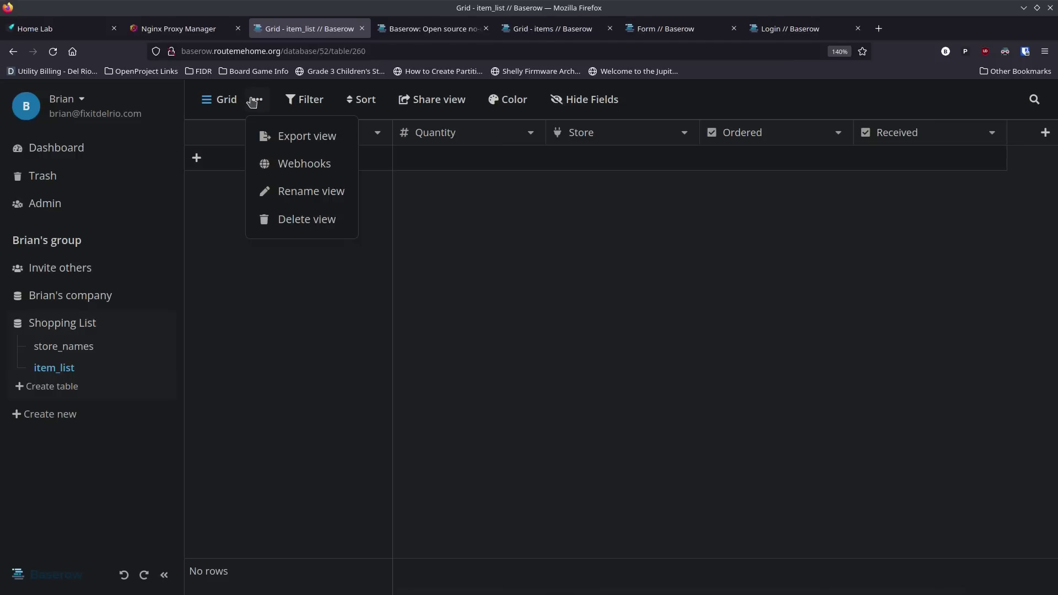
click(253, 100)
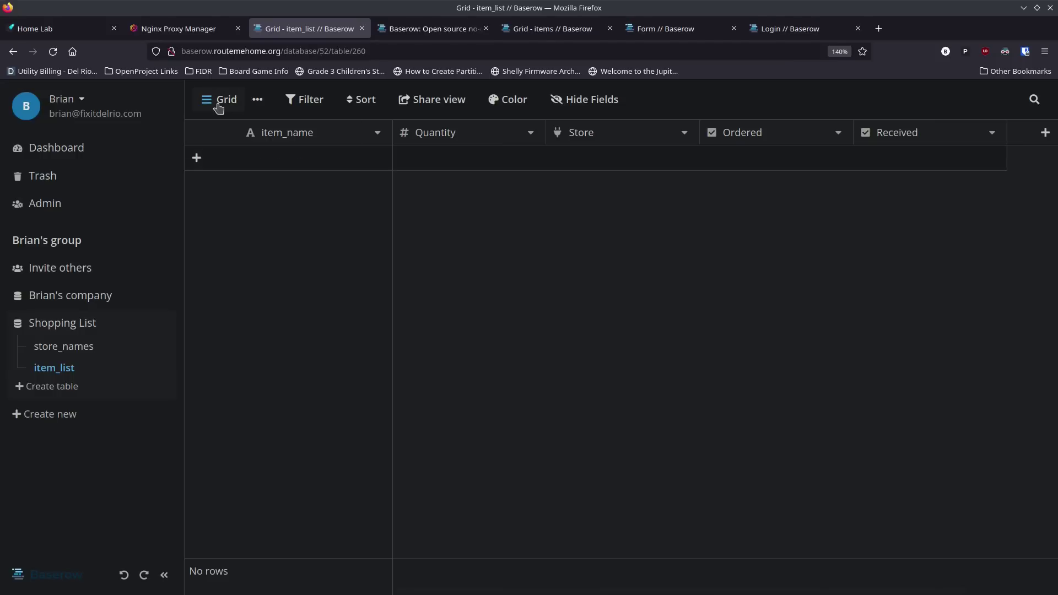
click(427, 102)
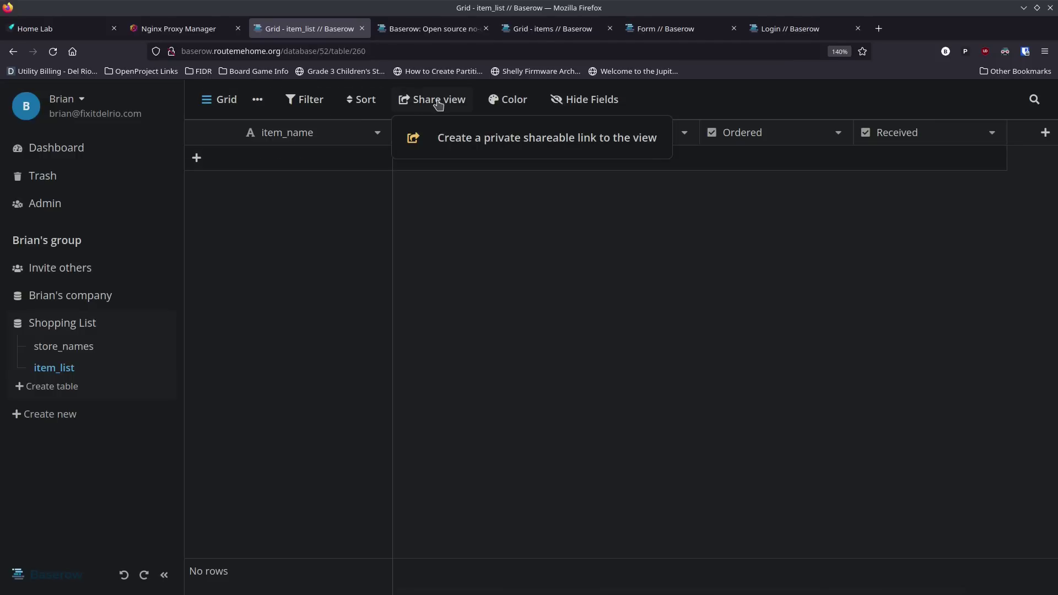
click(467, 133)
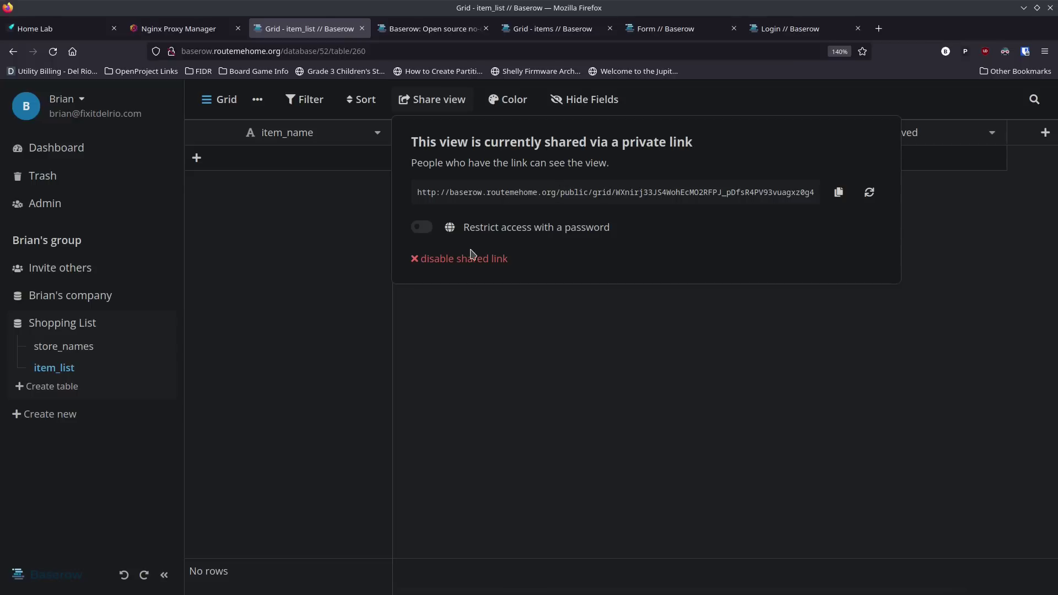
click(494, 307)
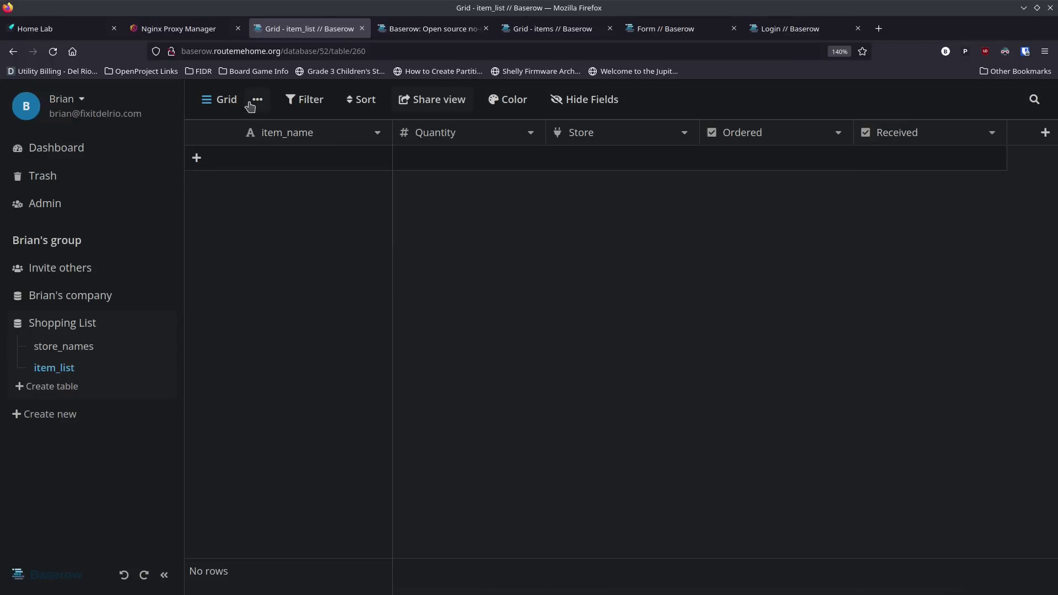
Step: Create a form view named Add Shopping Item for the item_list table
click(219, 101)
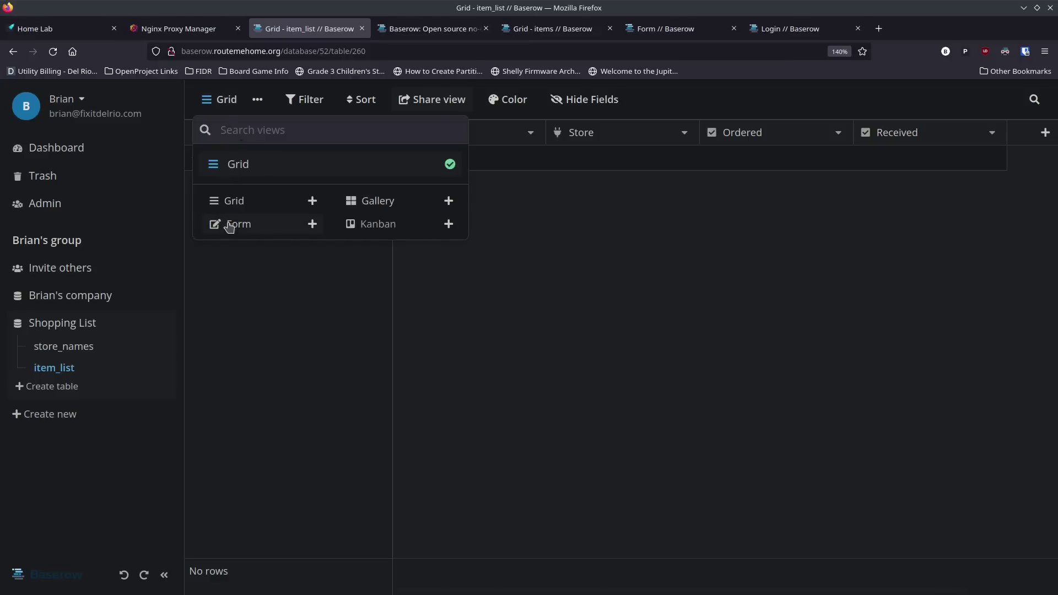
click(295, 228)
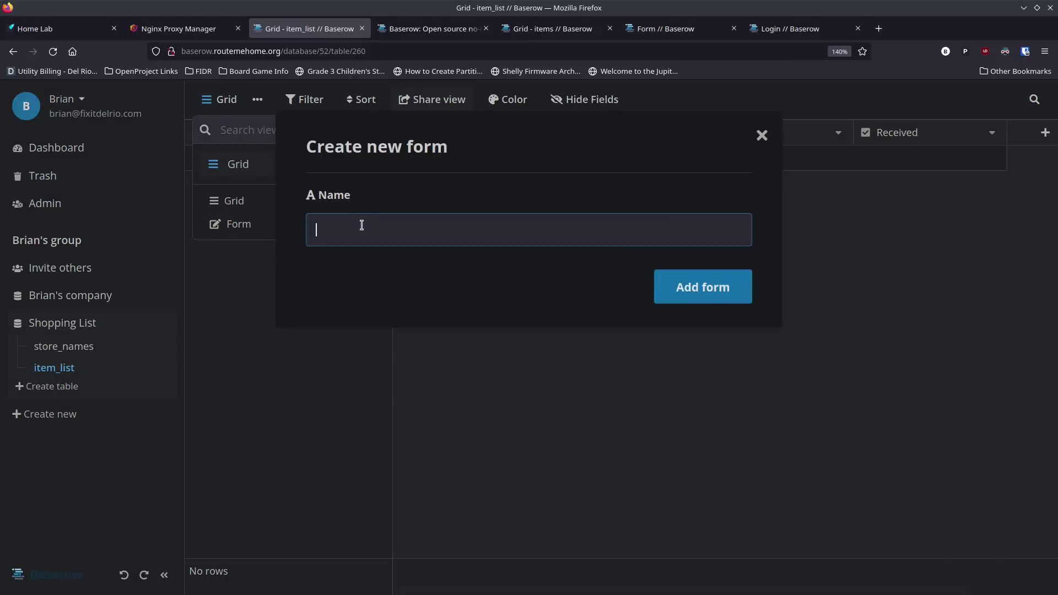
text(Shopping)
key(BackSpace)
key(BackSpace)
key(BackSpace)
key(BackSpace)
key(BackSpace)
key(BackSpace)
key(BackSpace)
key(BackSpace)
text(Add Shopping Item)
click(705, 290)
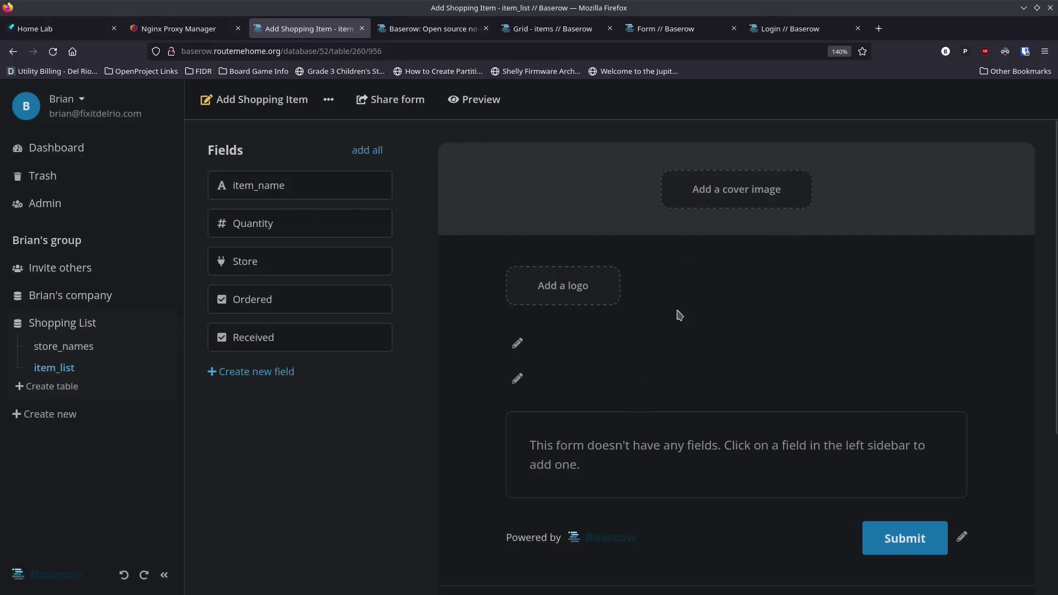
Step: Add the item_name, Quantity and Store fields to the form, leaving out Ordered and Received
scroll(645, 419, down, 4)
scroll(642, 417, up, 3)
scroll(642, 417, down, 3)
scroll(645, 418, up, 4)
click(338, 191)
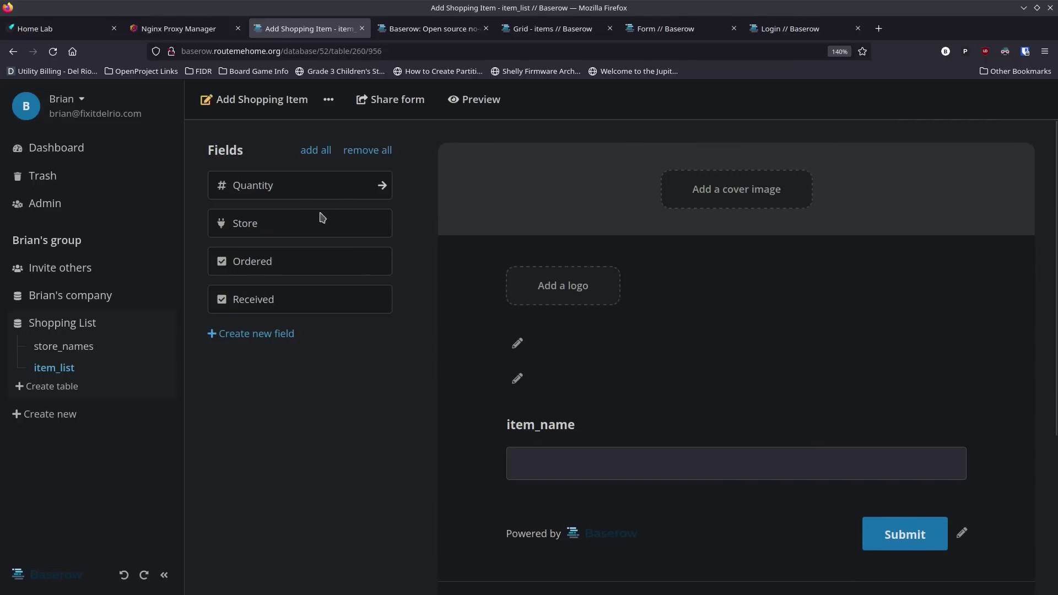
click(325, 194)
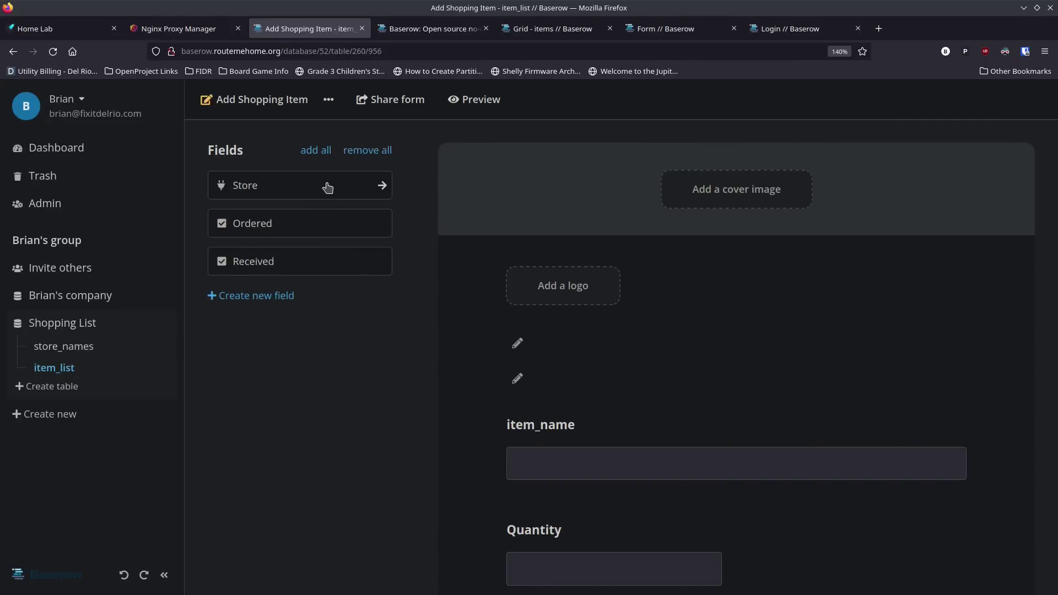
click(327, 187)
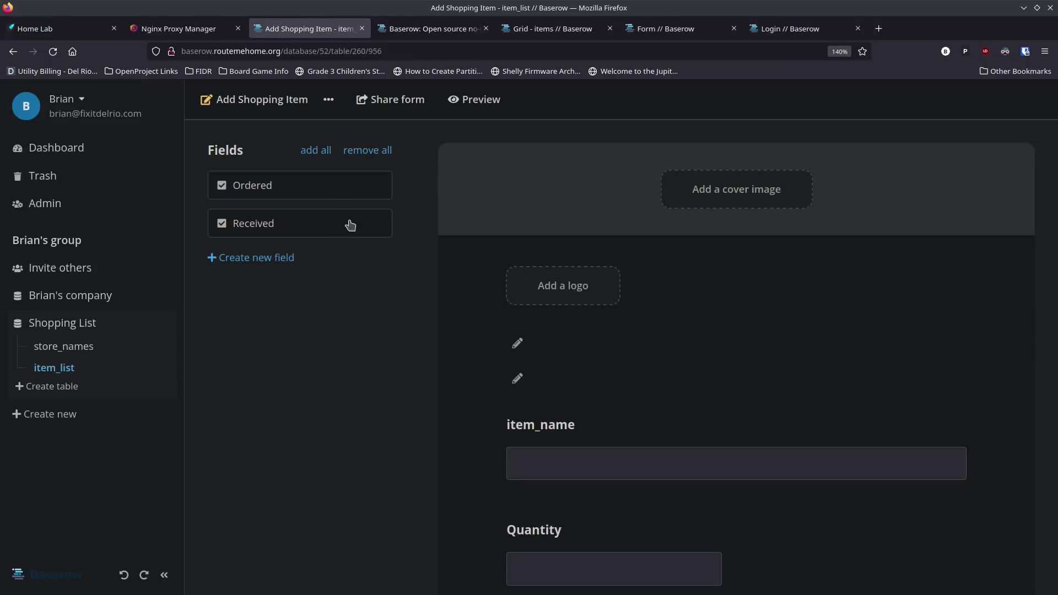
scroll(484, 462, down, 5)
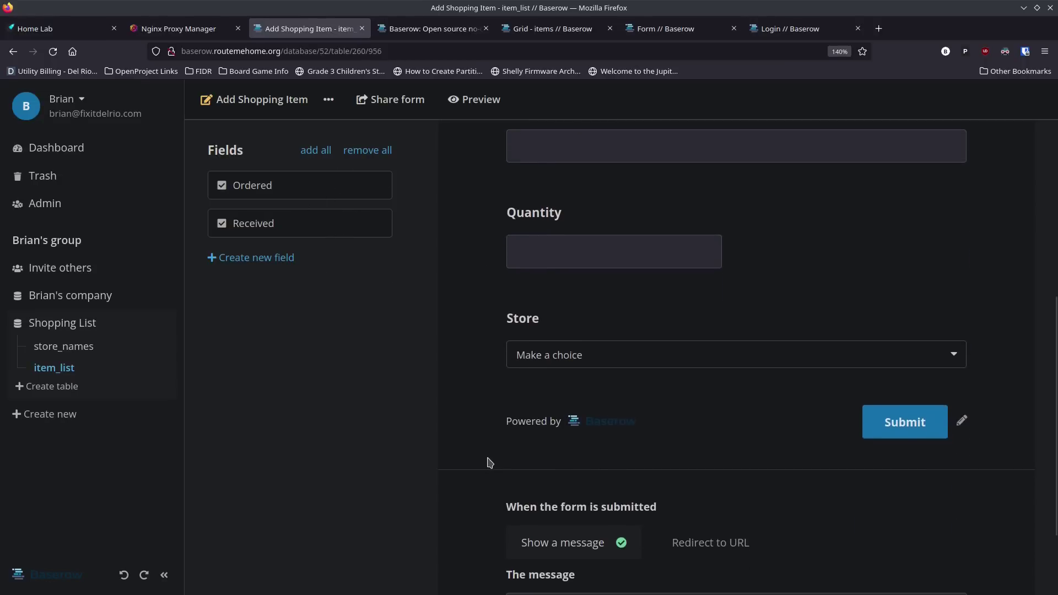
scroll(489, 464, up, 3)
scroll(489, 464, up, 3)
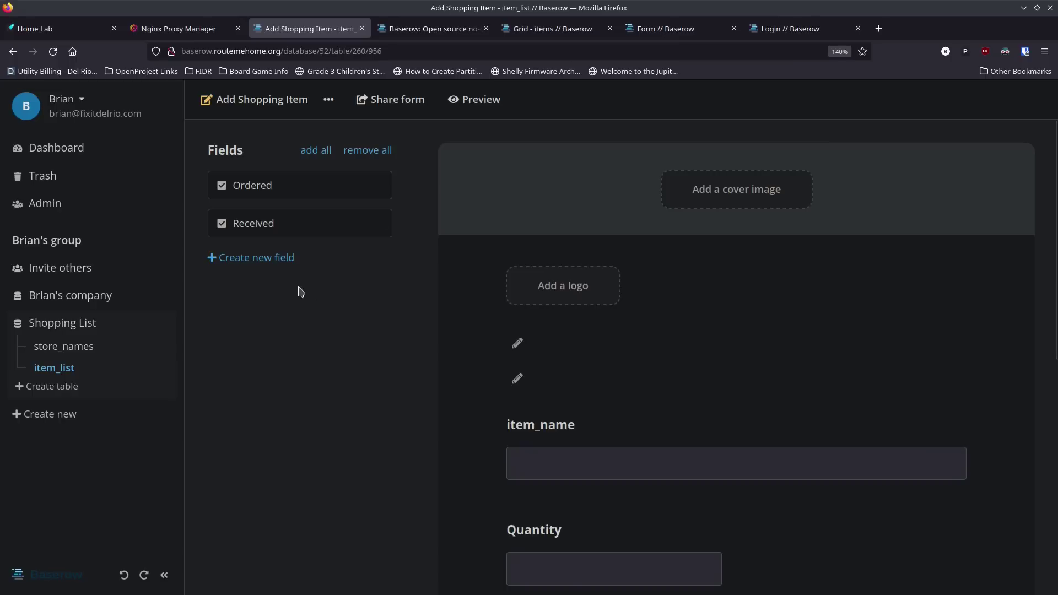
Step: Change the text of the form's submit button to Add Item
scroll(441, 397, down, 5)
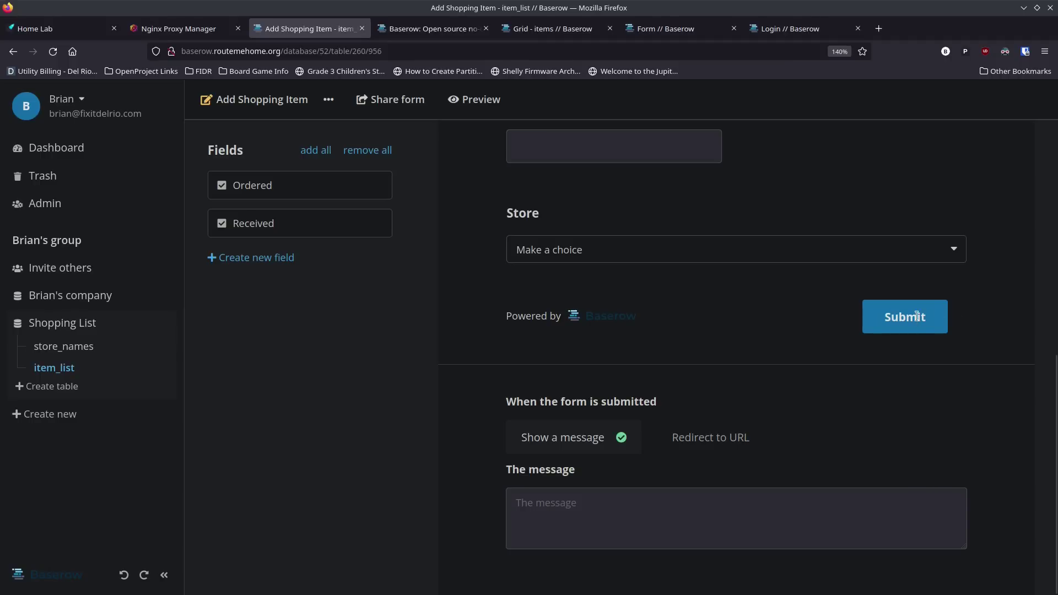
drag(926, 315, 863, 326)
text(Add Item)
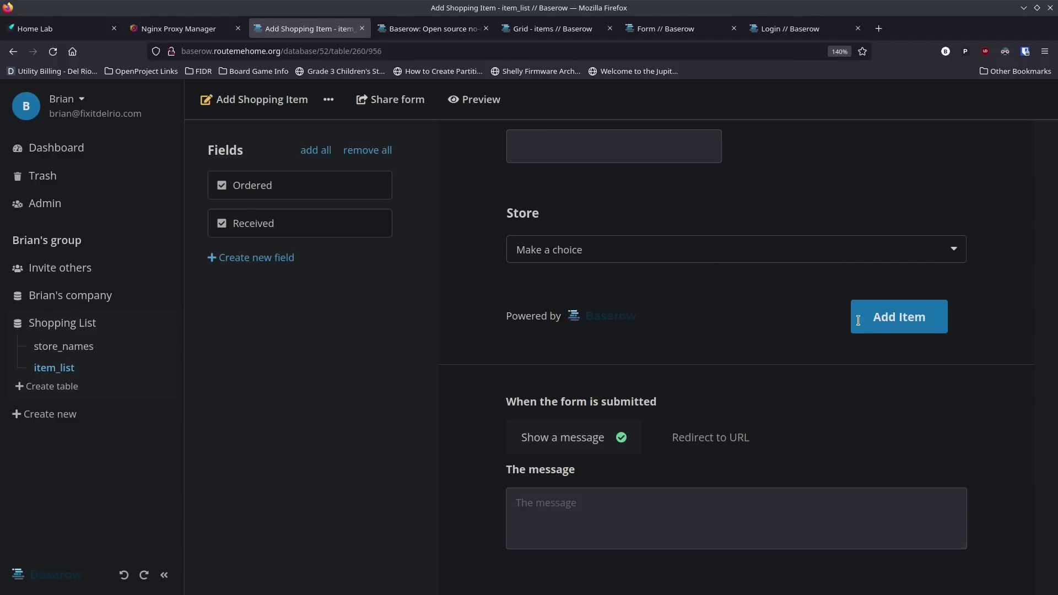
click(771, 379)
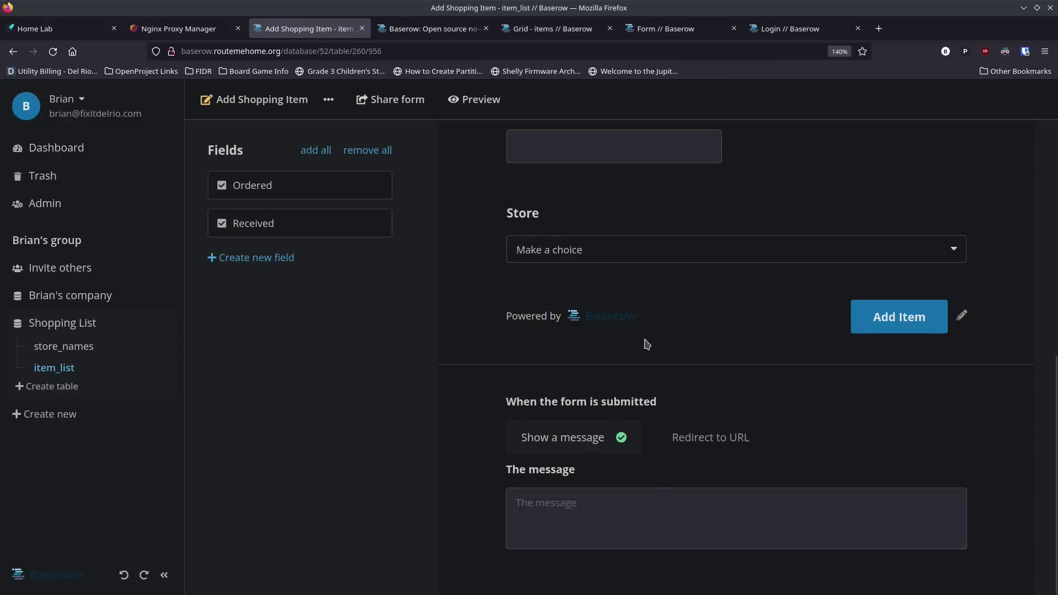
Step: Change the form label of the item_name field to Item, keeping it required
scroll(485, 334, up, 7)
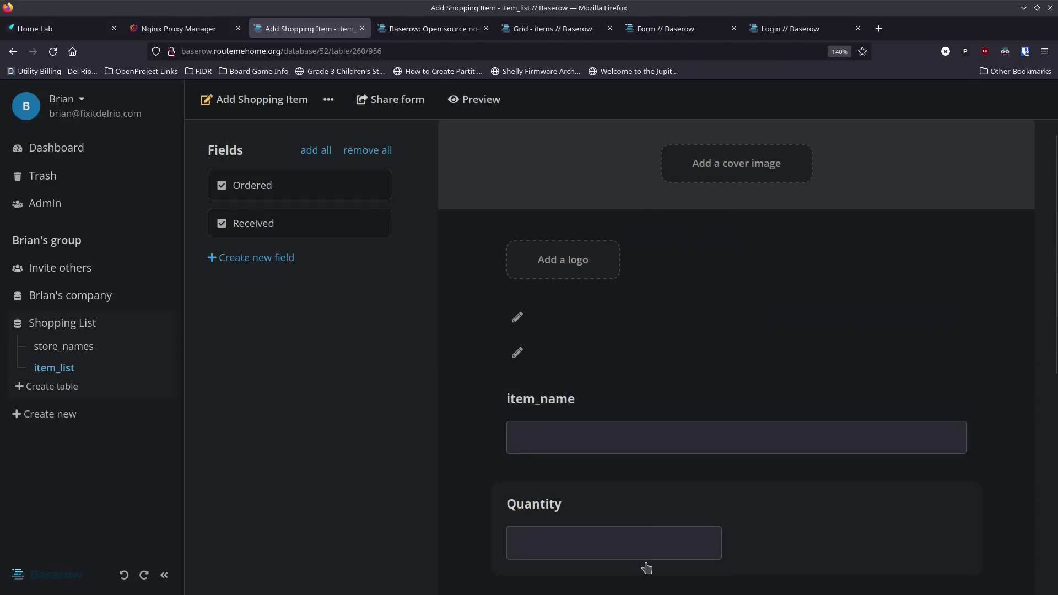
click(549, 398)
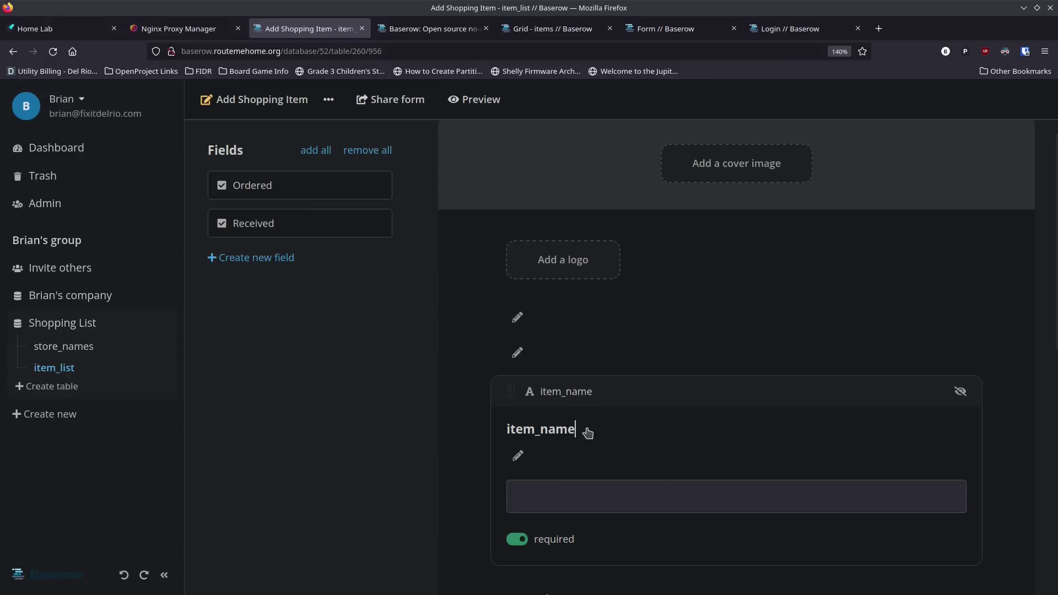
key(BackSpace)
key(BackSpace)
key(BackSpace)
key(BackSpace)
key(BackSpace)
key(BackSpace)
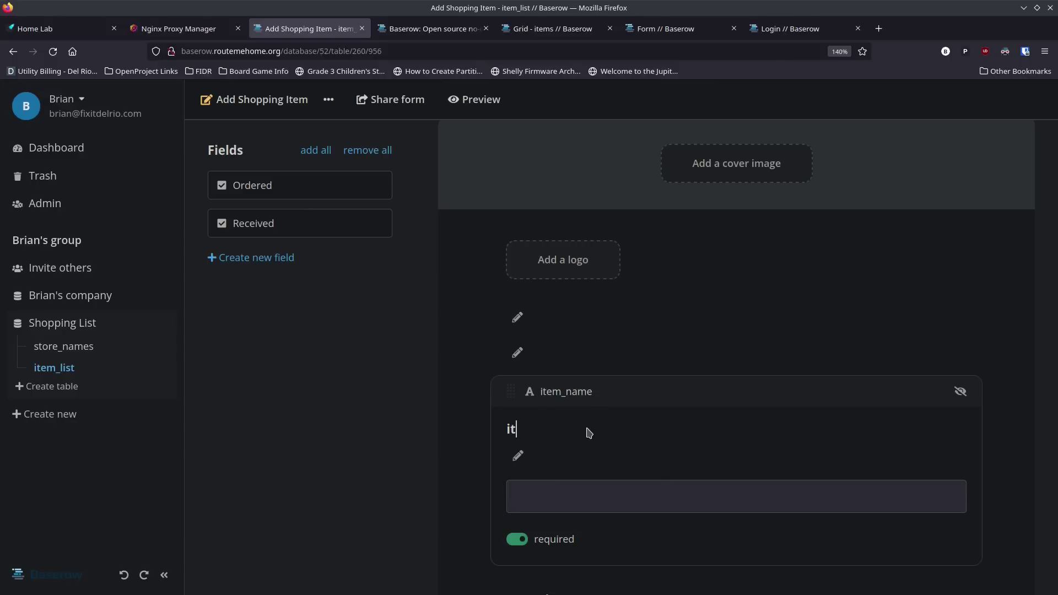
text(em)
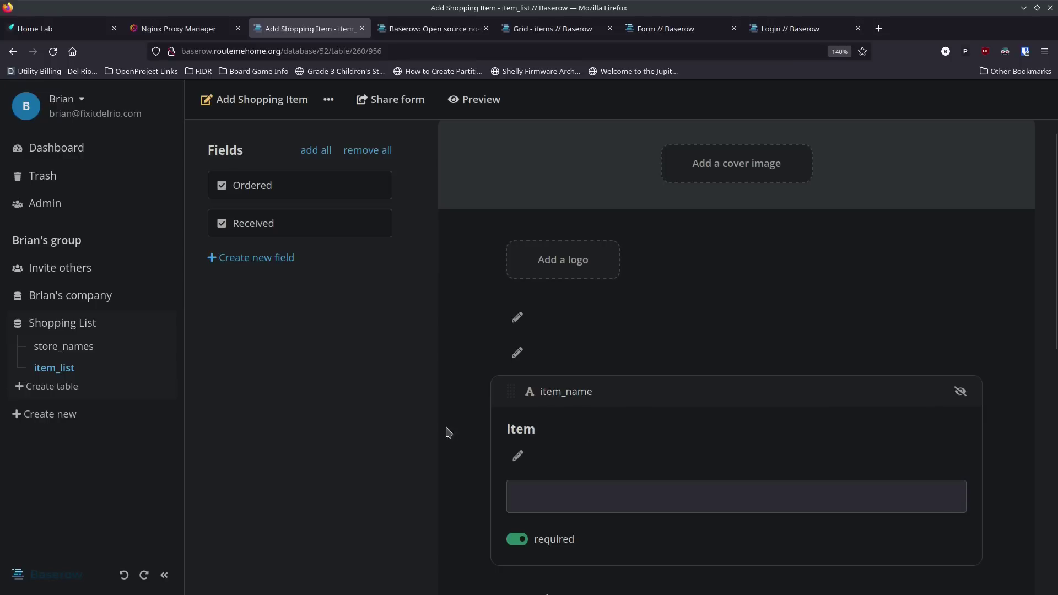
Step: Create a private shareable link for the Add Shopping Item form and copy it
scroll(431, 428, down, 4)
scroll(547, 357, down, 2)
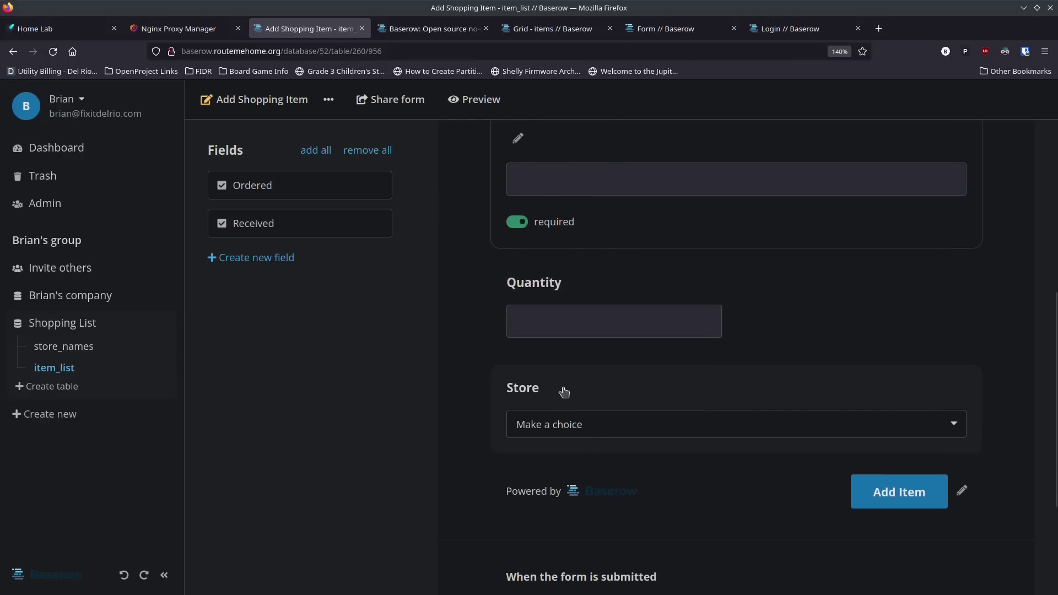
scroll(451, 422, down, 2)
scroll(456, 487, up, 5)
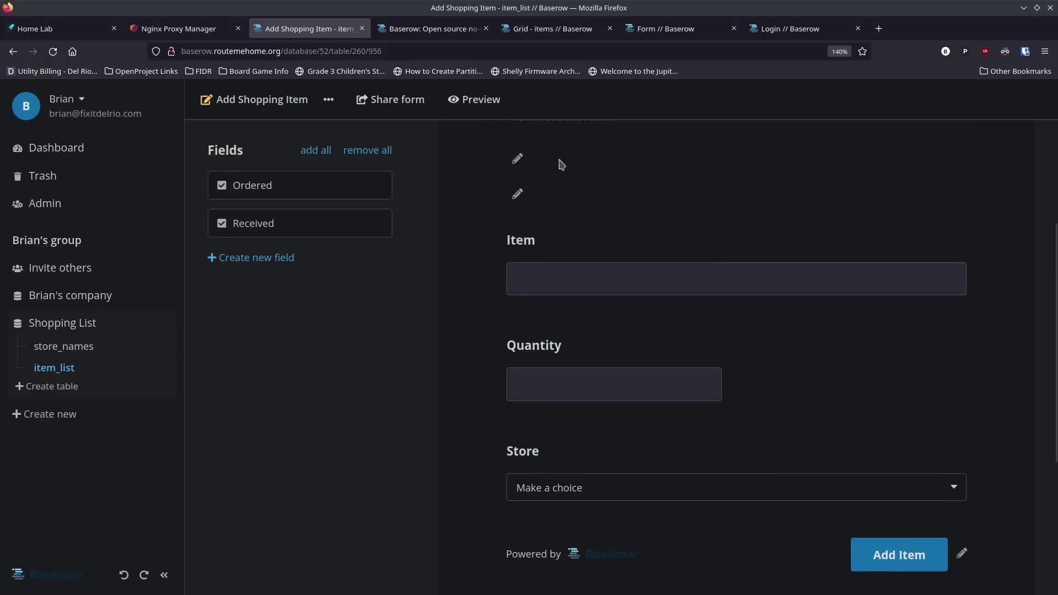
click(410, 105)
click(446, 141)
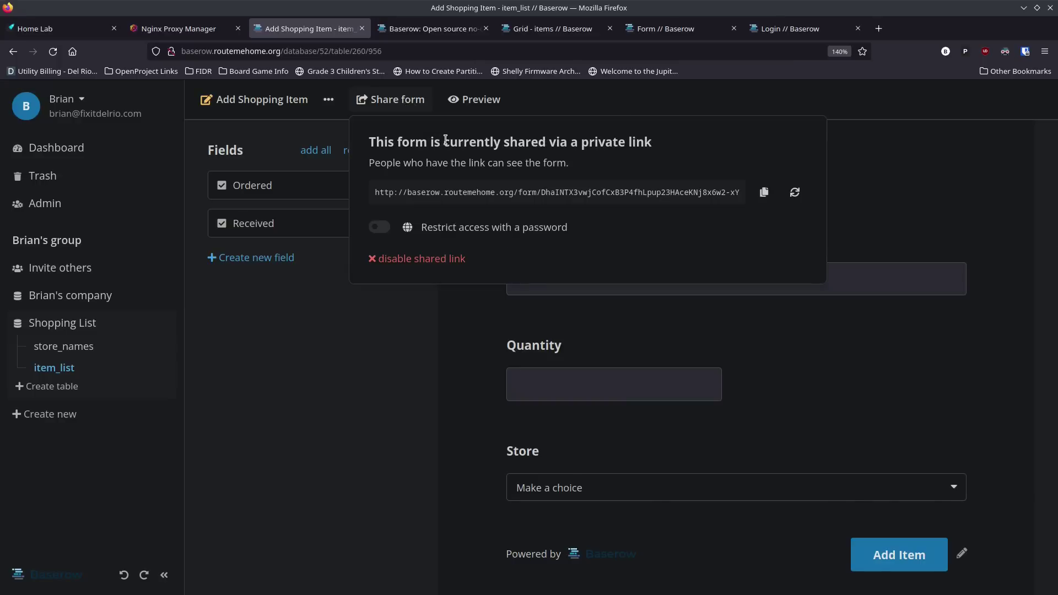
click(763, 192)
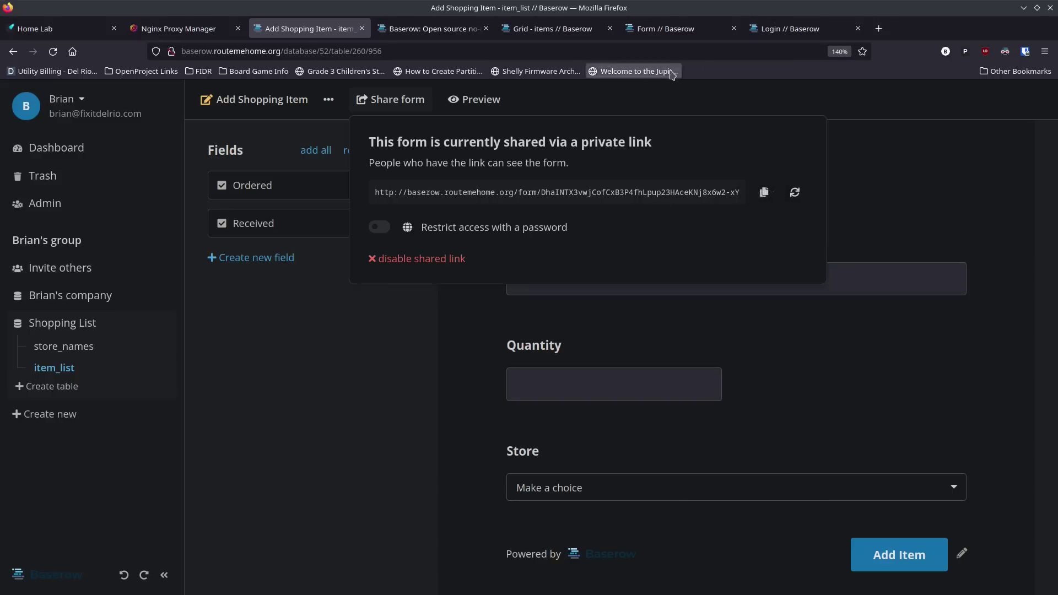
click(764, 192)
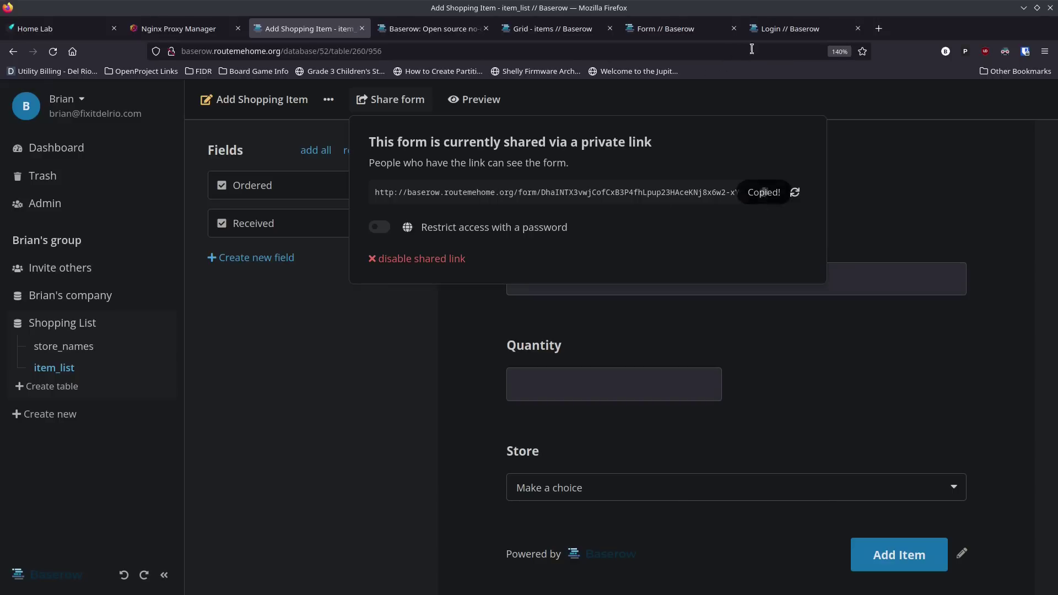
Step: Open the copied form link in a new browser tab
click(877, 30)
click(518, 49)
key(ctrl+v)
key(Return)
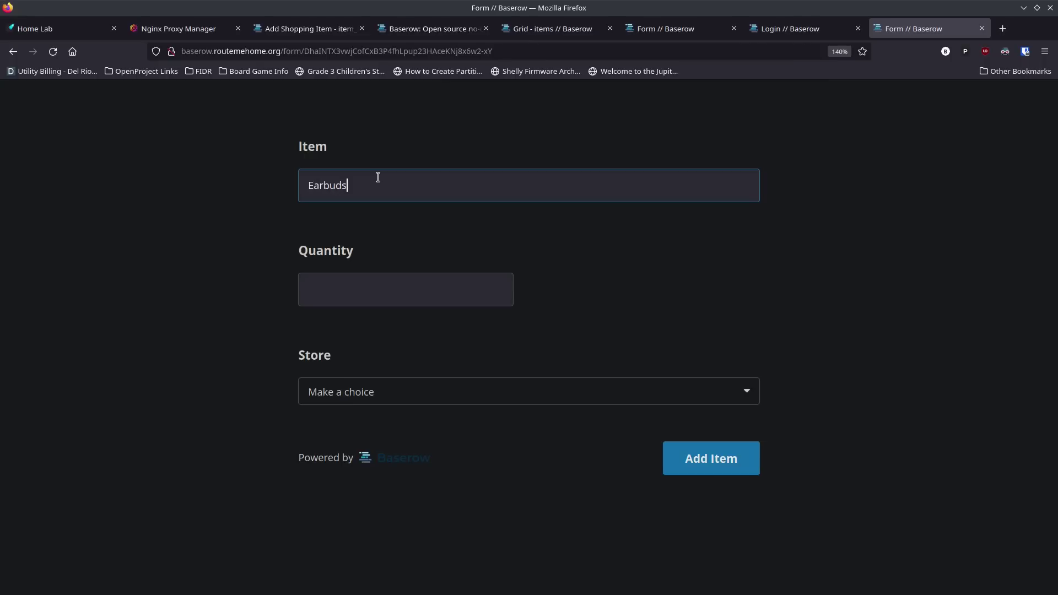
Step: Complete the Earbuds entry with quantity 1 and store Apple Store, and submit the form
key(Tab)
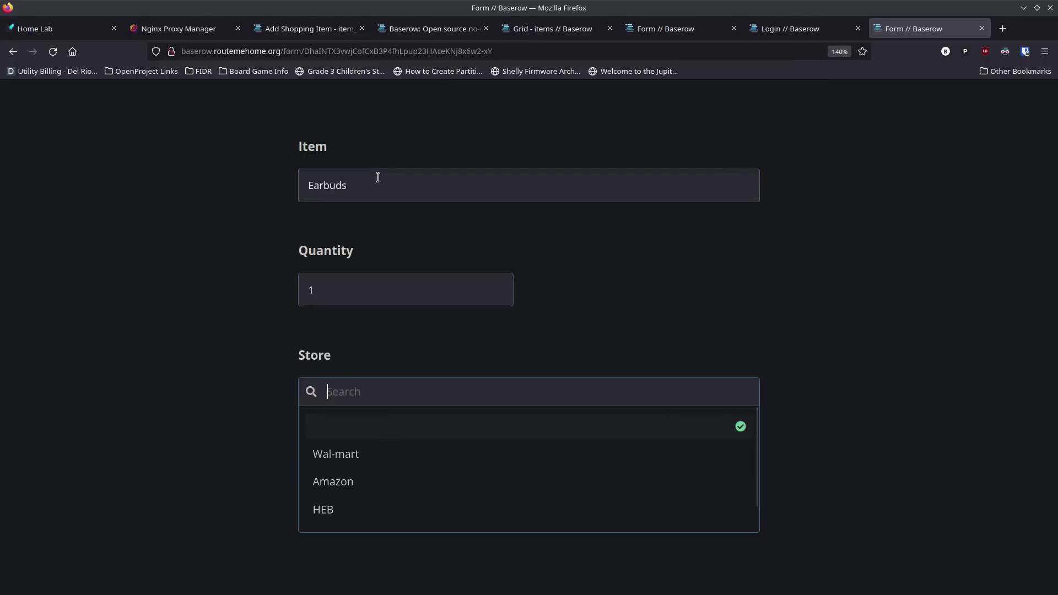
text(a)
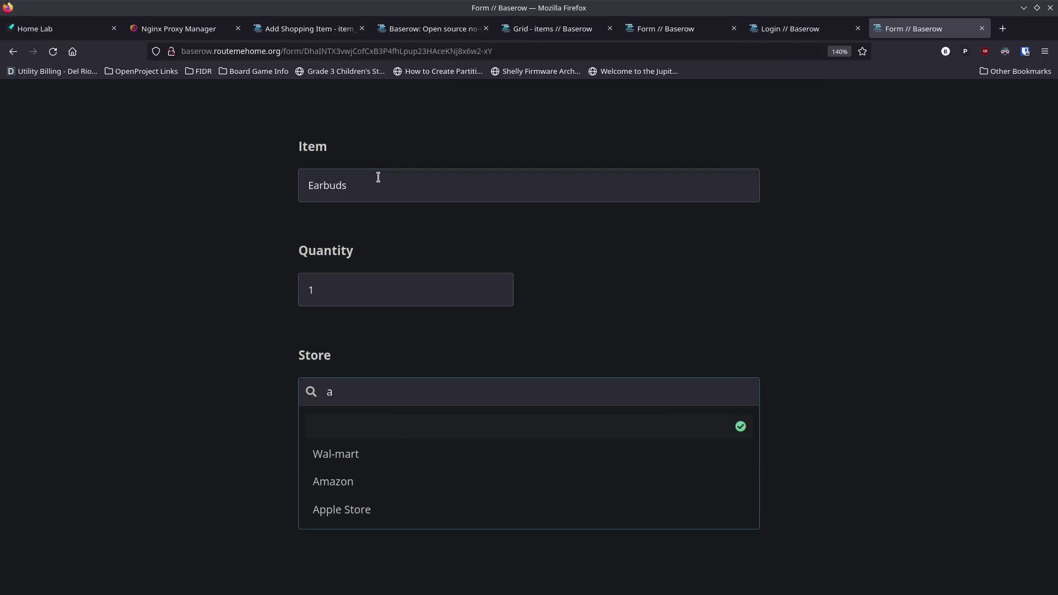
text(pp)
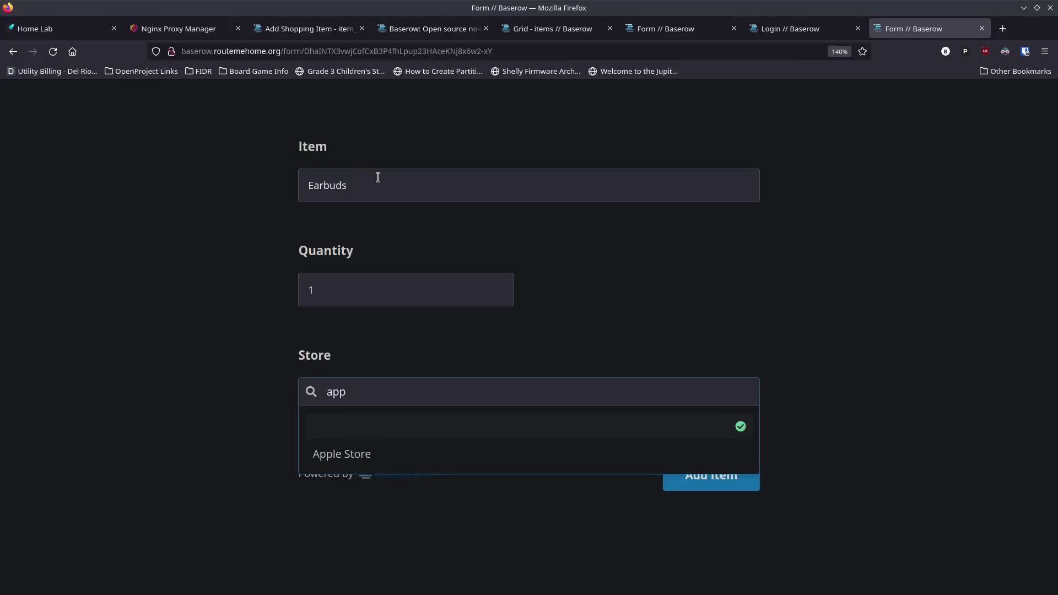
click(382, 458)
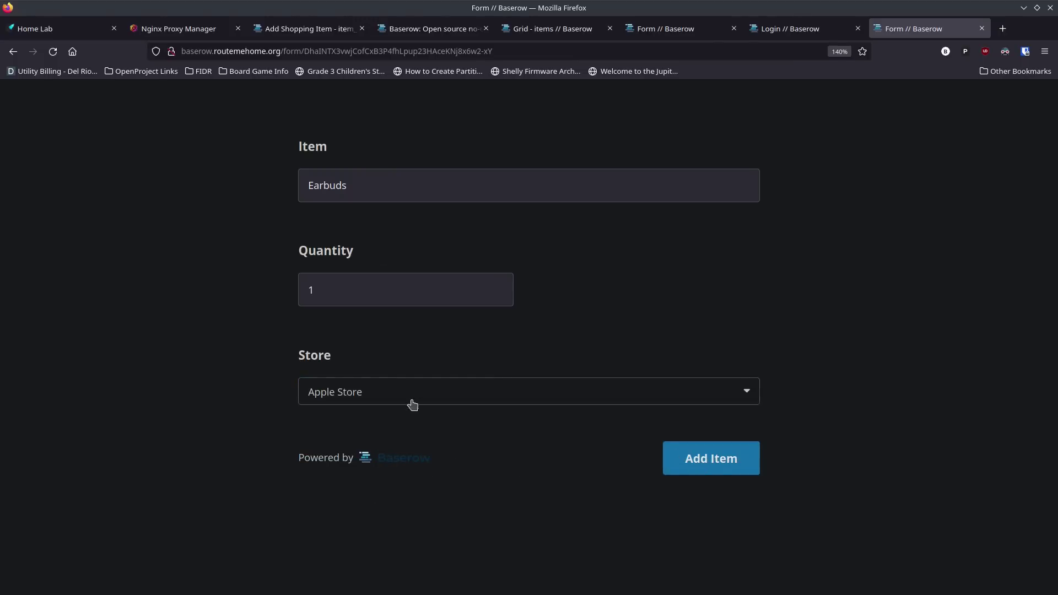
click(693, 473)
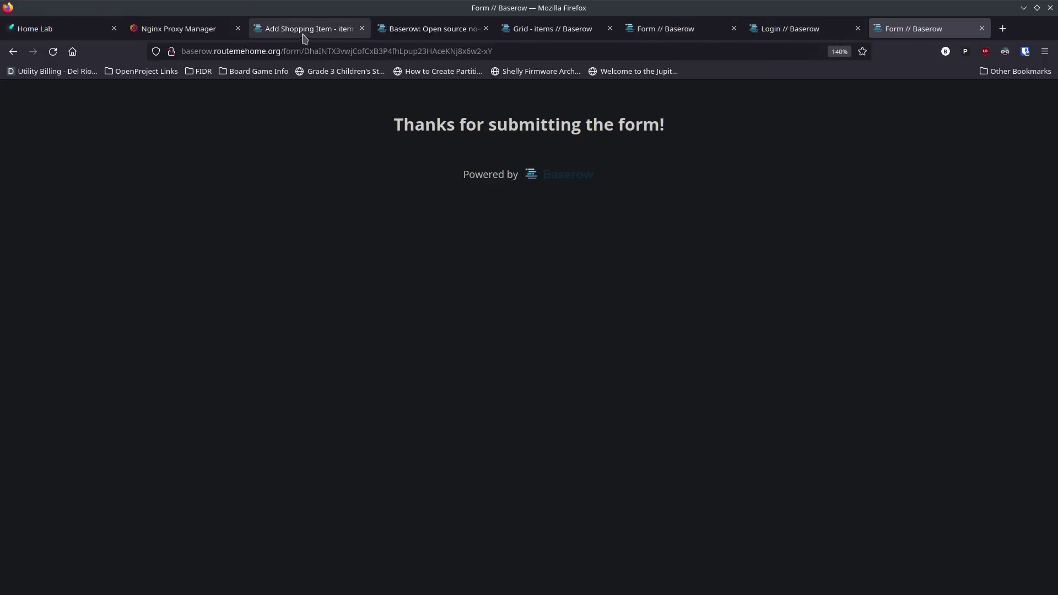
Step: Set the Add Shopping Item form to redirect to its own shared link when it is submitted
click(794, 30)
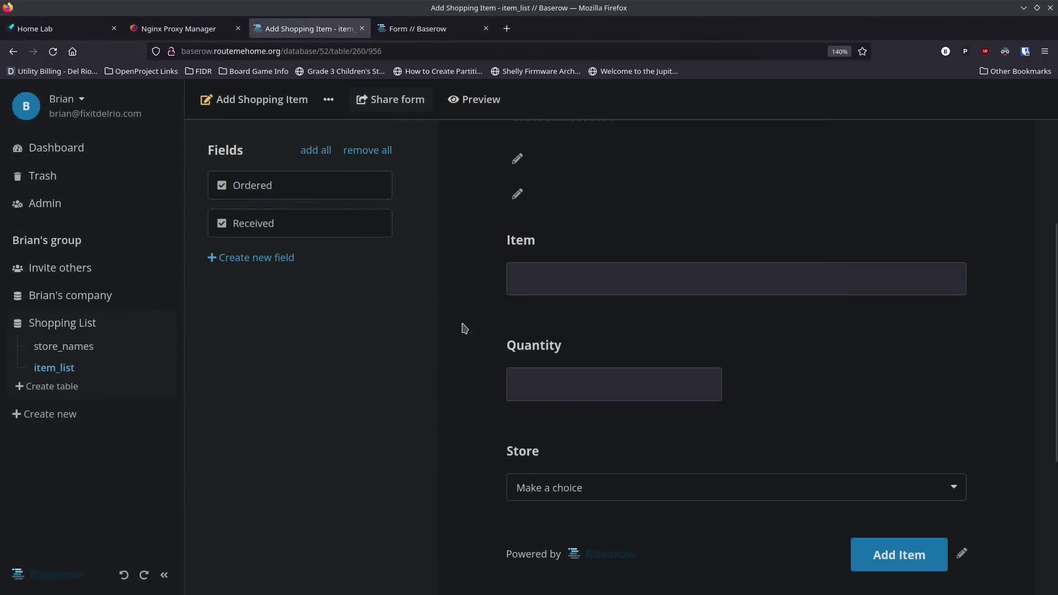
scroll(479, 413, down, 4)
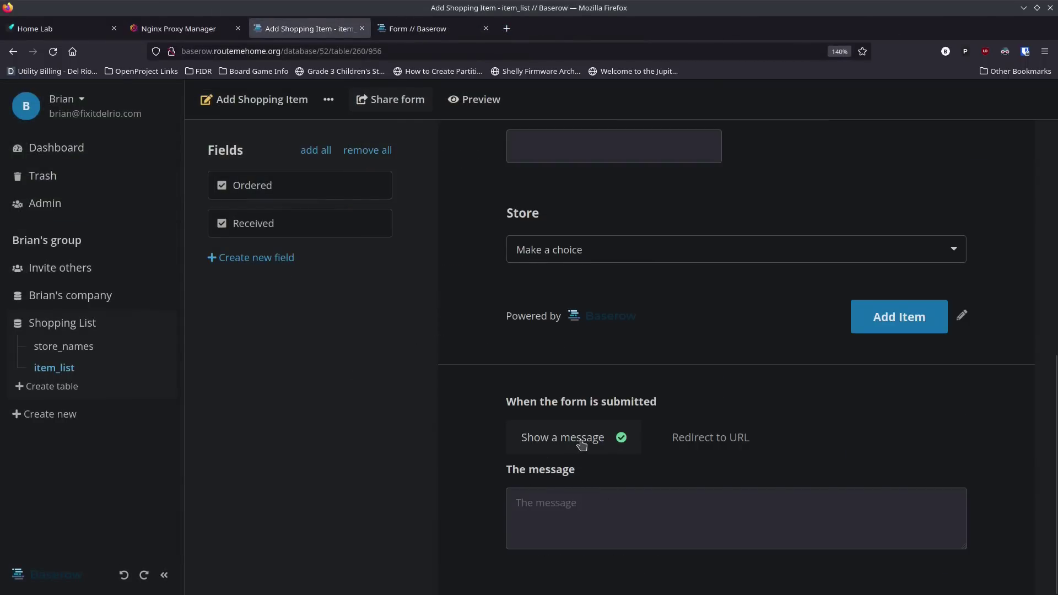
click(680, 438)
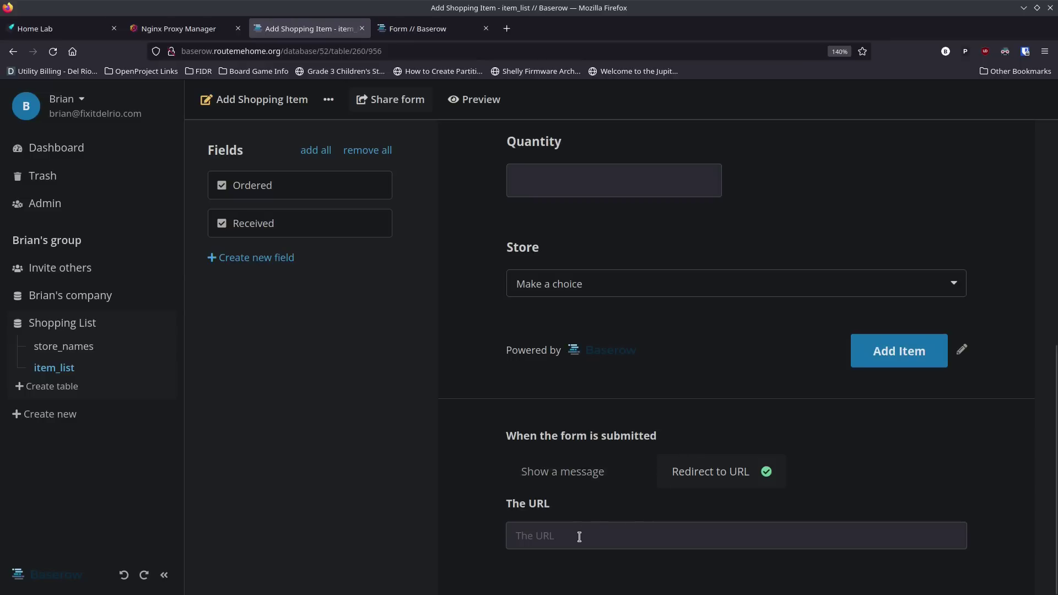
key(ctrl+v)
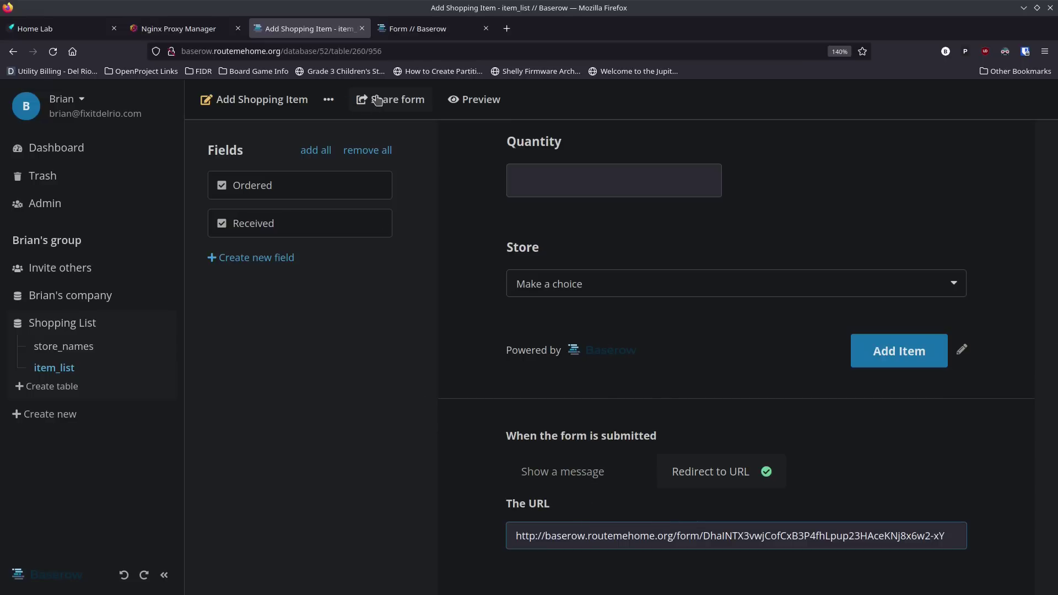
Step: Reload the shared form and submit the item Hamburger Meat with quantity 2 and store HEB
click(413, 33)
click(515, 53)
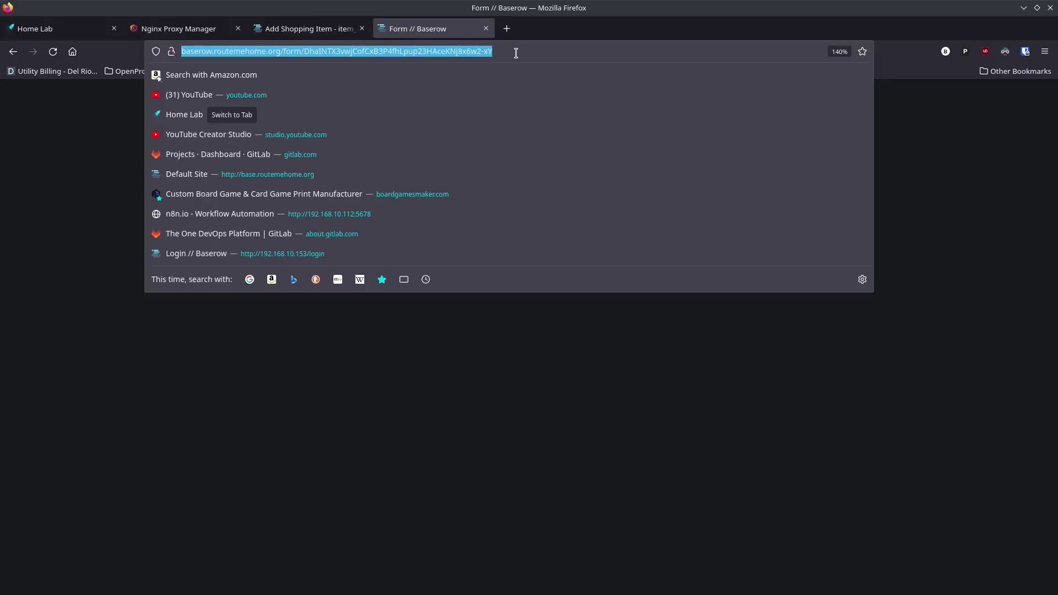
key(Return)
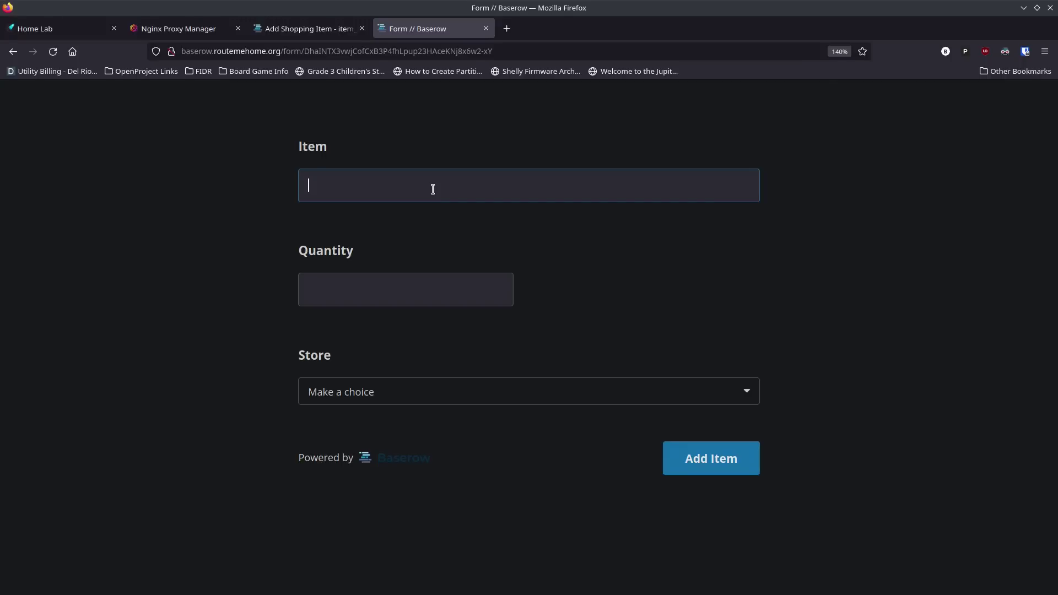
text(Hamburger M)
text(eat)
text(2)
key(Tab)
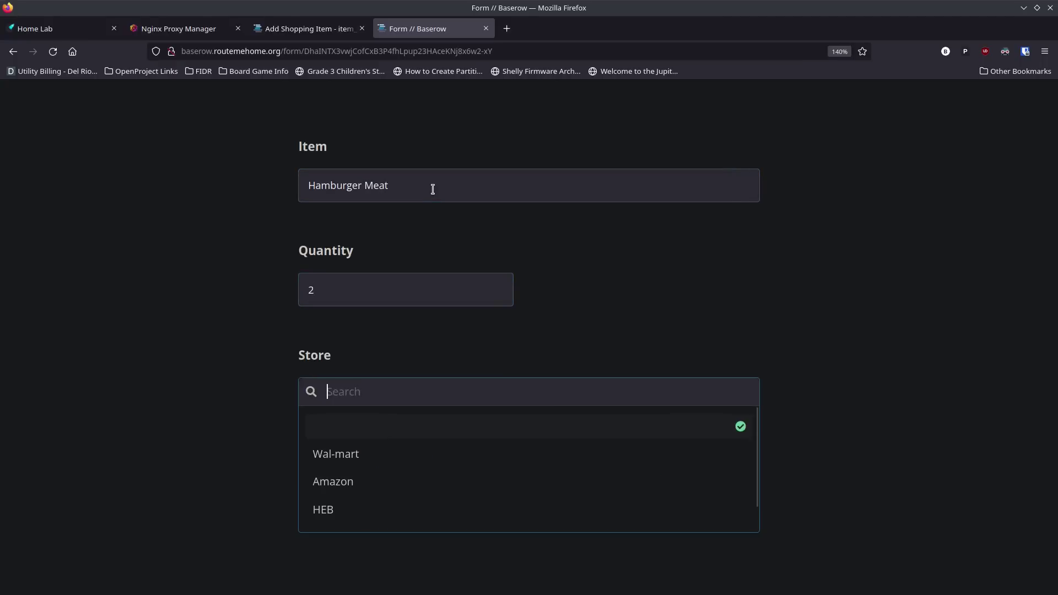
text(he)
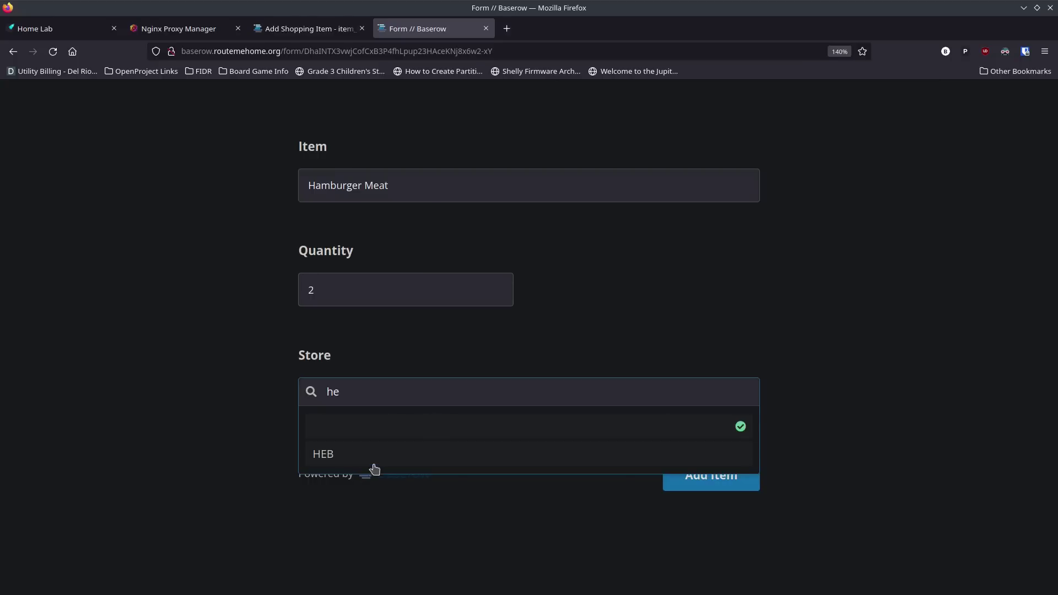
click(374, 464)
click(713, 461)
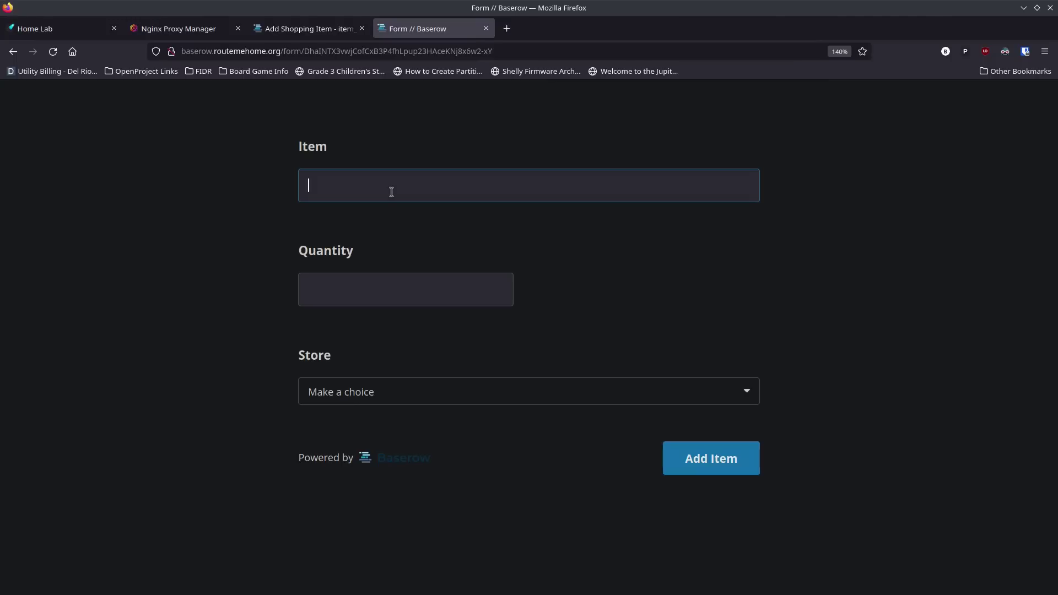
Step: Submit another form entry for Milk with quantity 1 and store HEB
text(Milk)
key(Tab)
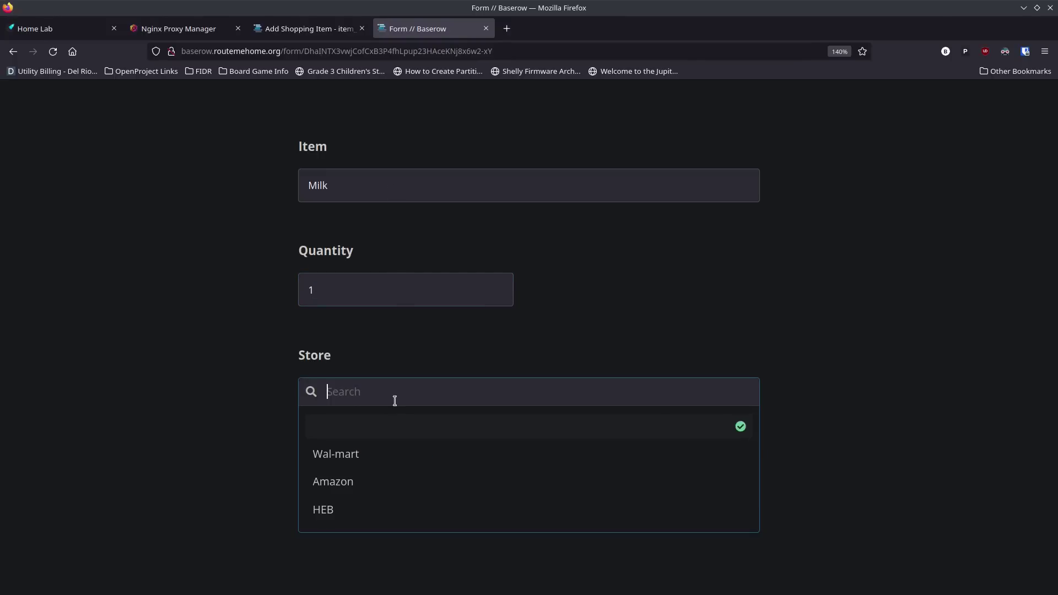
click(362, 512)
click(728, 469)
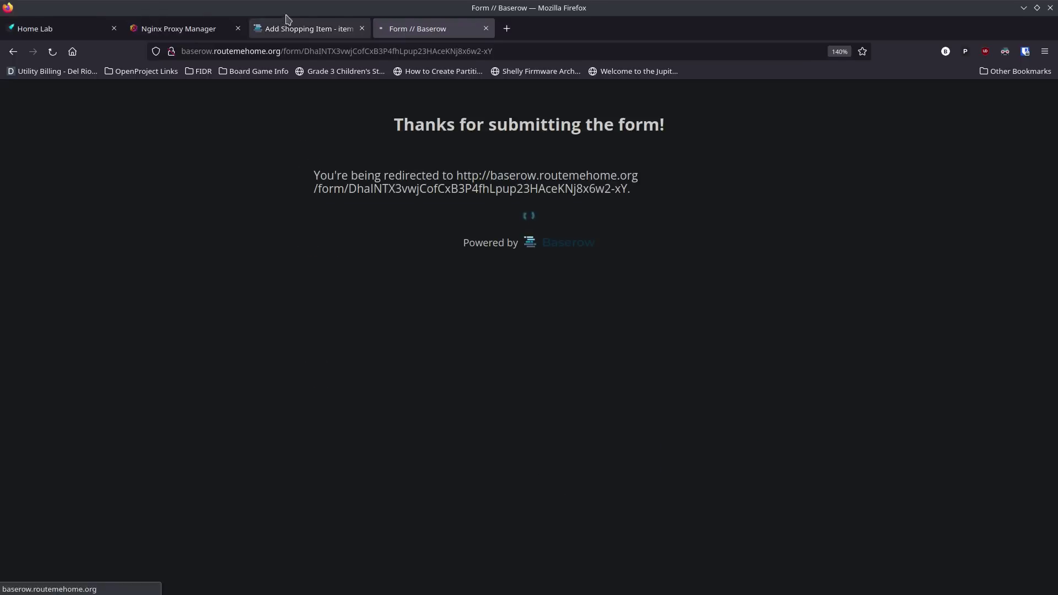
Step: Return to the item_list table's grid and start creating a new webhook for it
click(337, 34)
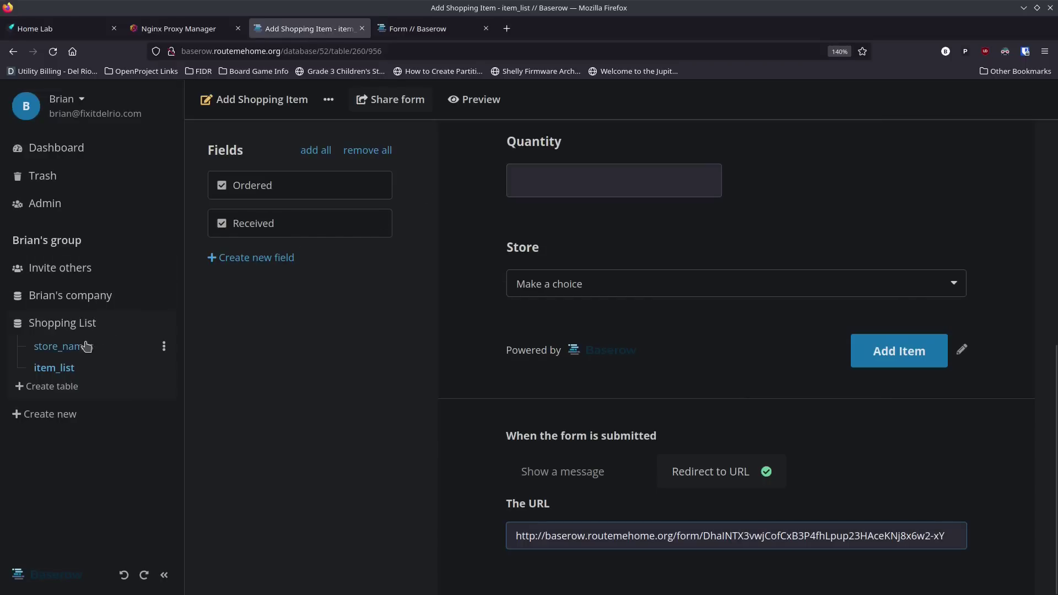
click(61, 369)
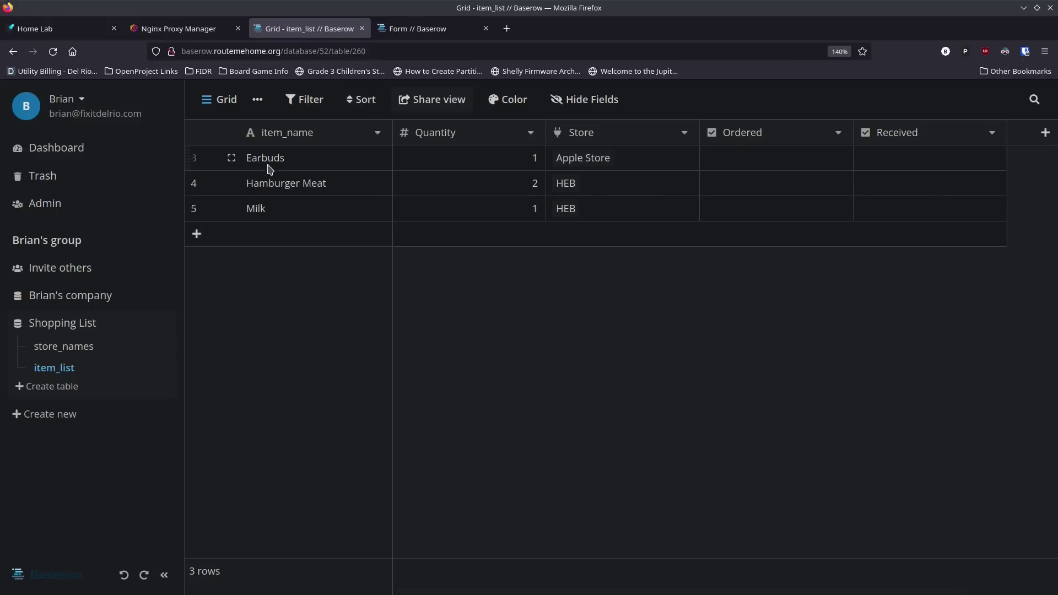
click(257, 101)
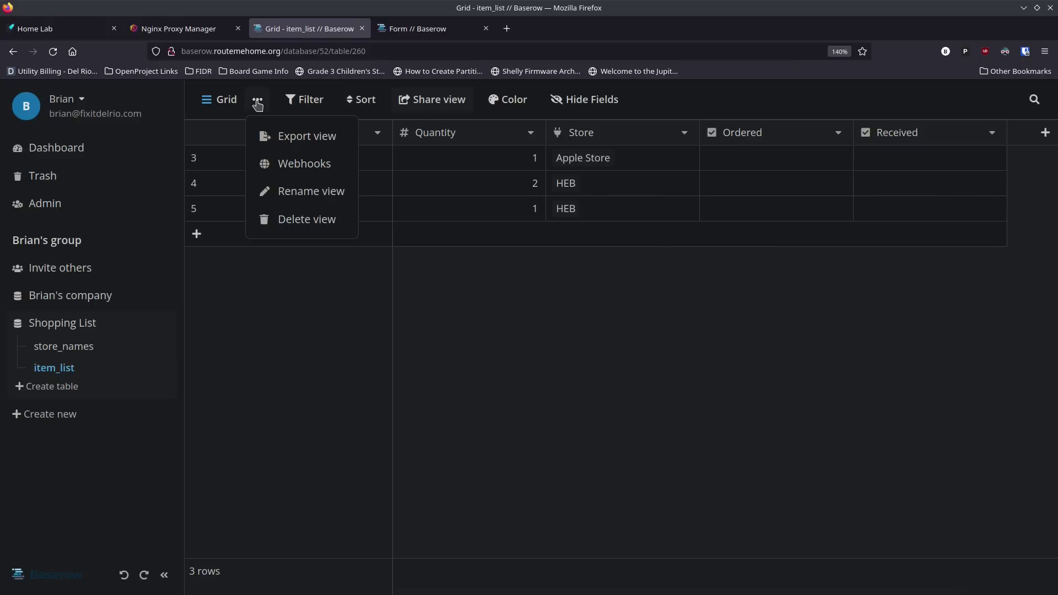
click(302, 165)
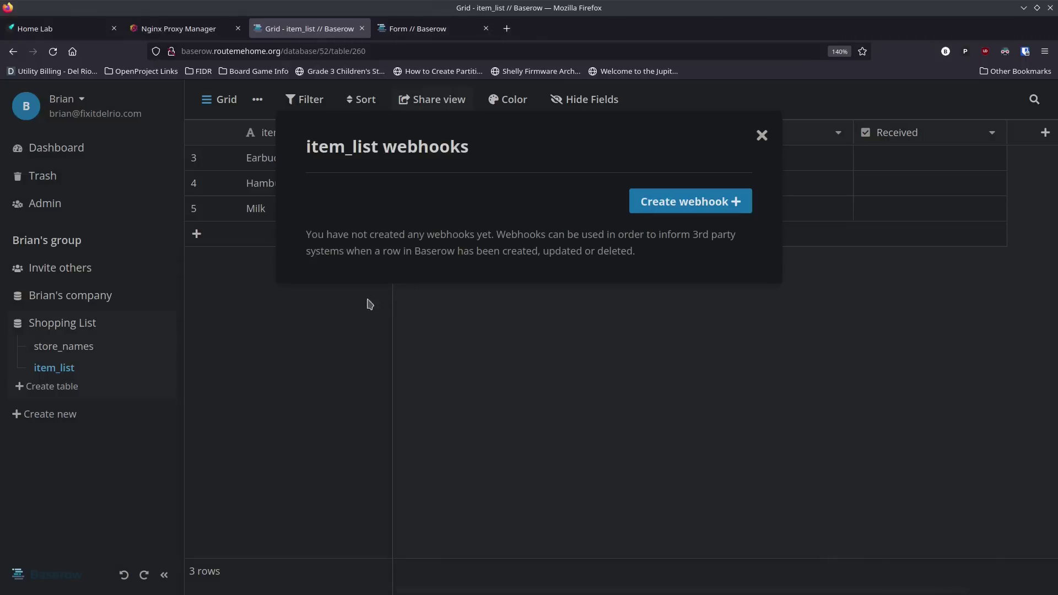
click(655, 206)
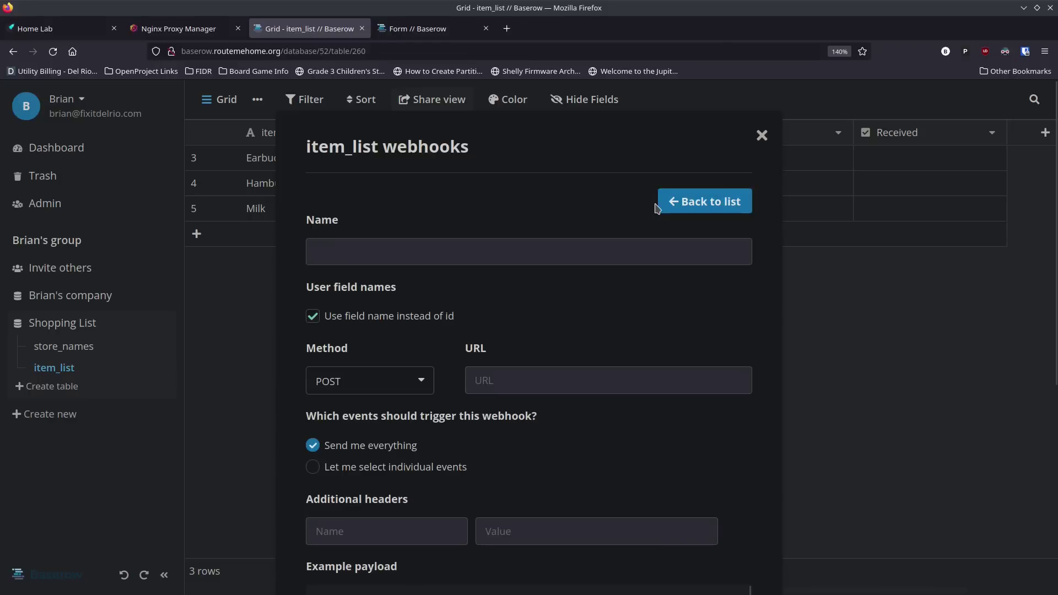
click(401, 255)
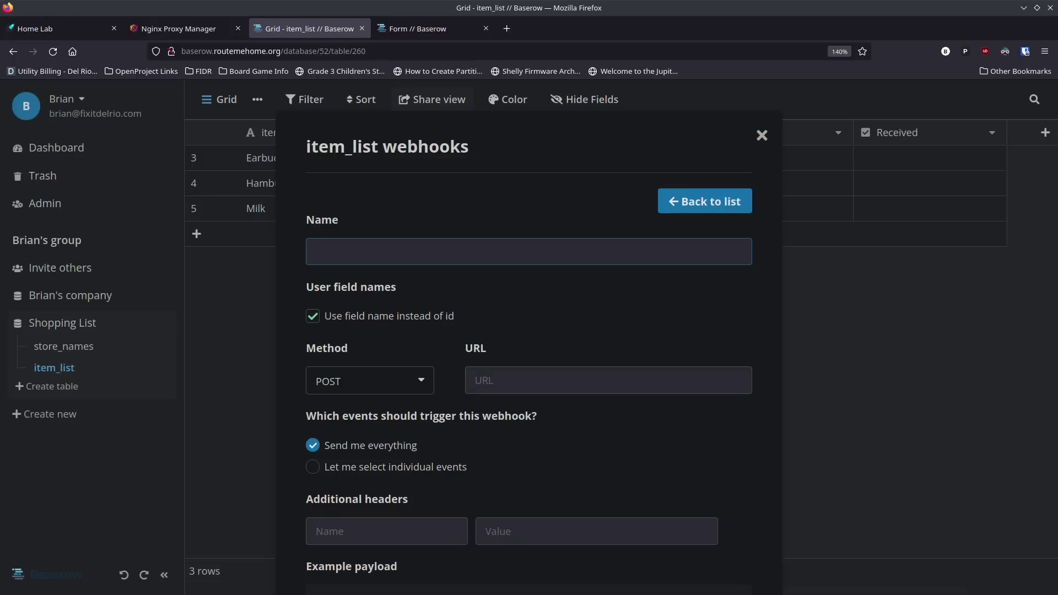
Step: Switch to Rocket.Chat, examine the bot messages in the baserow_shopping_list channel, and move its window out of the way
key(alt+Tab)
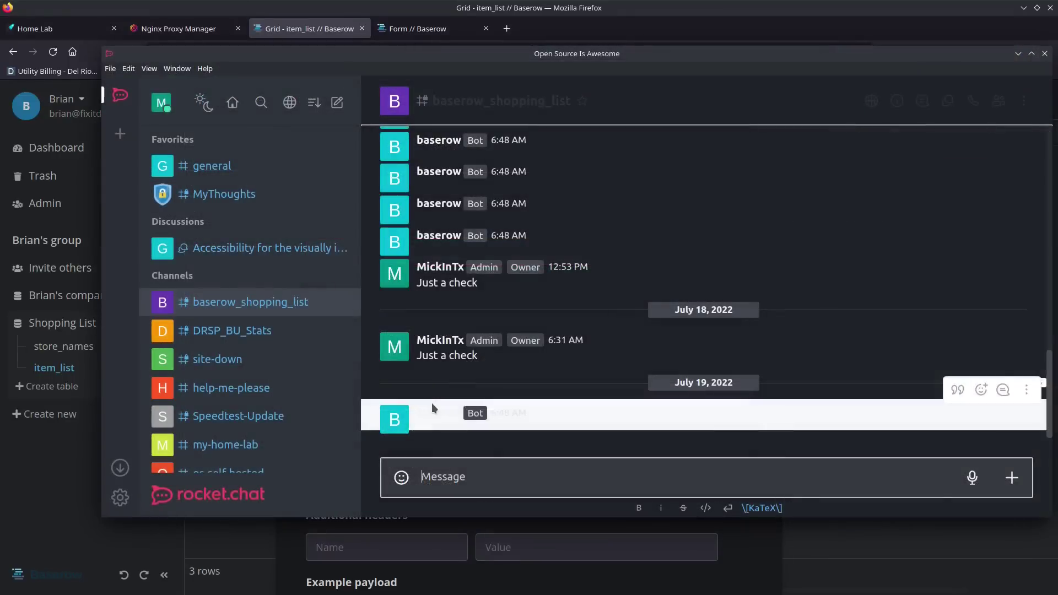
scroll(559, 331, up, 2)
scroll(559, 331, up, 5)
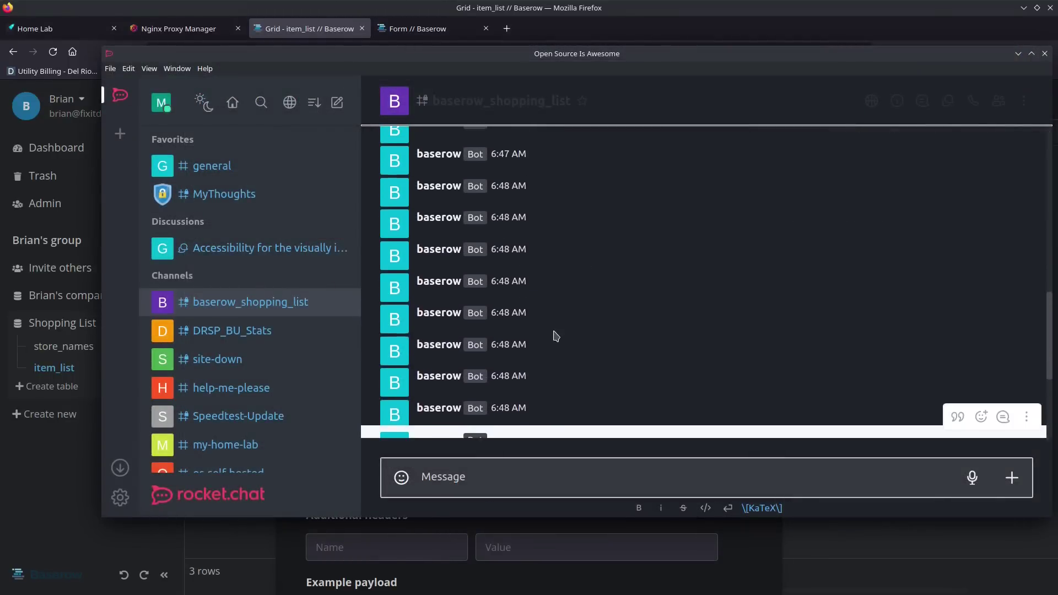
scroll(555, 335, up, 3)
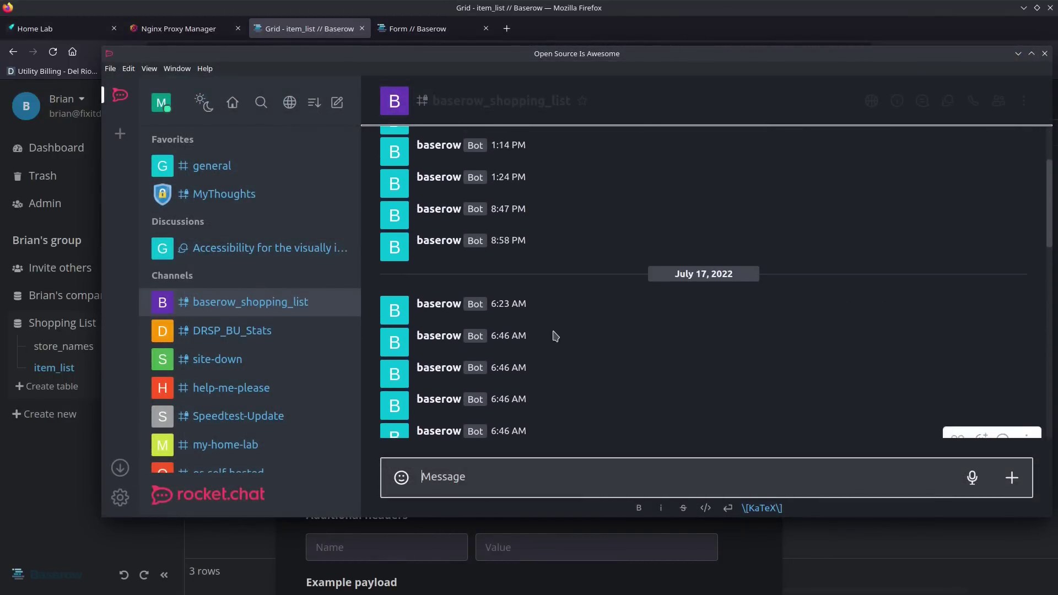
scroll(554, 335, down, 6)
scroll(555, 336, down, 5)
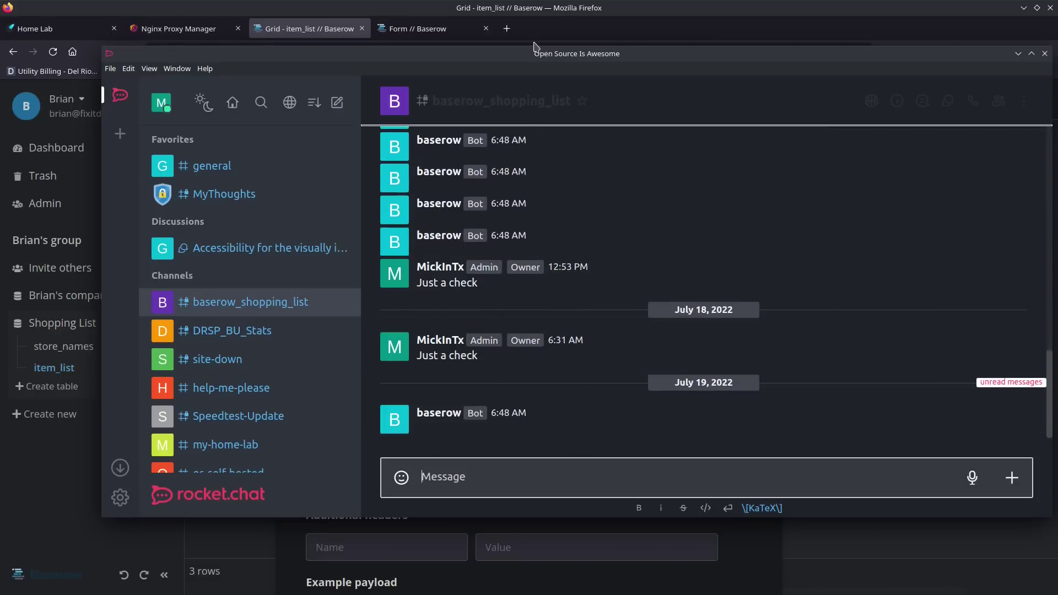
drag(480, 55, 456, 53)
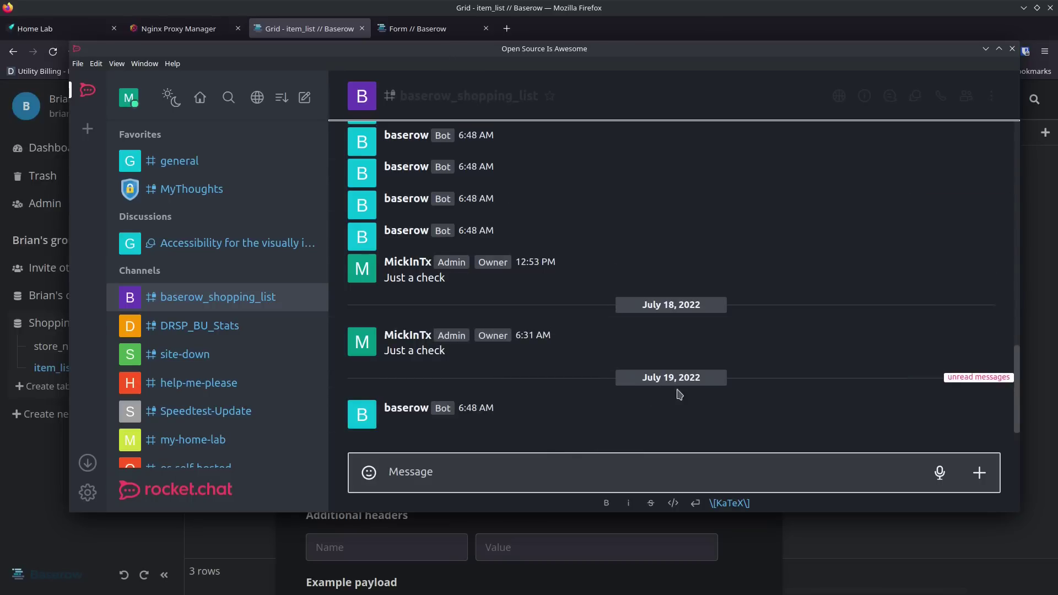
drag(451, 51, 0, 73)
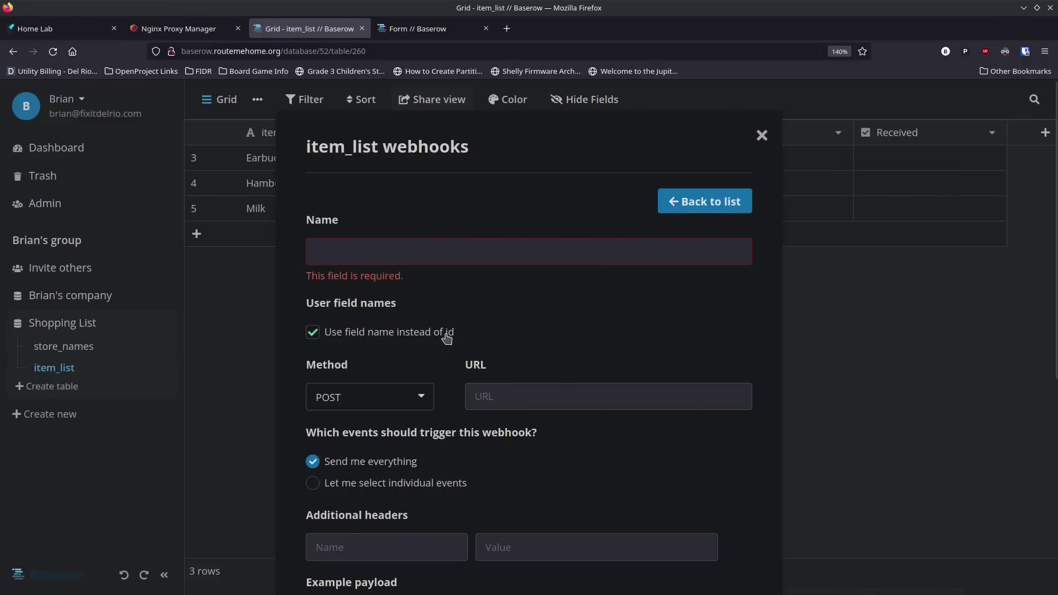
Step: Name the webhook Send to Rocketchat and keep POST as its method
click(430, 248)
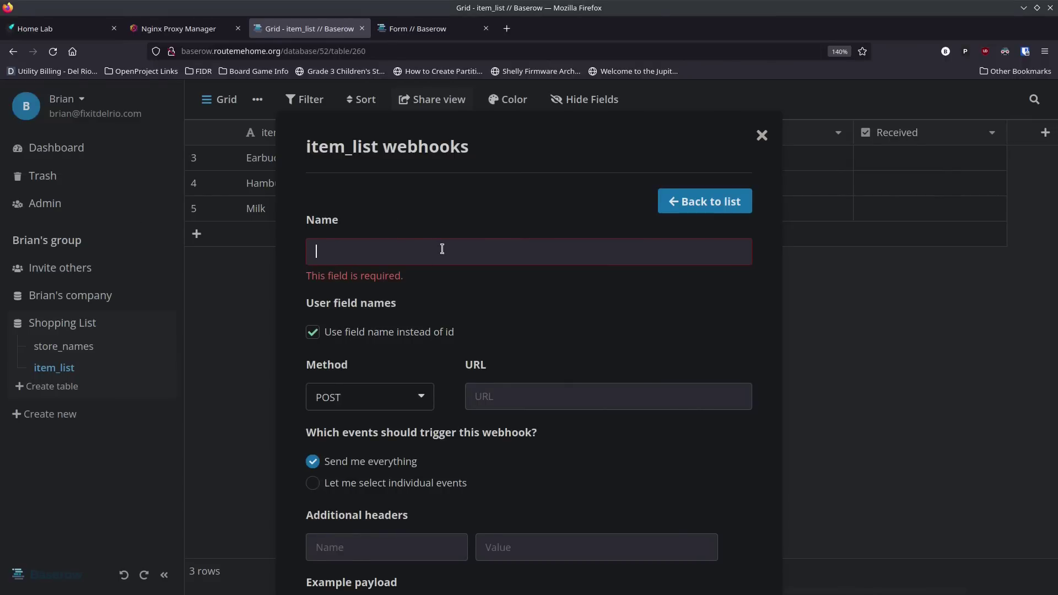
text(Send to Rocketchat)
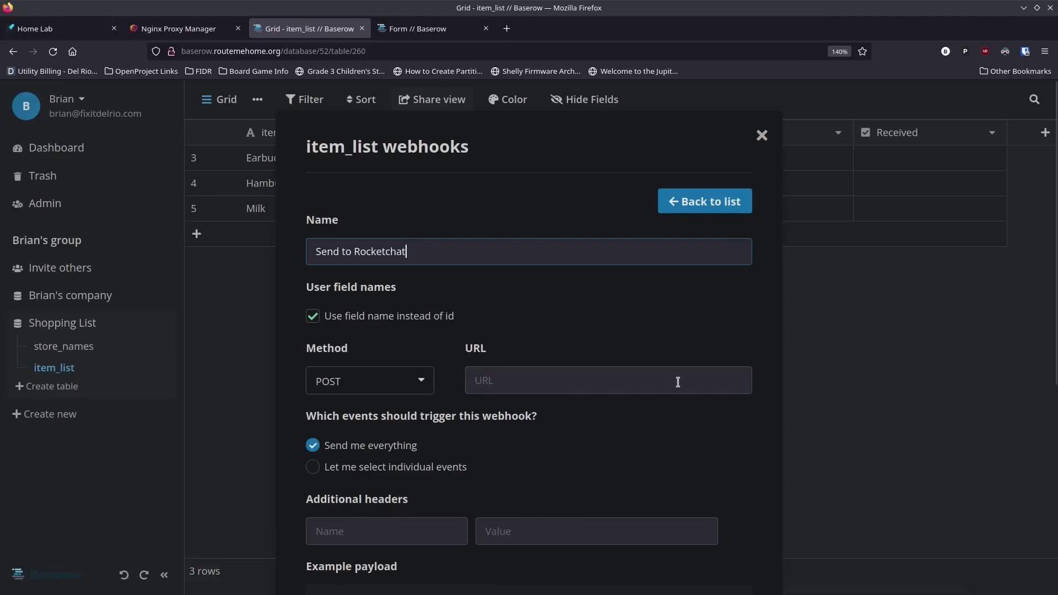
click(420, 380)
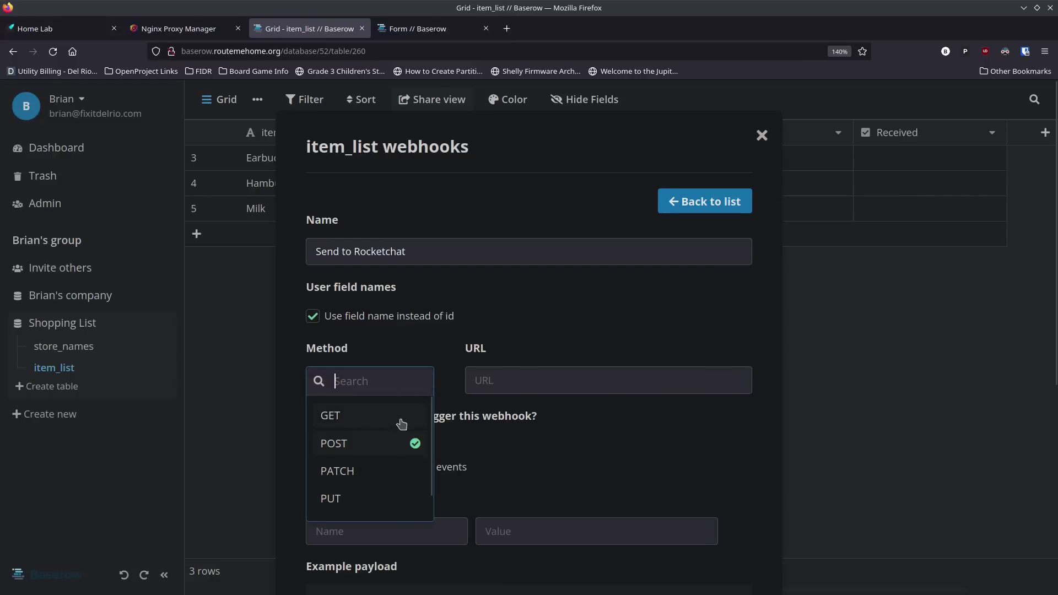
click(522, 328)
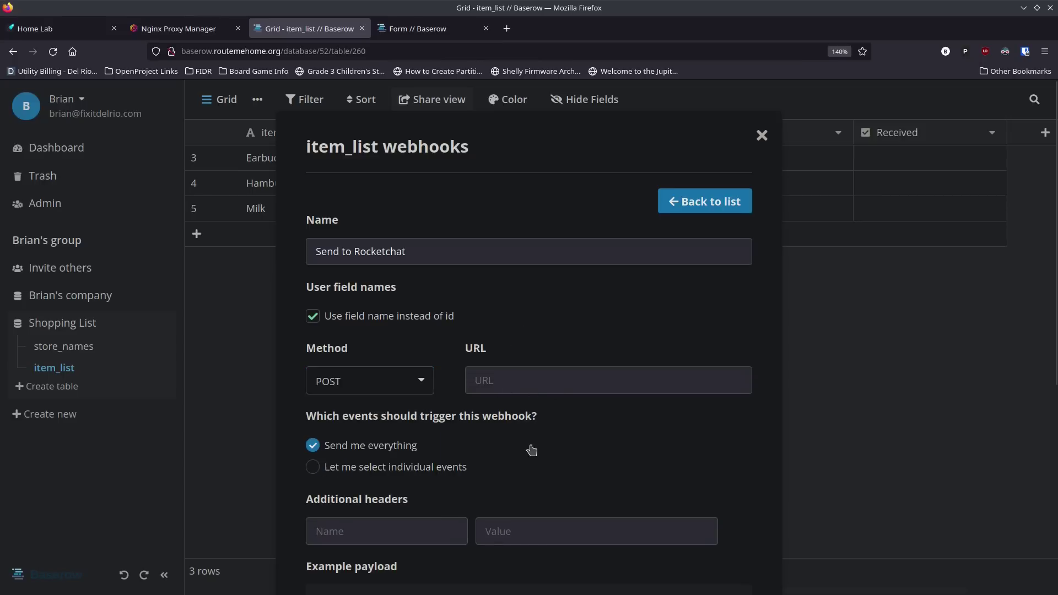
Step: Set the webhook to individually selected trigger events, toggling the row-created event on and off
scroll(531, 451, down, 3)
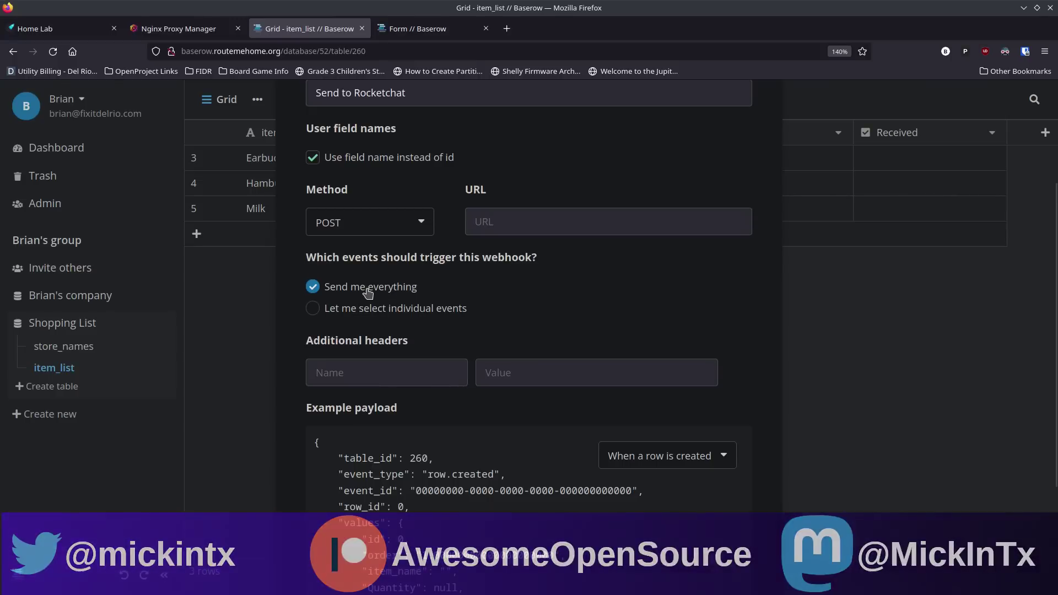
click(313, 309)
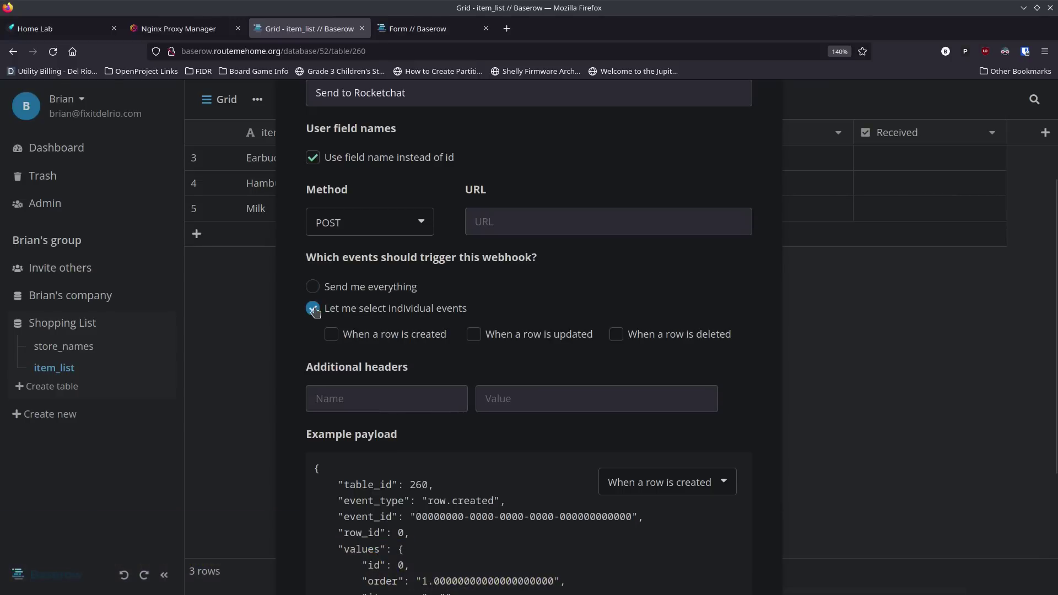
click(331, 335)
click(331, 336)
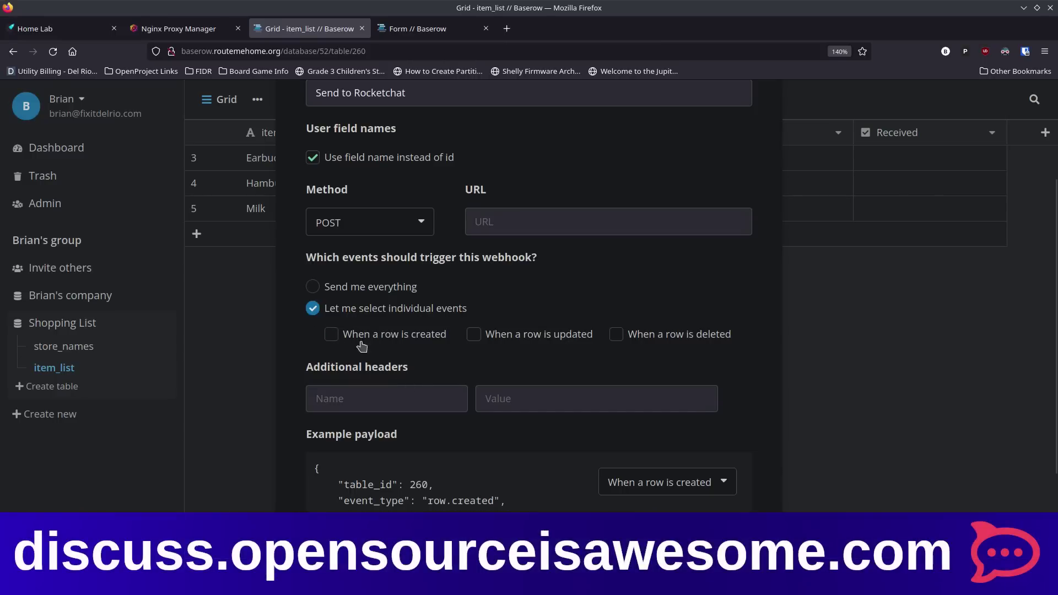
Step: Select the row-updated event as the trigger for the Send to Rocketchat webhook
click(473, 340)
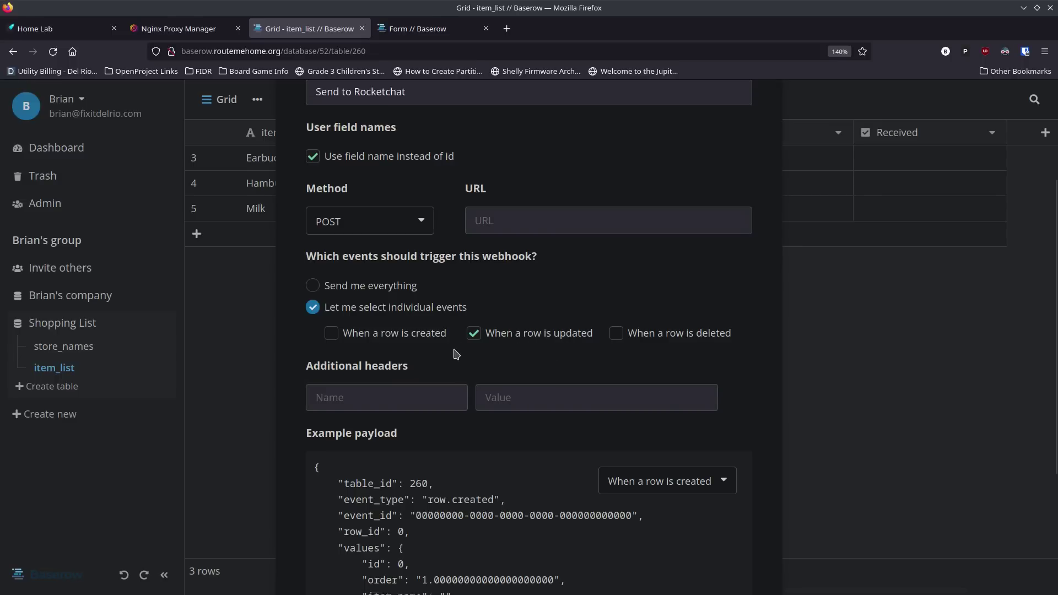
Step: Examine the webhook's trigger options and the full example payload for the row-created event, including the item_list field values
scroll(455, 352, down, 3)
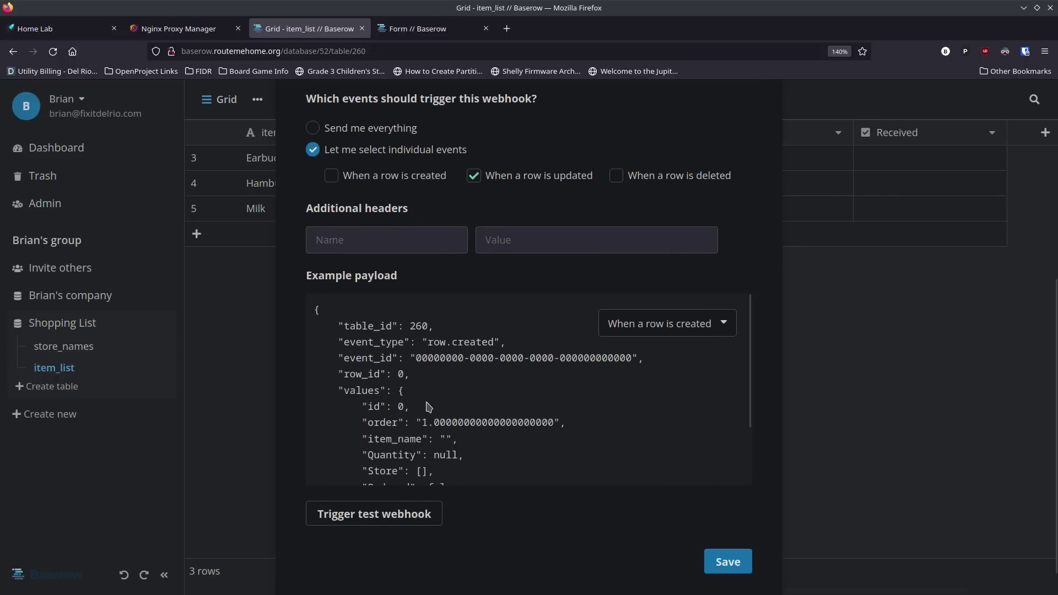
scroll(426, 402, down, 2)
scroll(426, 402, up, 2)
scroll(422, 397, down, 2)
scroll(422, 397, up, 2)
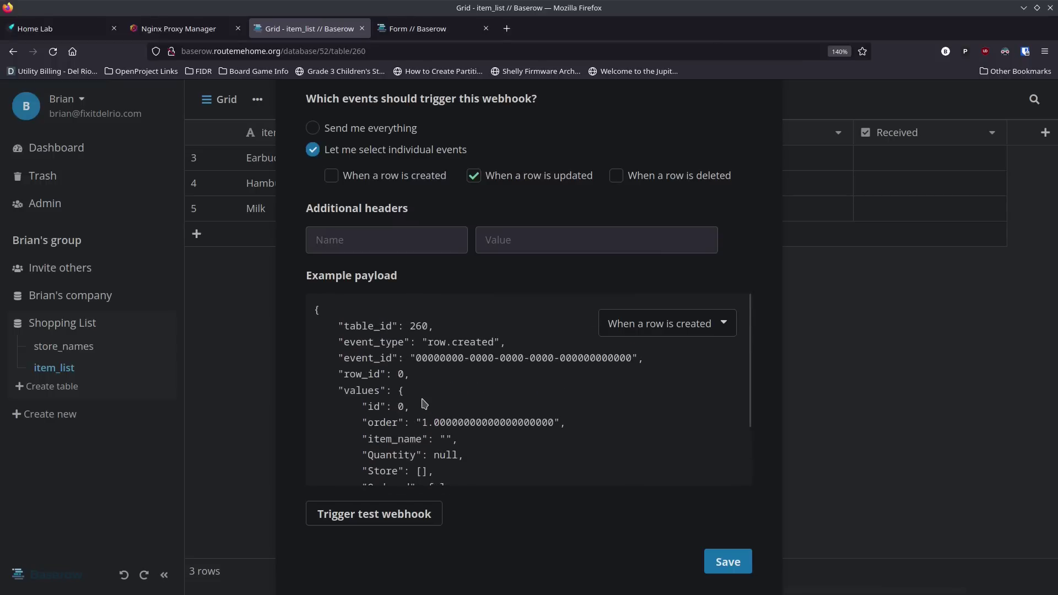
scroll(435, 385, down, 2)
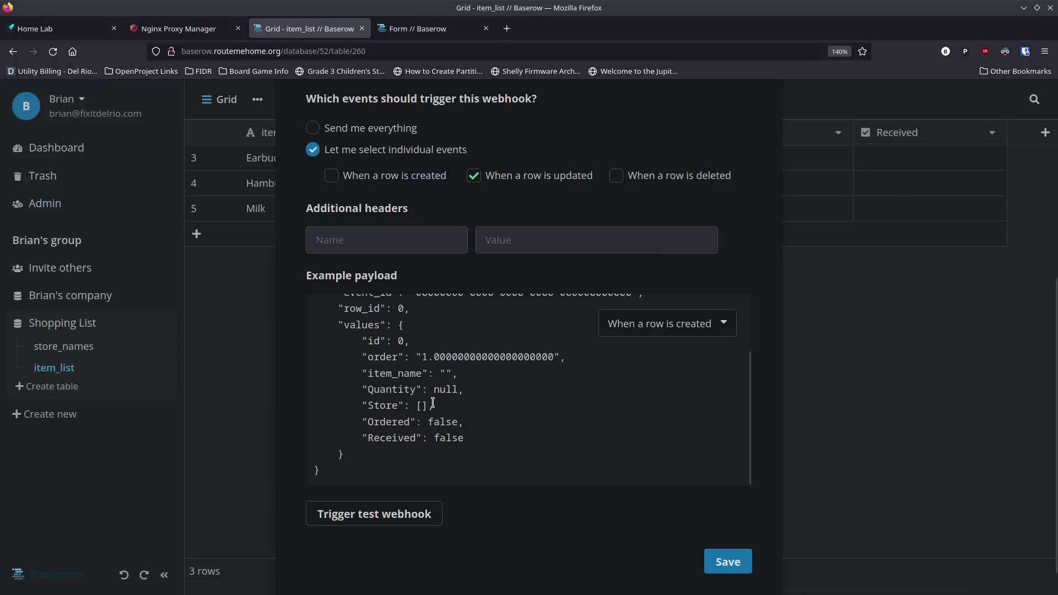
scroll(432, 405, up, 2)
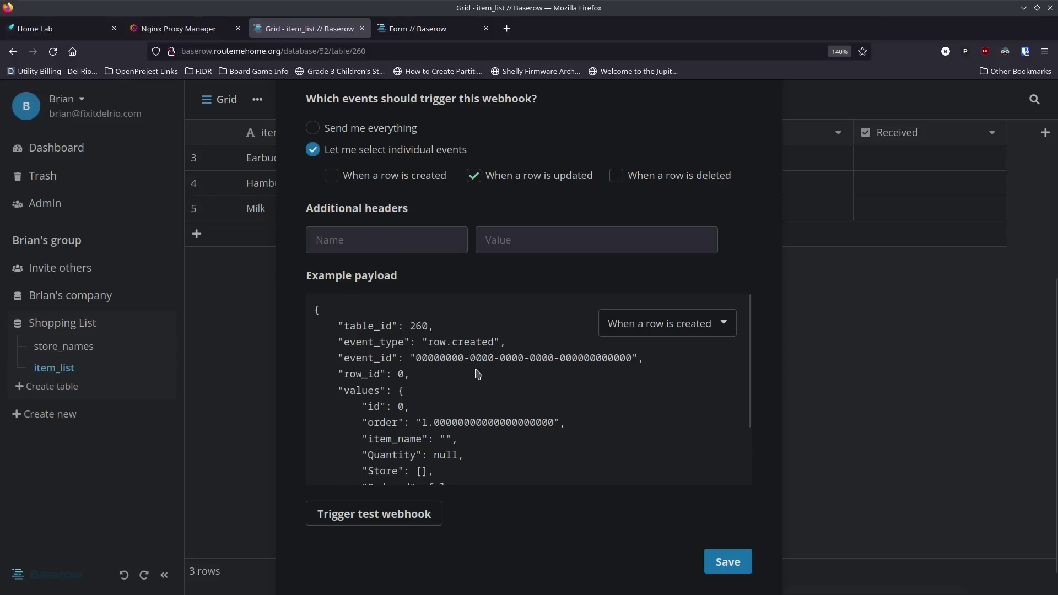
scroll(477, 373, up, 3)
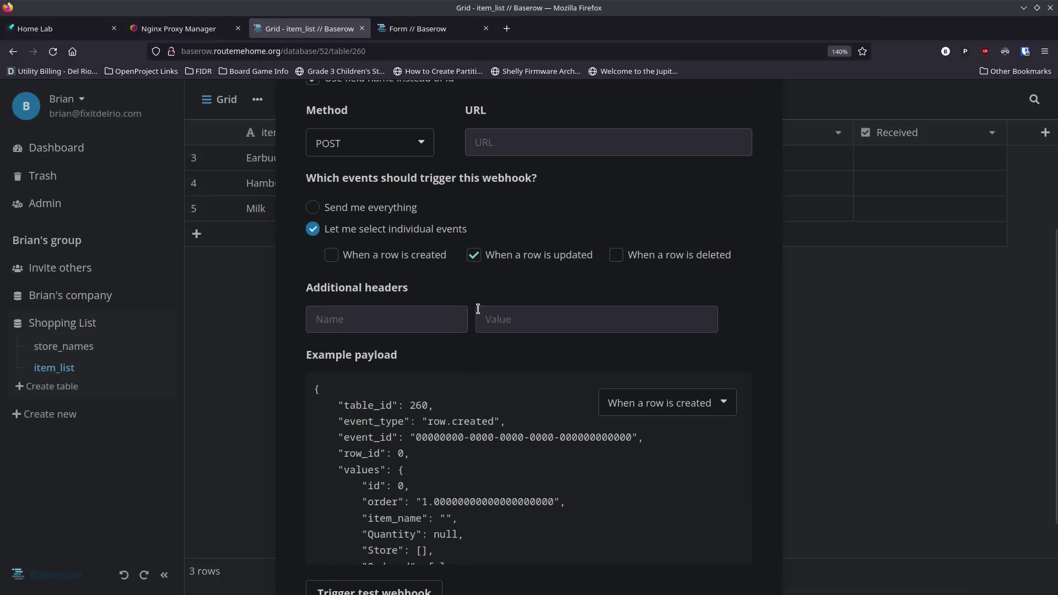
scroll(428, 330, down, 1)
scroll(428, 333, down, 2)
scroll(416, 356, down, 2)
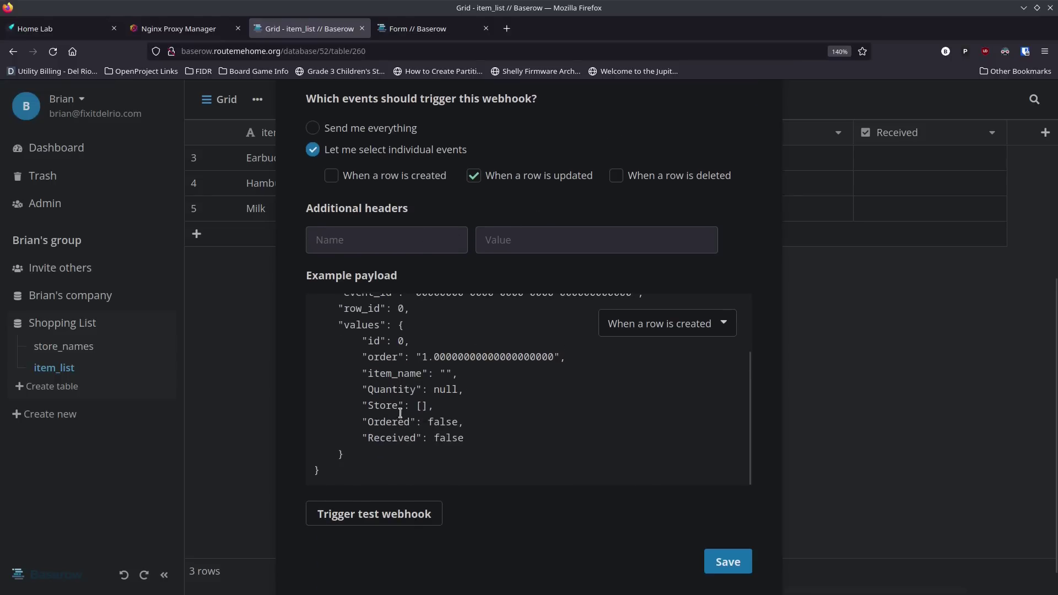
scroll(483, 422, up, 2)
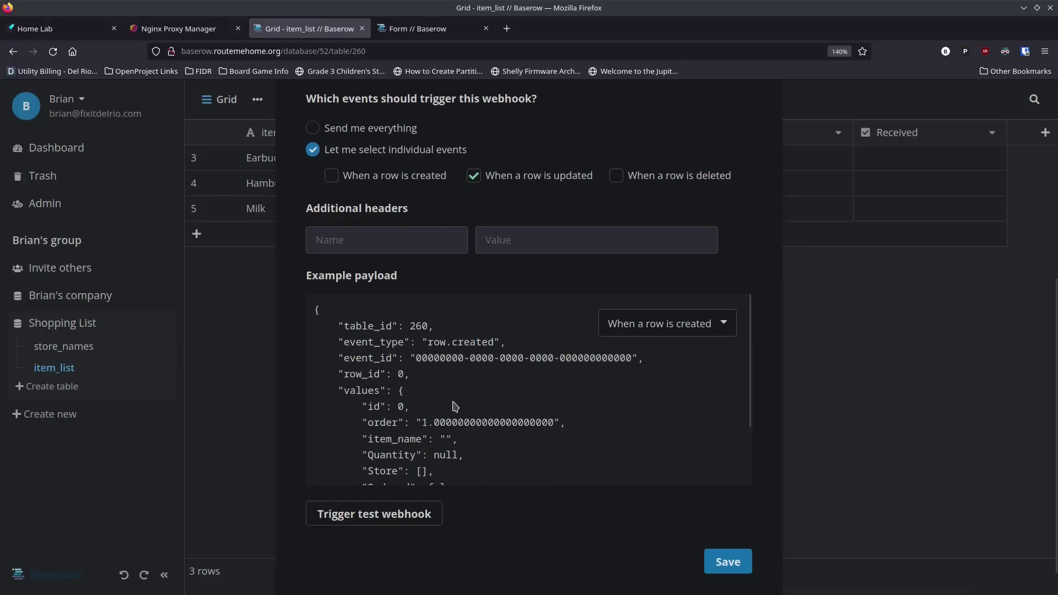
scroll(487, 457, down, 2)
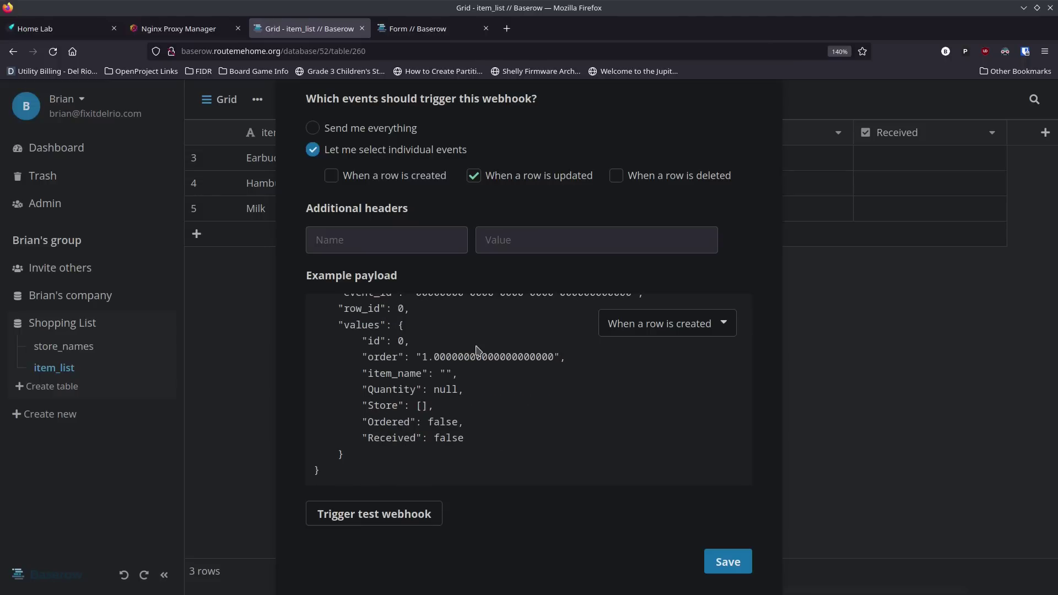
scroll(486, 405, up, 1)
scroll(486, 405, up, 2)
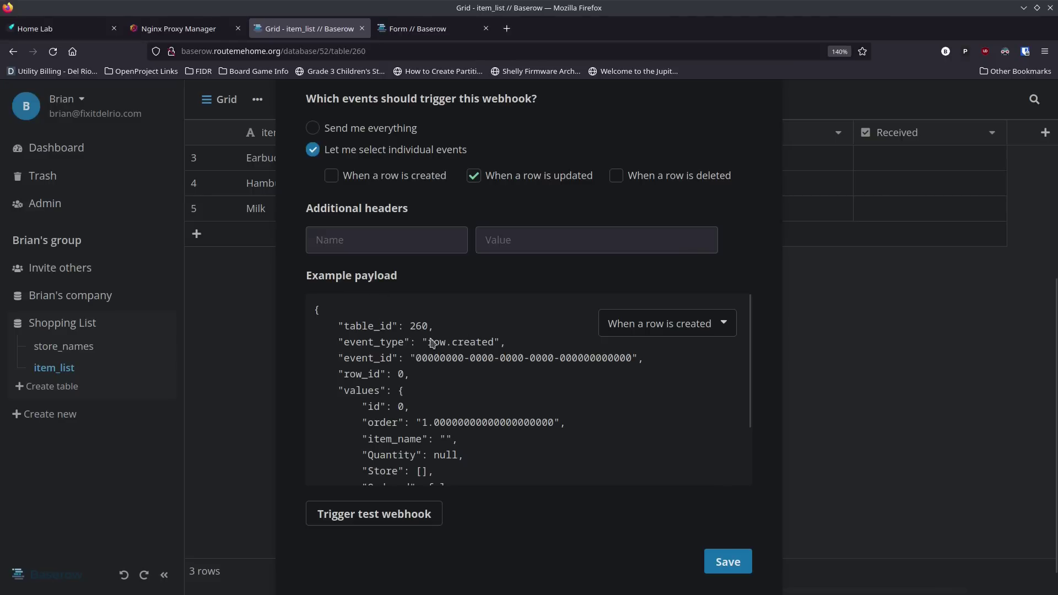
scroll(645, 473, down, 2)
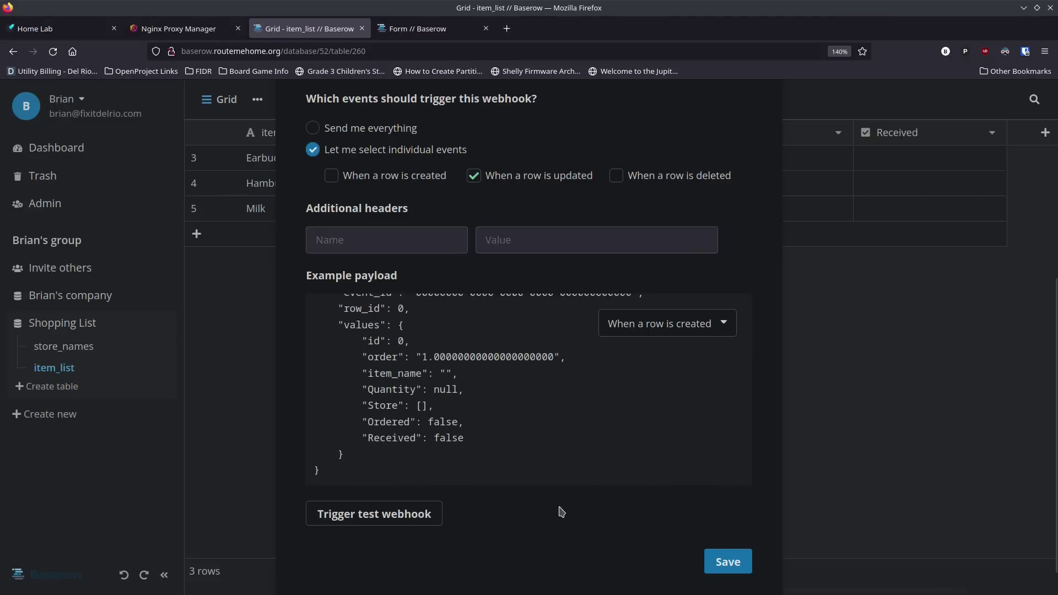
Step: Try to save the webhook without a URL, and close the webhook dialog to return to the item_list grid
click(727, 561)
click(240, 353)
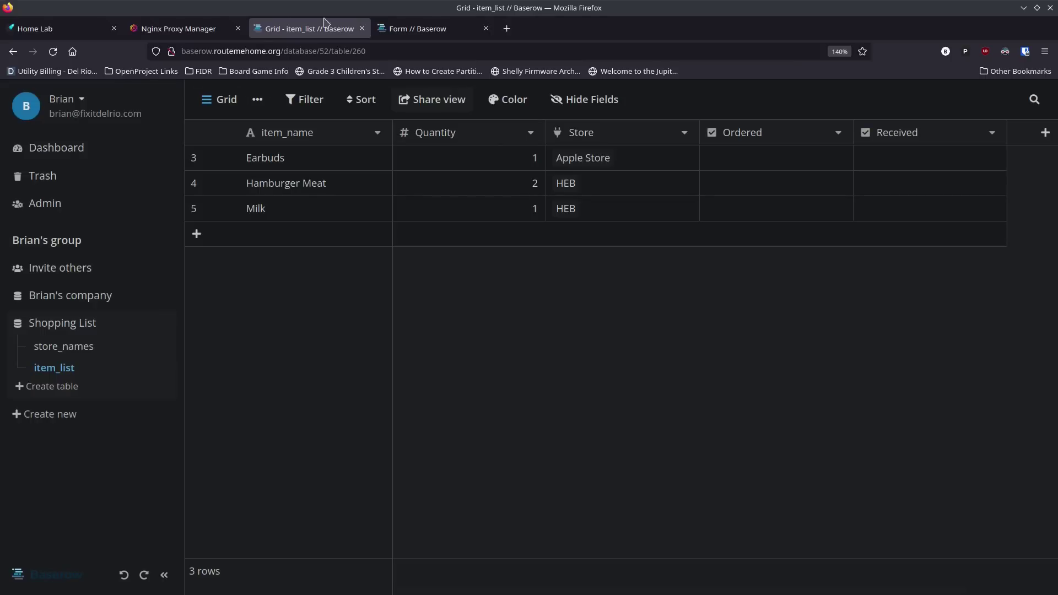